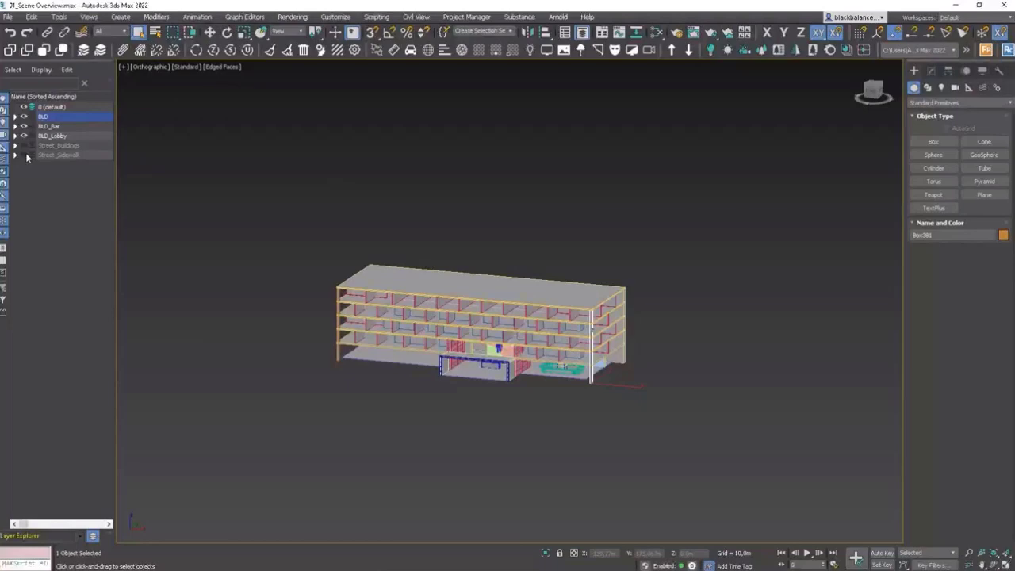
Step: Examine the lobby and bar parts of the building by hiding and showing the BLD_Lobby and BLD_Bar layers in turn
scroll(606, 354, "up", 5)
middle_click_drag(519, 333, 697, 380)
scroll(682, 372, "down", 1)
middle_click_drag(573, 365, 658, 374, "alt")
left_click(24, 137)
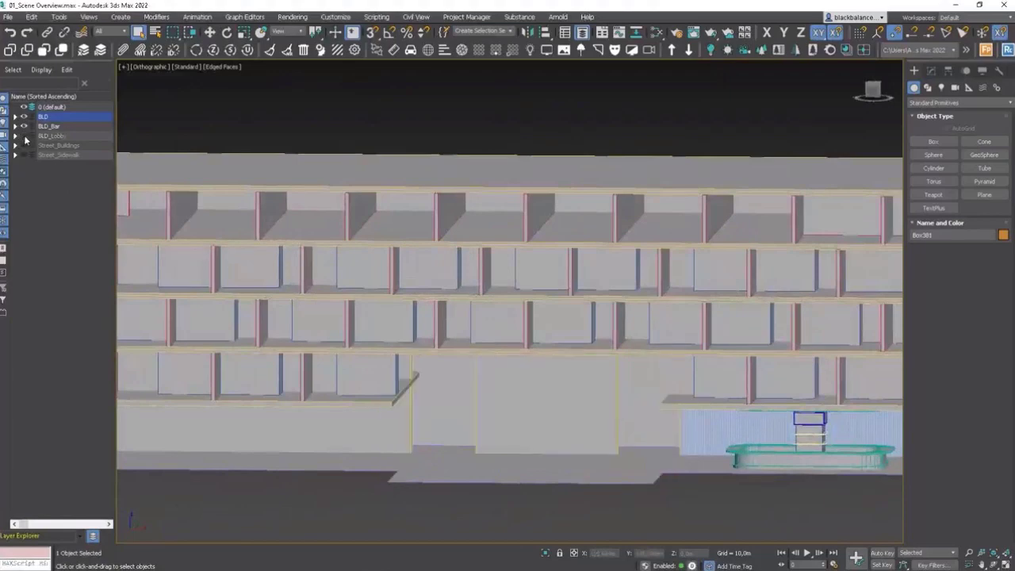
left_click(24, 136)
left_click(24, 127)
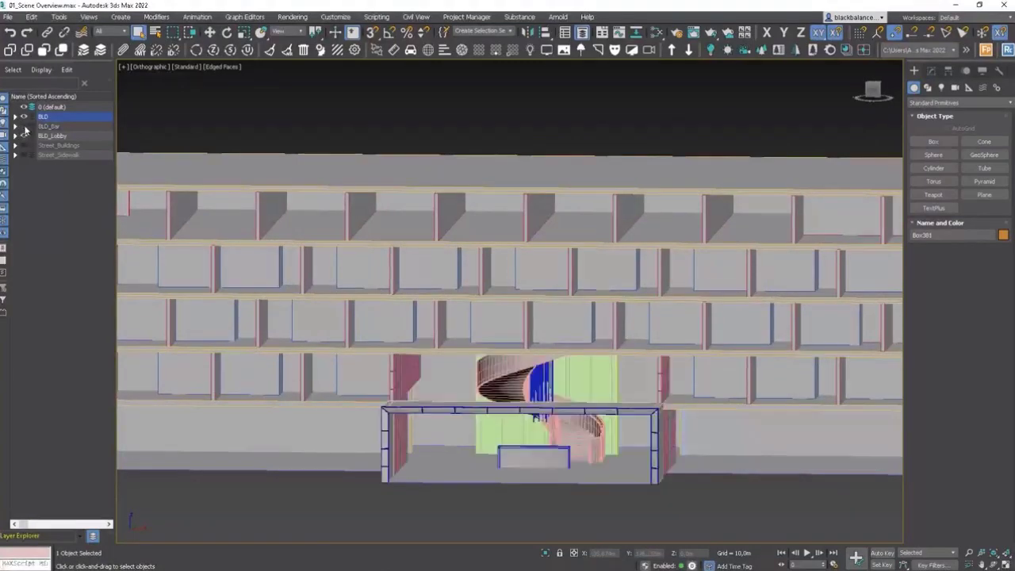
left_click(24, 127)
mouse_move(714, 423)
middle_mouse_down()
mouse_move(684, 352)
mouse_move(825, 369)
mouse_move(810, 356)
mouse_move(823, 378)
mouse_move(707, 405)
middle_mouse_up()
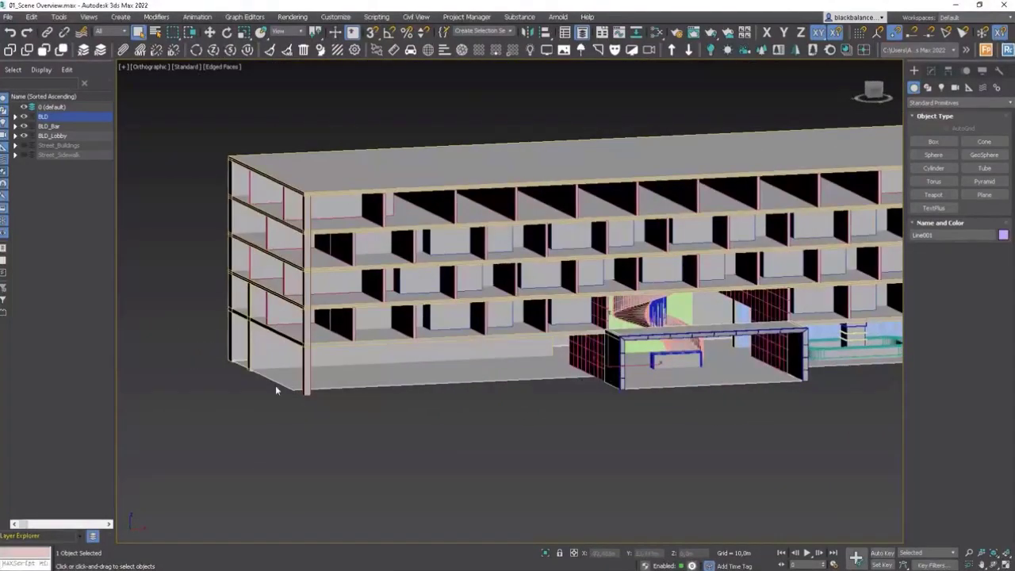
Step: Start a Line spline along the ground floor slab's short side, snapping from its back corner to the front corner beside the bar
middle_click_drag(275, 388, 713, 359, "alt")
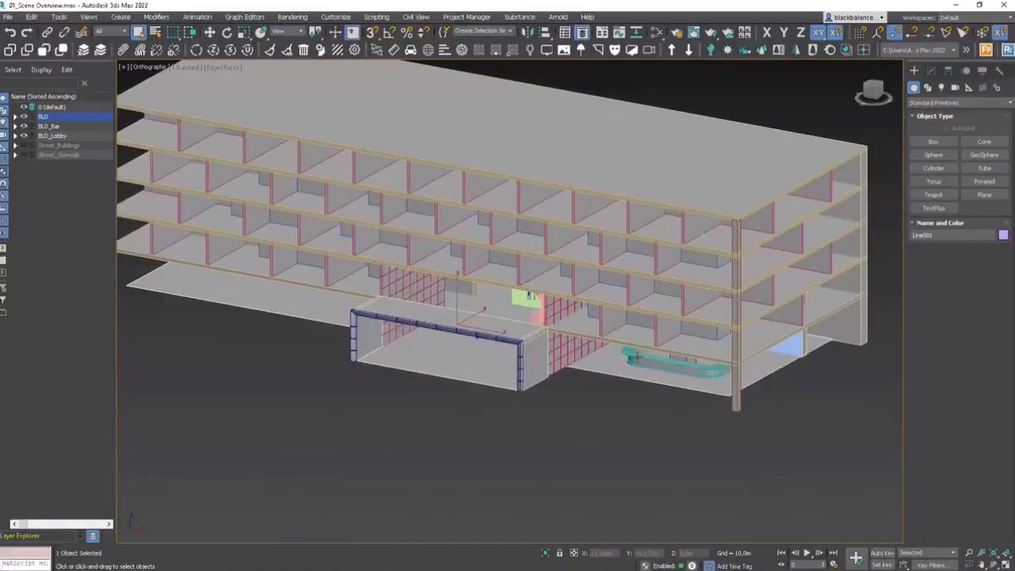
left_click(928, 87)
left_click(934, 155)
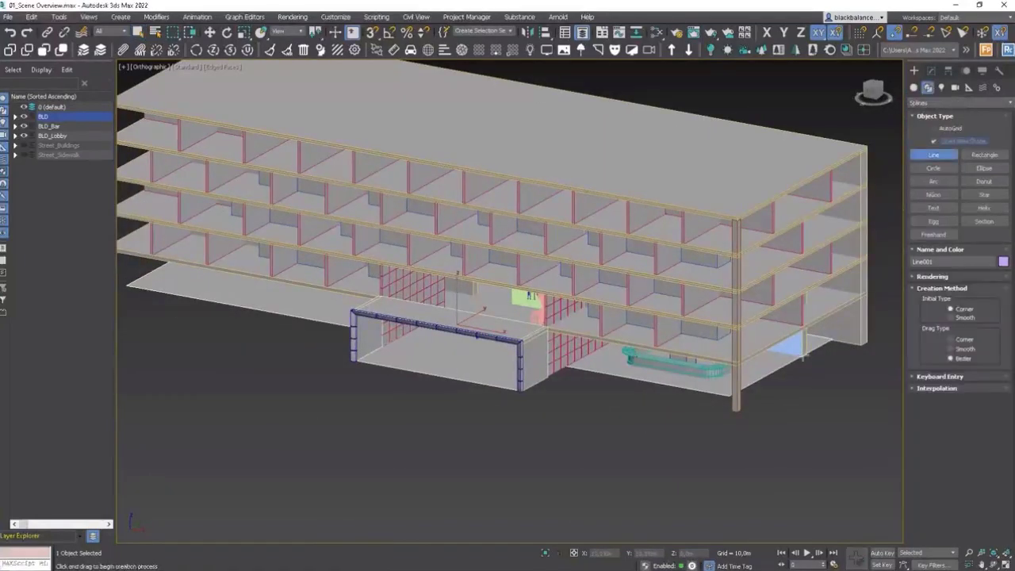
scroll(803, 357, "up", 8)
scroll(778, 349, "down", 4)
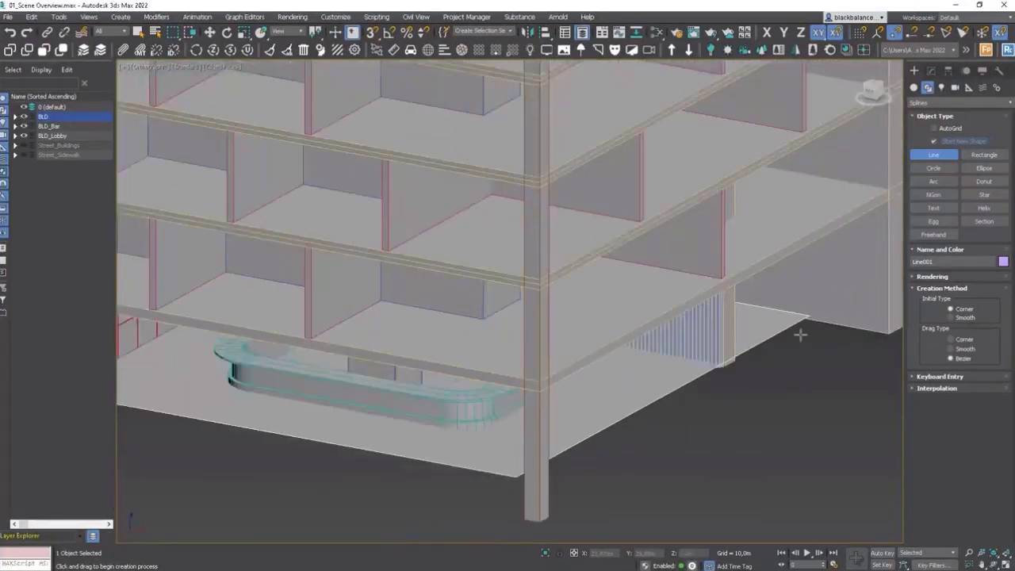
left_click(810, 317)
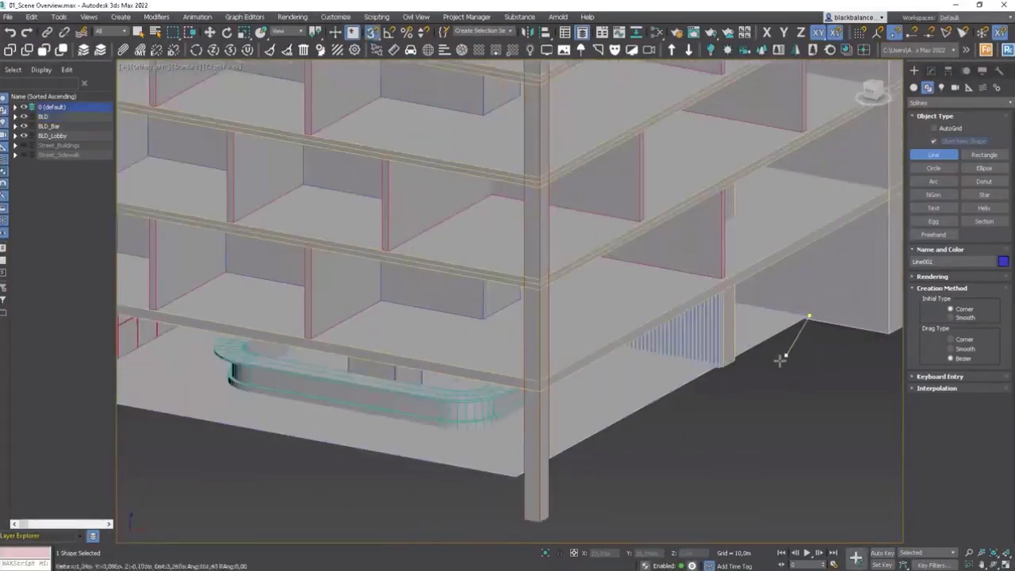
left_click(518, 477)
Step: Extend the line along the building front to the slab's far front corner and finish it there
scroll(864, 414, "down", 4)
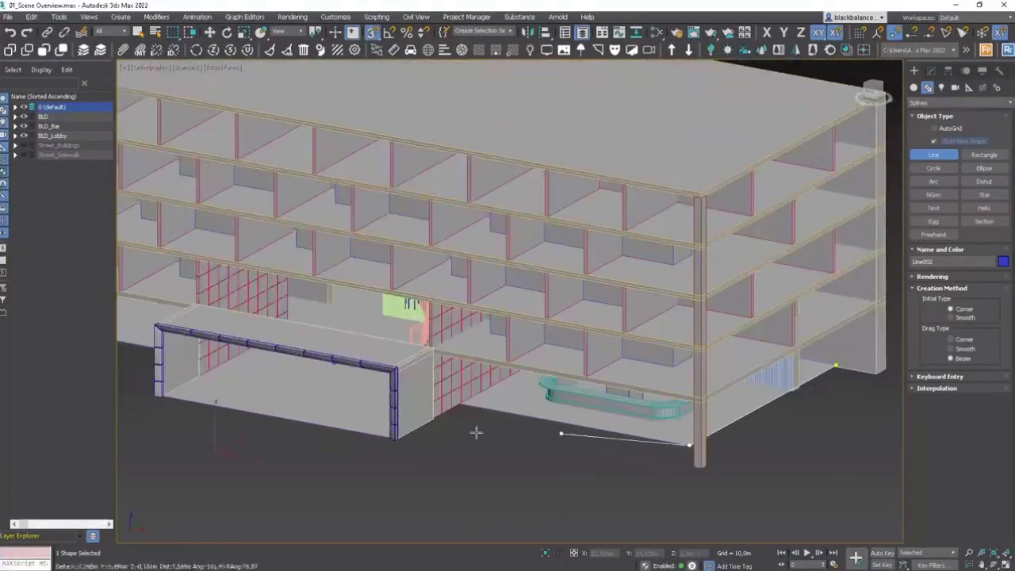
scroll(437, 368, "up", 4)
middle_click_drag(482, 408, 657, 397, "alt")
scroll(657, 396, "down", 4)
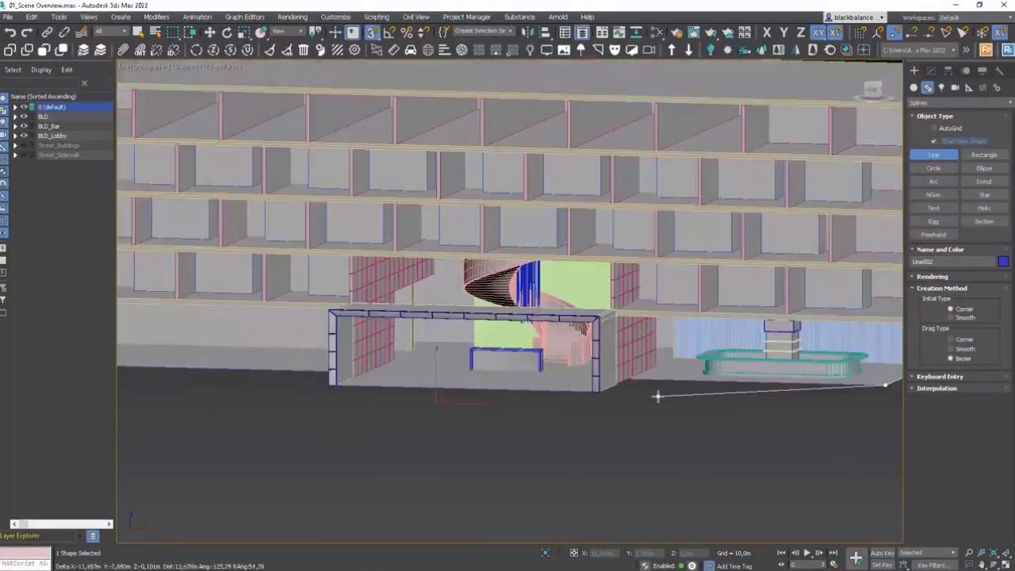
scroll(537, 401, "down", 4)
scroll(307, 381, "up", 1)
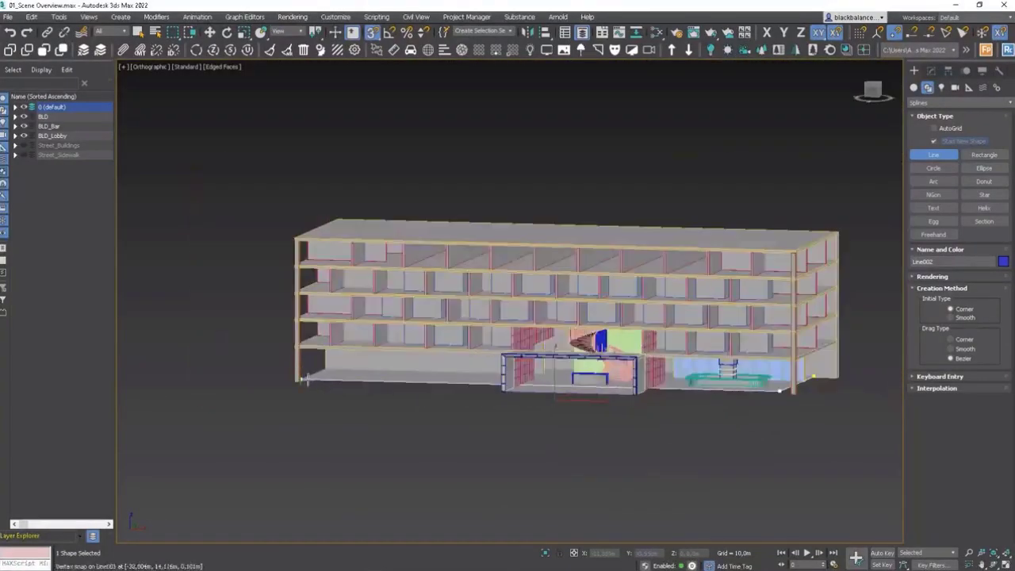
left_click(307, 379)
right_click(375, 401)
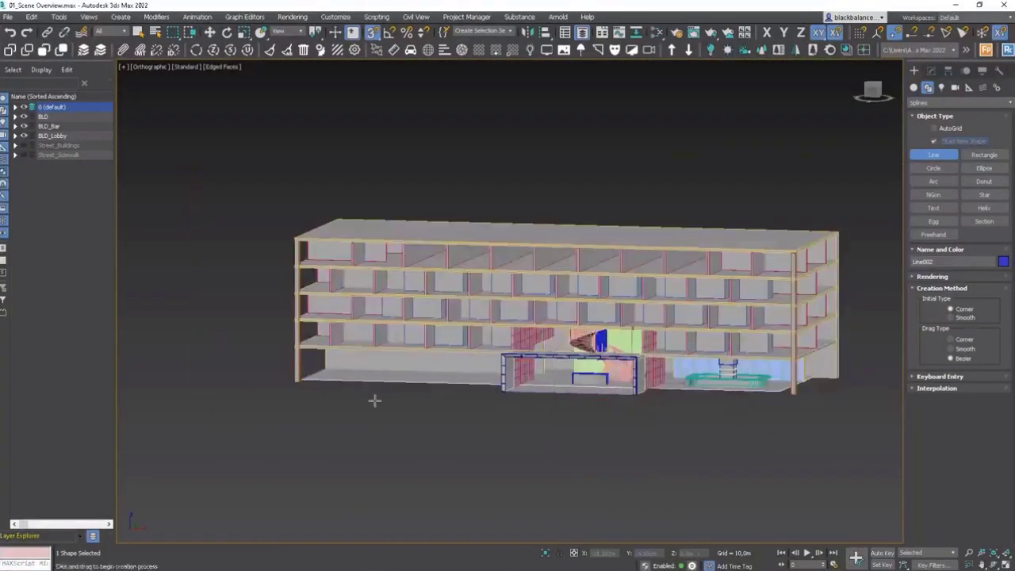
Step: Move the line's far end vertex along X, snapping it to the bar-side corner of the lobby's gridded wall
key("1")
key("w")
left_click(307, 379)
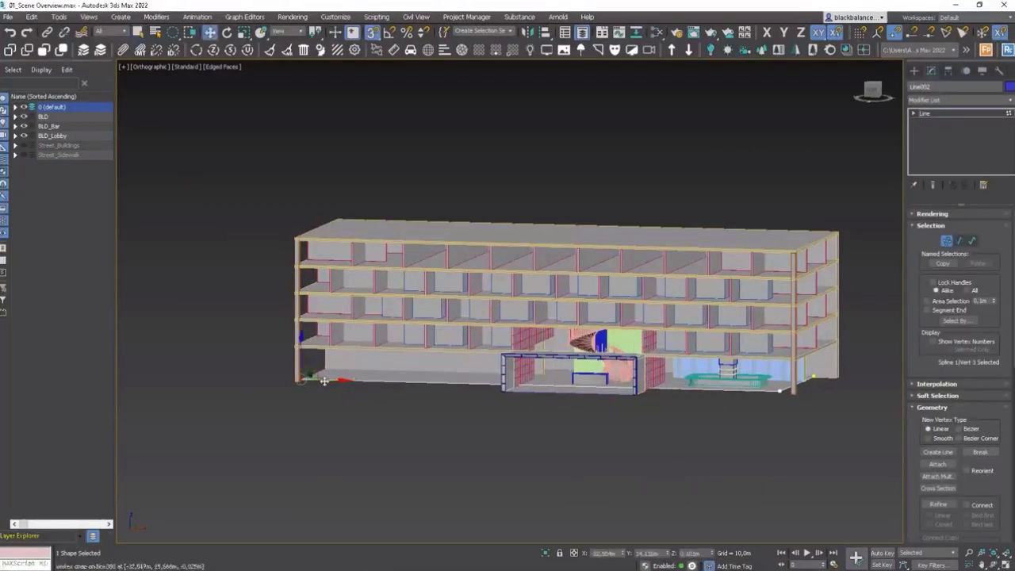
scroll(585, 413, "up", 10)
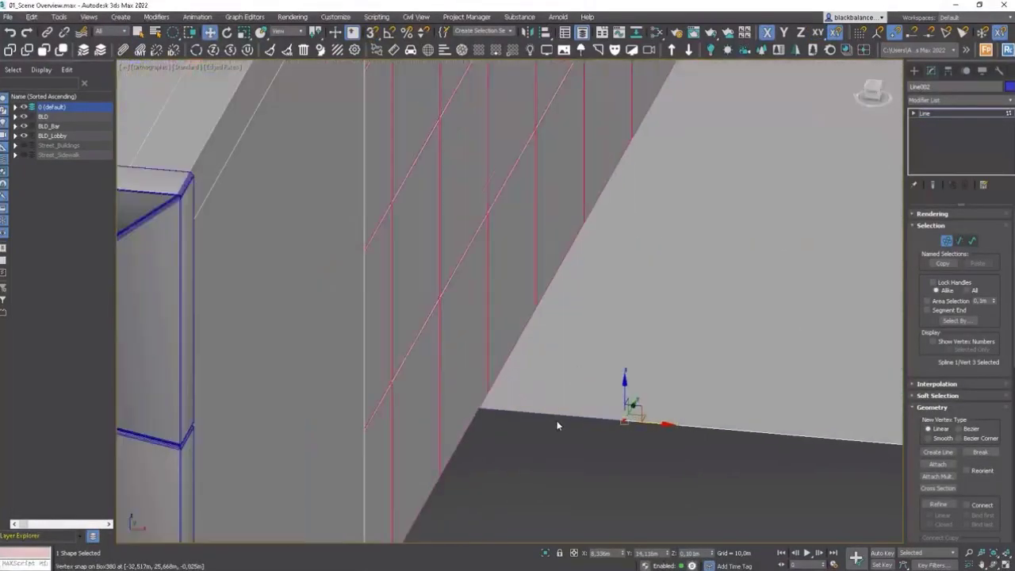
left_click_drag(518, 406, 519, 406)
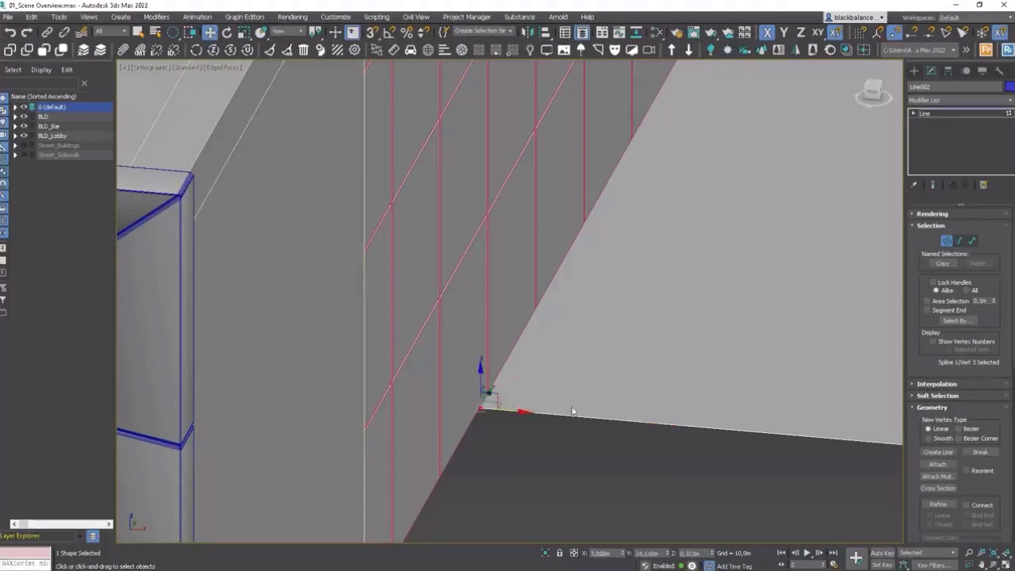
Step: Move the line's first vertex along the building's short side to the end of the striped wall behind the bar
scroll(595, 401, "down", 10)
middle_click_drag(742, 406, 543, 362)
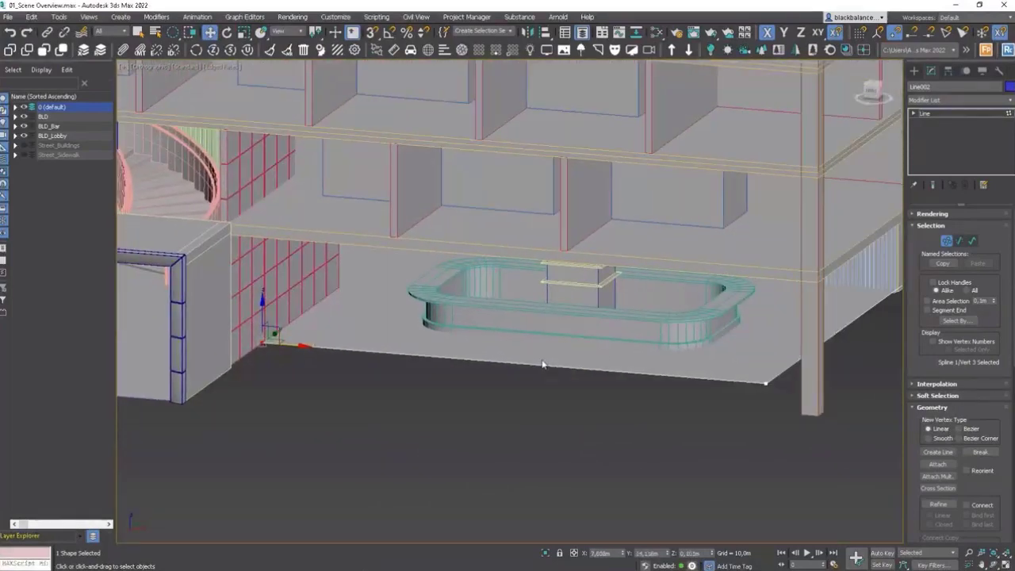
middle_click_drag(795, 309, 768, 316, "alt")
middle_click_drag(898, 311, 690, 338)
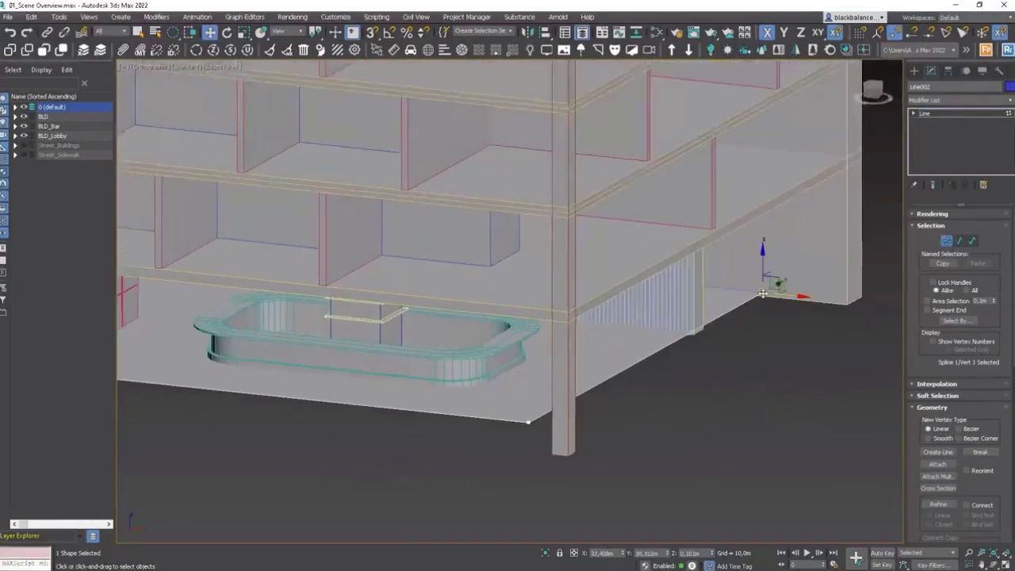
scroll(773, 289, "up", 4)
left_click_drag(779, 284, 627, 373)
scroll(691, 363, "down", 3)
key("1")
Step: Rename the finished line Windows_line_Bar
middle_click_drag(577, 391, 716, 350)
scroll(716, 349, "down", 3)
middle_click_drag(594, 396, 618, 394, "alt")
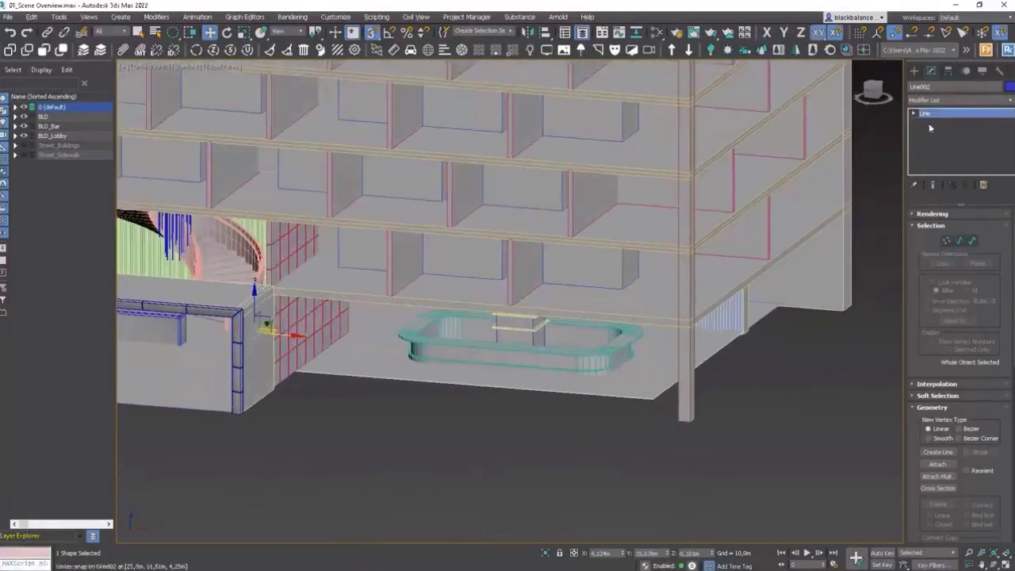
type("Windows_line_Bar")
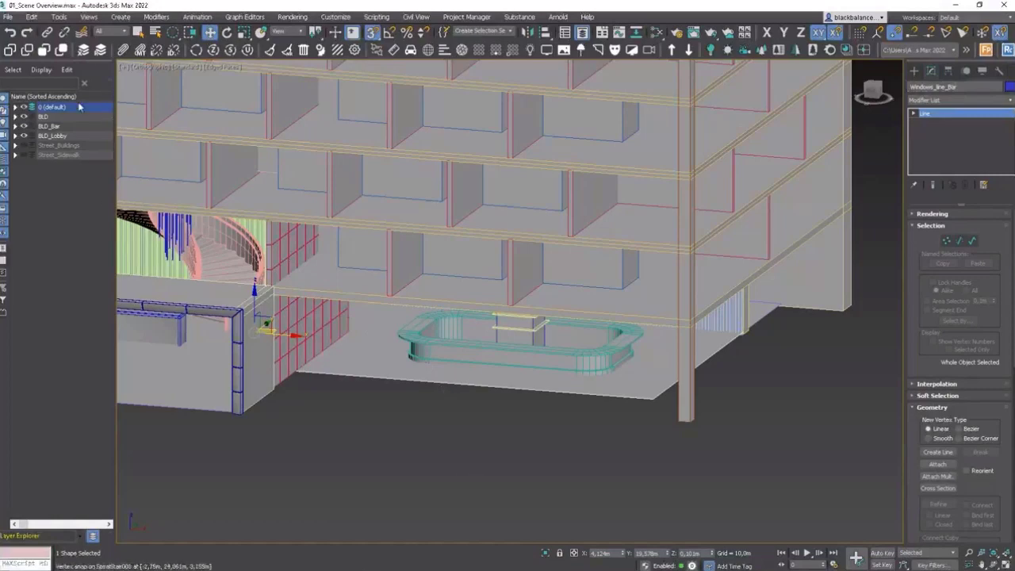
Step: Create a layer named BLD_Windows containing the bar window line and expand it to show its contents
left_click_drag(115, 124, 176, 125)
left_click(138, 84)
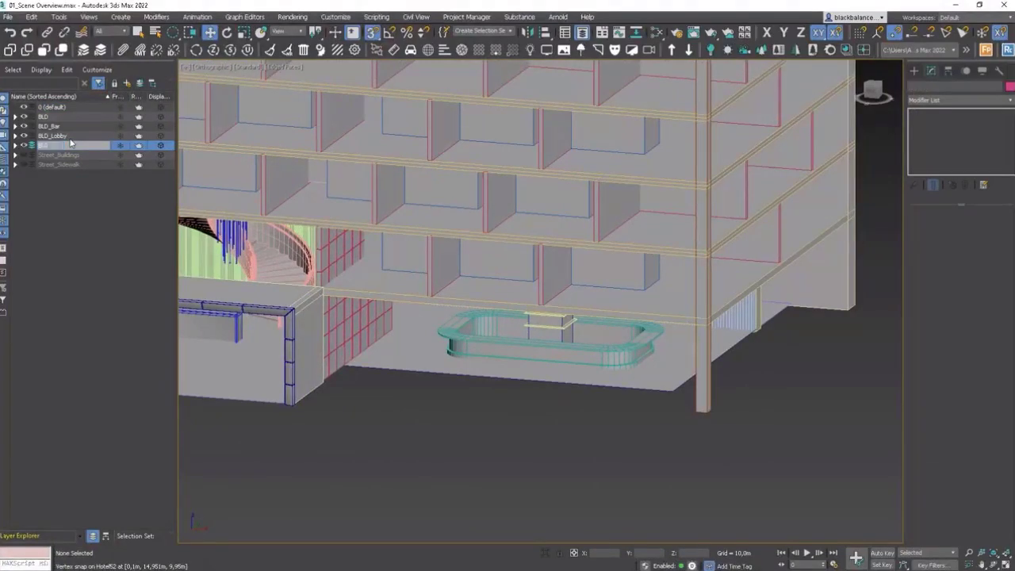
key("Return")
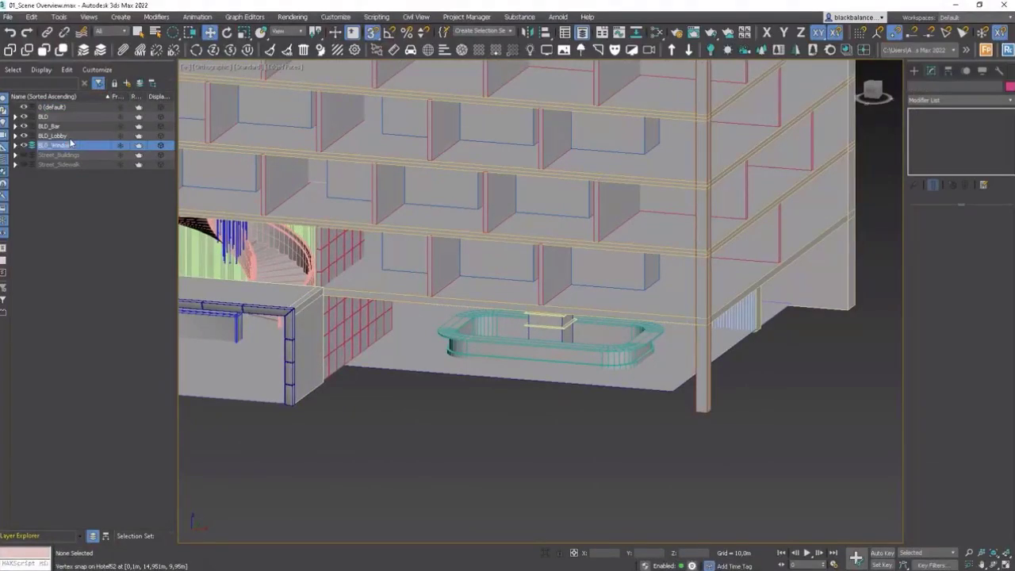
left_click(16, 146)
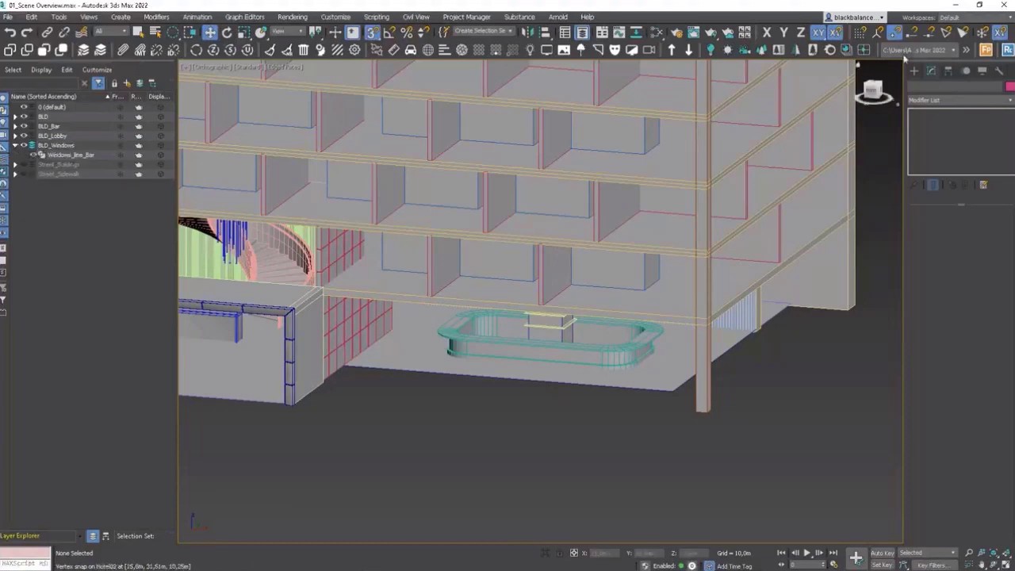
Step: Create a RailClone Pro object on the ground in front of the building's bar corner
left_click(914, 70)
left_click(914, 88)
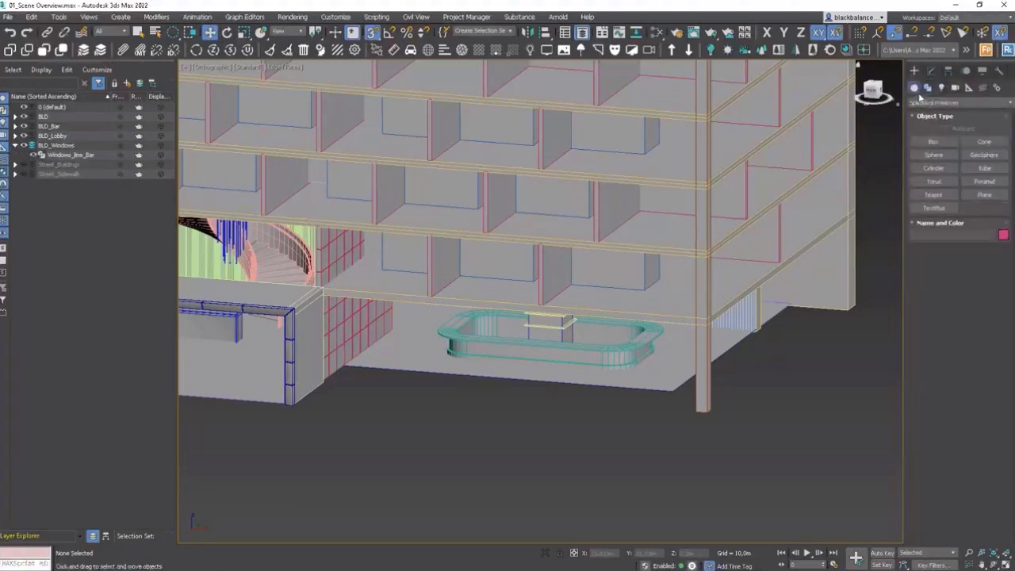
left_click(925, 102)
left_click(925, 238)
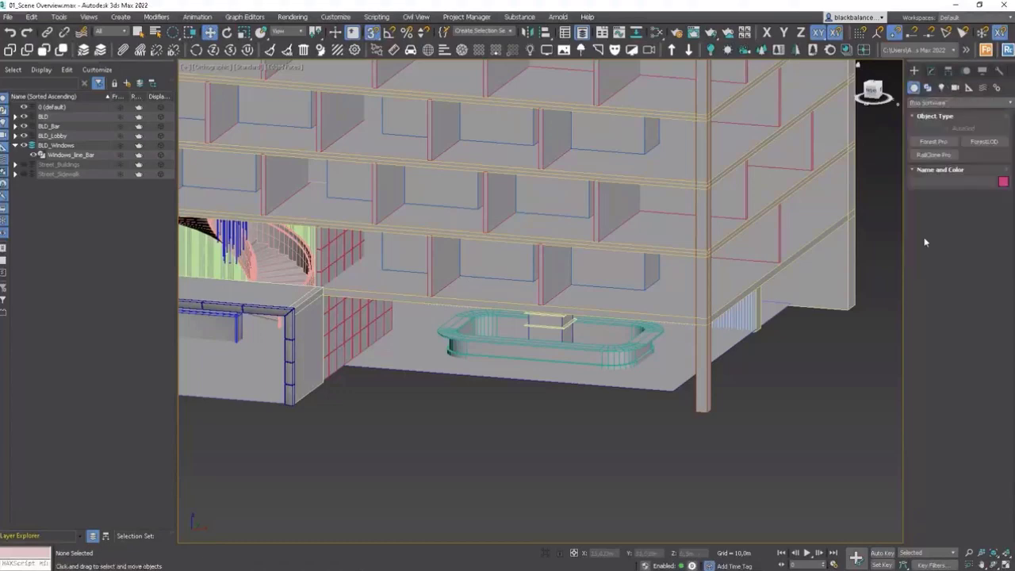
left_click(935, 153)
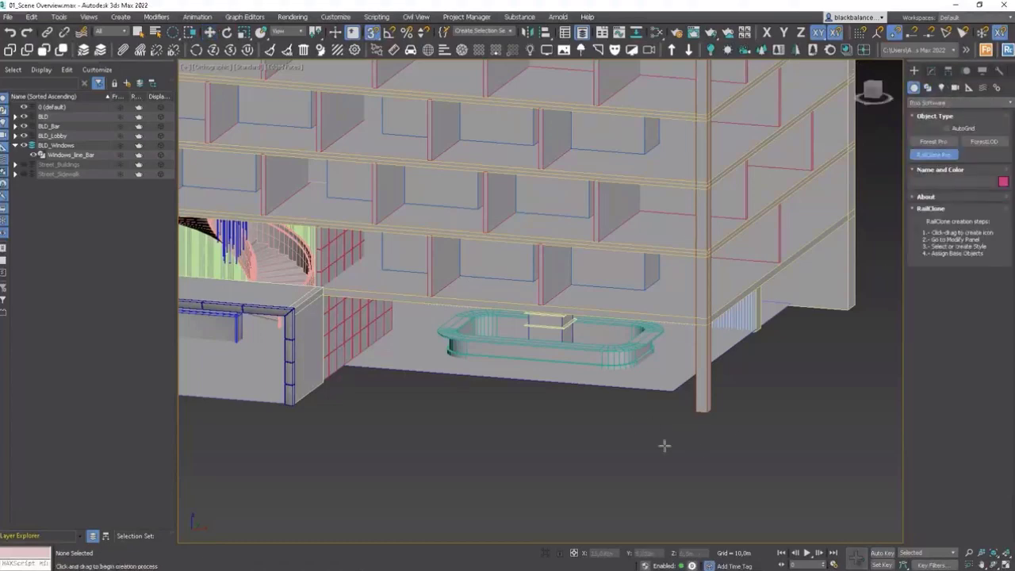
left_click_drag(764, 457, 801, 468)
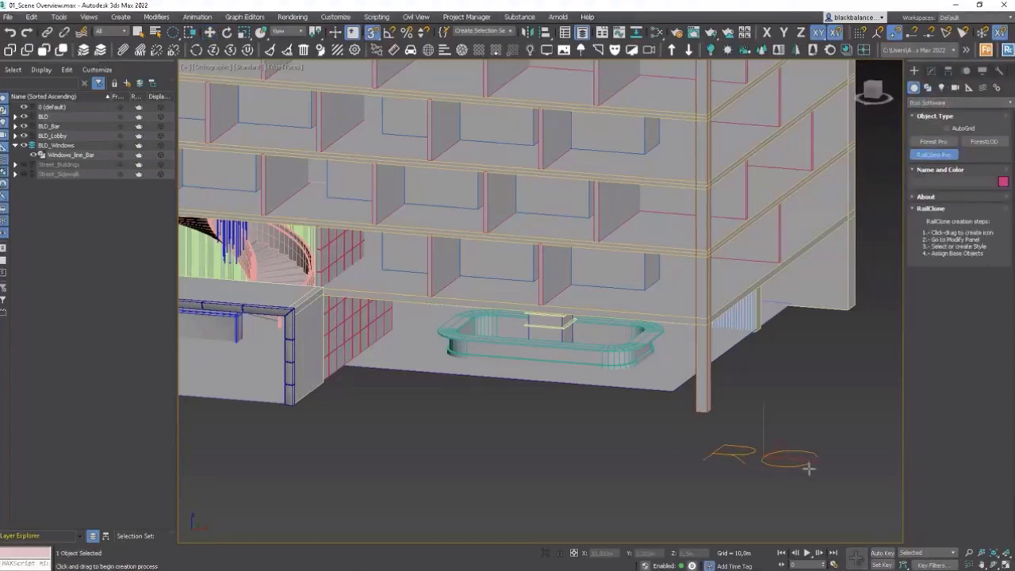
middle_click_drag(737, 449, 728, 356)
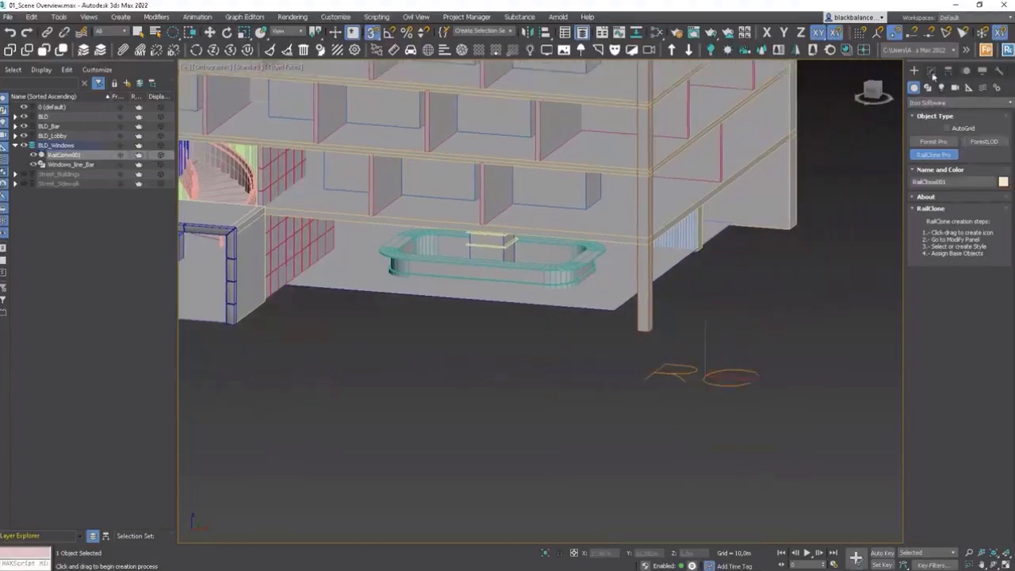
Step: Open the RailClone object's style library and browse to the Curtain wall collection under Architecture, Exterior, Facade
left_click(932, 71)
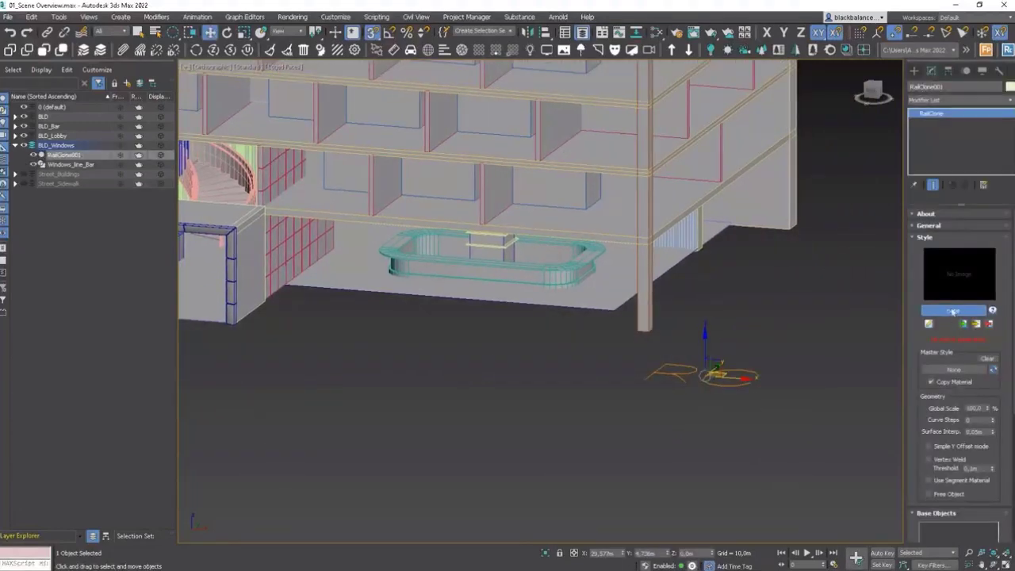
left_click(954, 312)
left_click(267, 220)
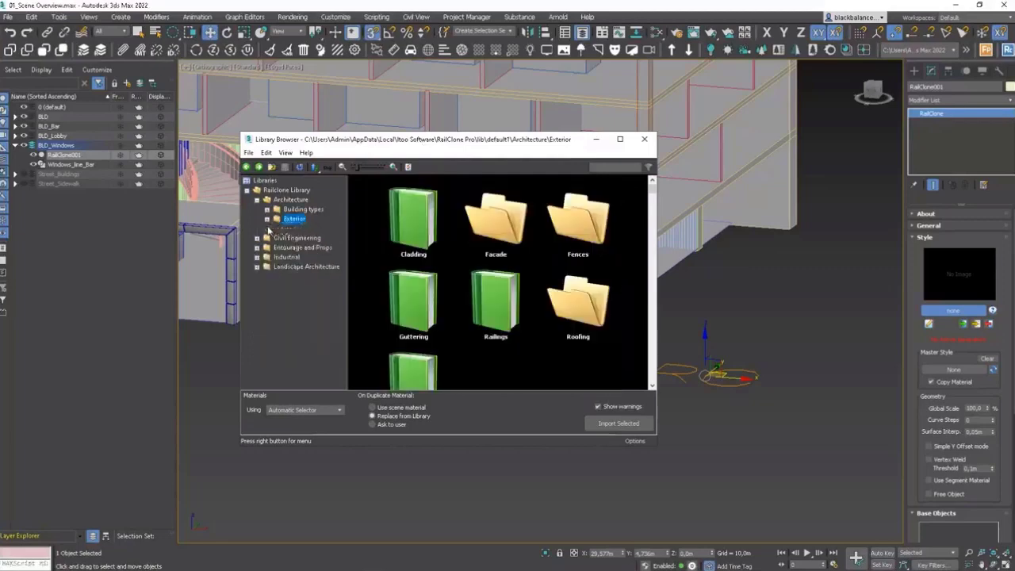
left_click(258, 201)
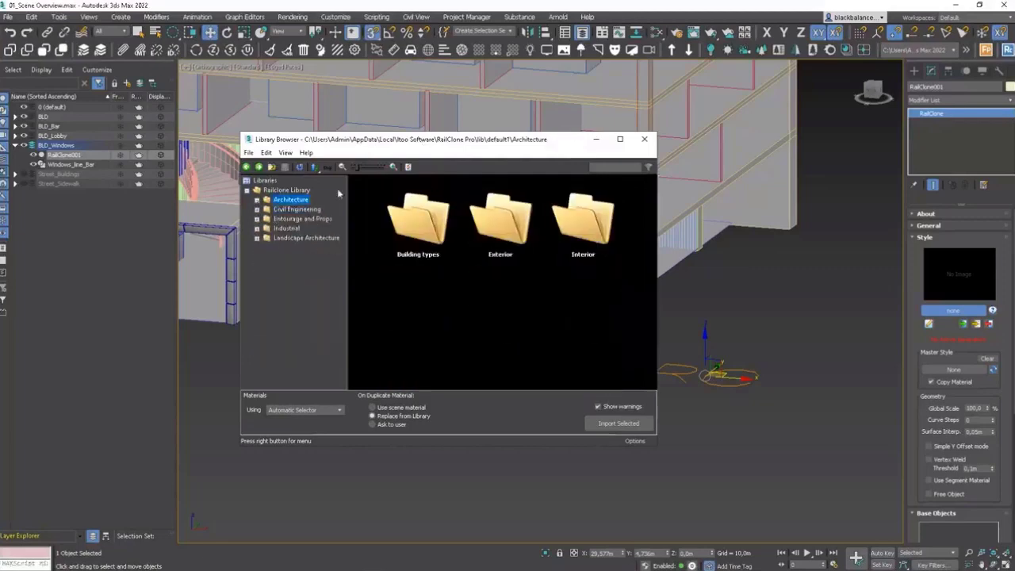
left_click(274, 210)
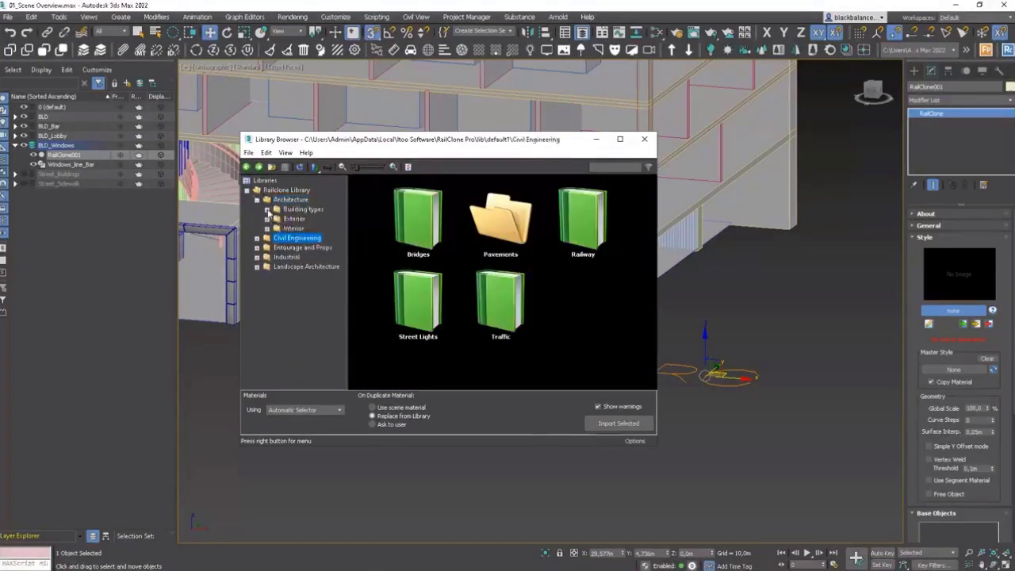
left_click(267, 210)
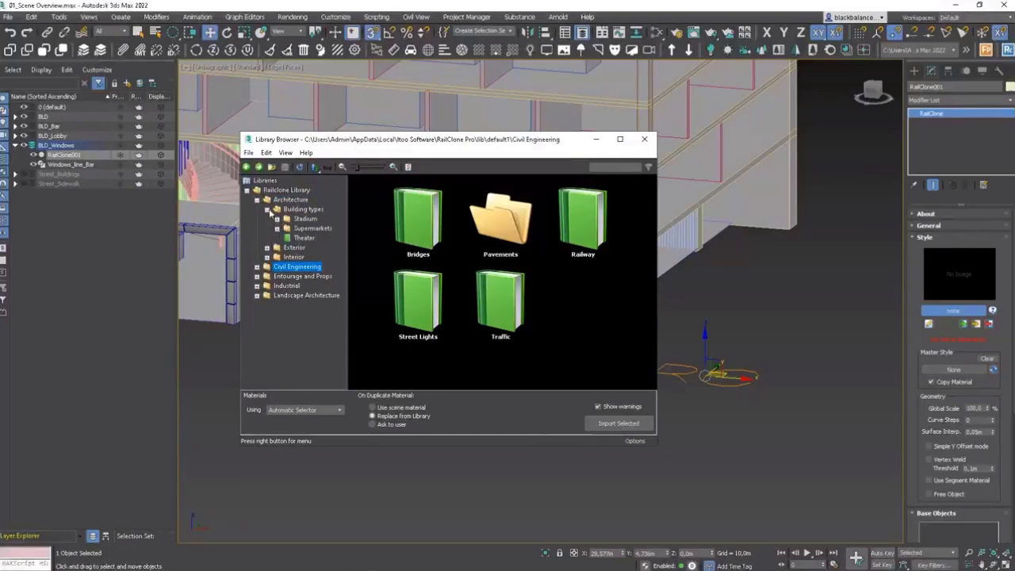
left_click(268, 209)
left_click(268, 219)
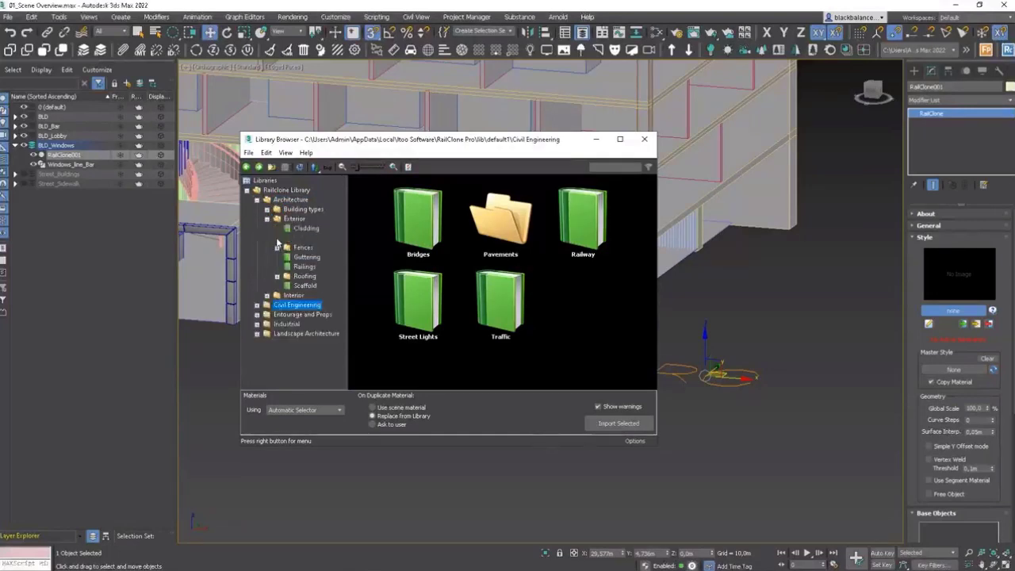
left_click(278, 238)
left_click(319, 247)
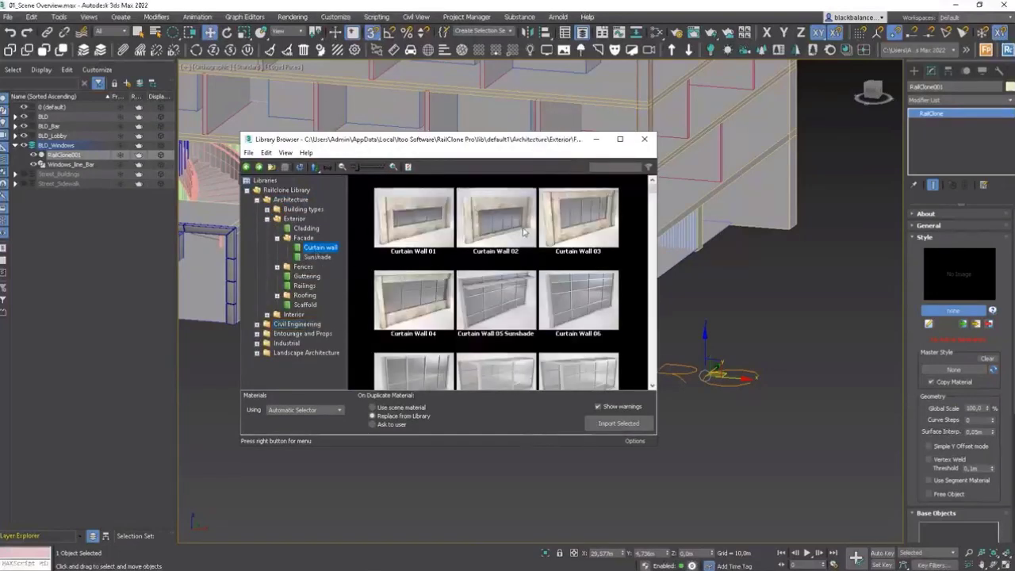
Step: Select the Curtain Wall 06 style in the Curtain wall collection
scroll(531, 223, "down", 3)
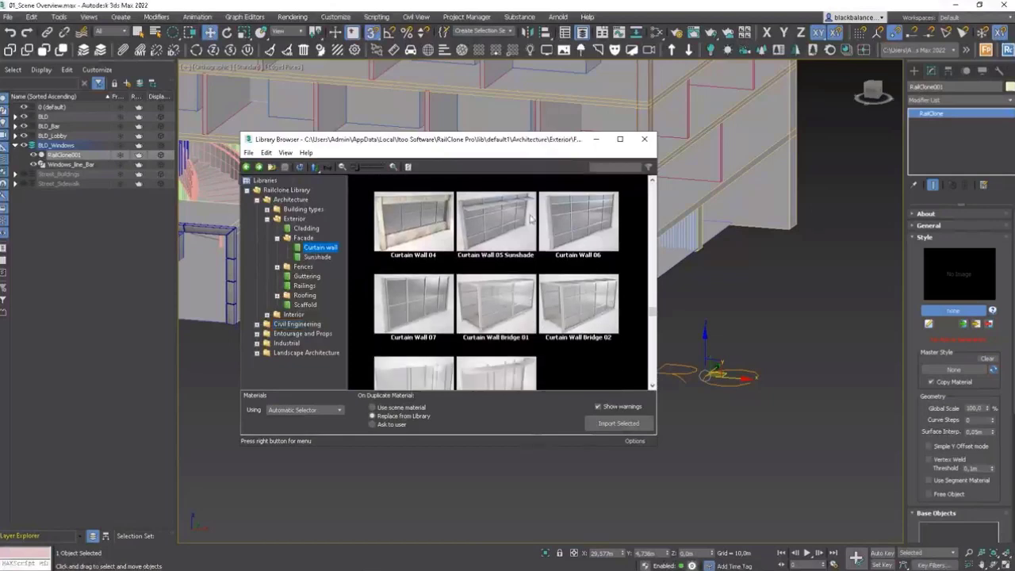
scroll(533, 225, "up", 1)
left_click(598, 223)
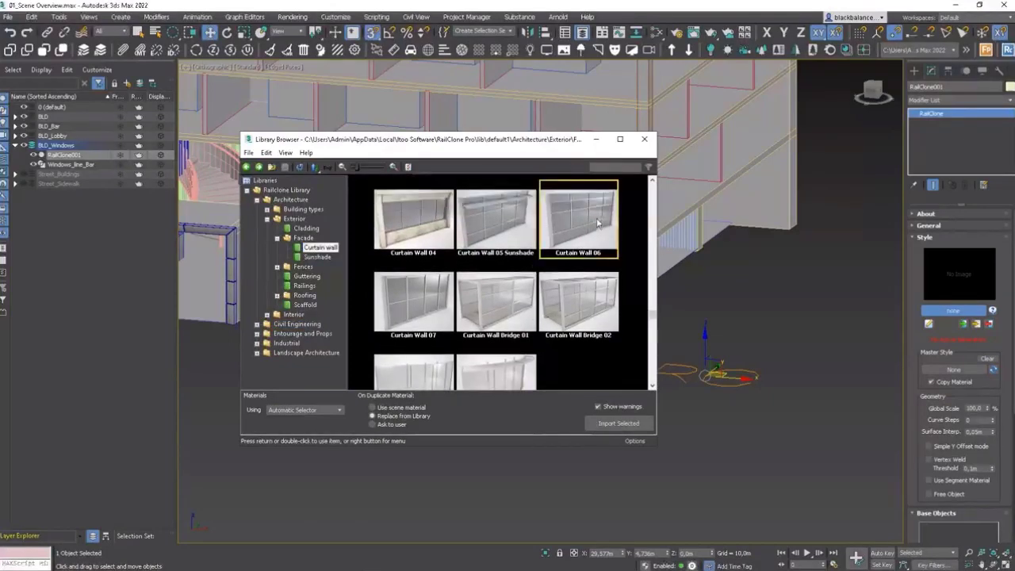
Step: Import the Curtain Wall 06 style rescaled to the system unit scale and assign Windows_line_Bar as its Path spline
left_click(618, 424)
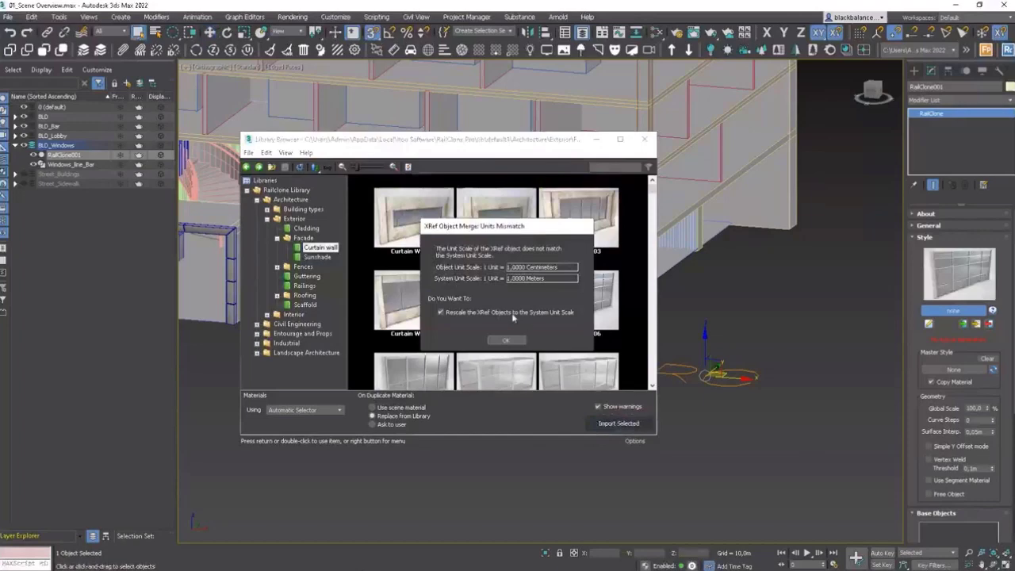
left_click(503, 341)
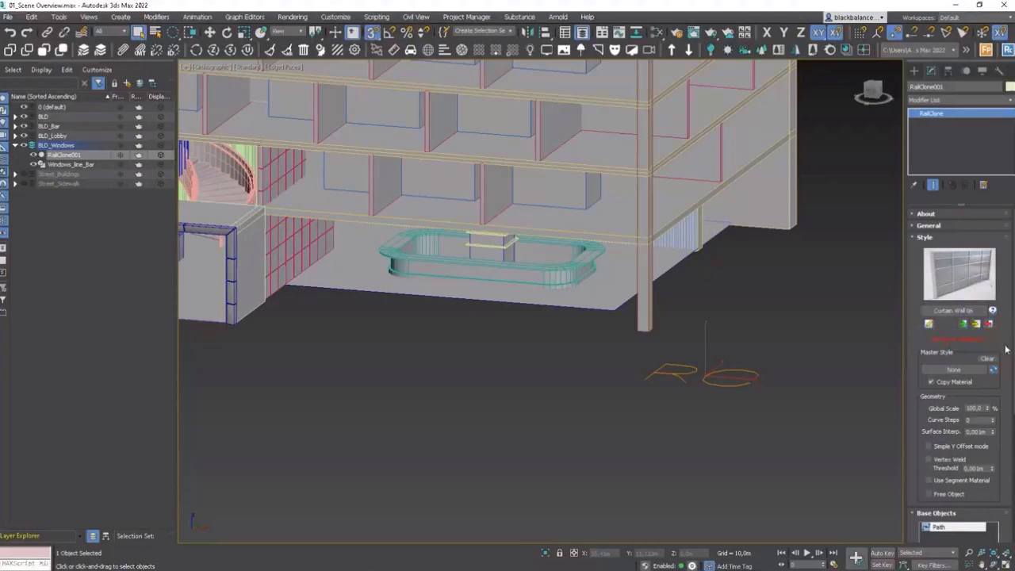
scroll(976, 373, "down", 3)
left_click(943, 402)
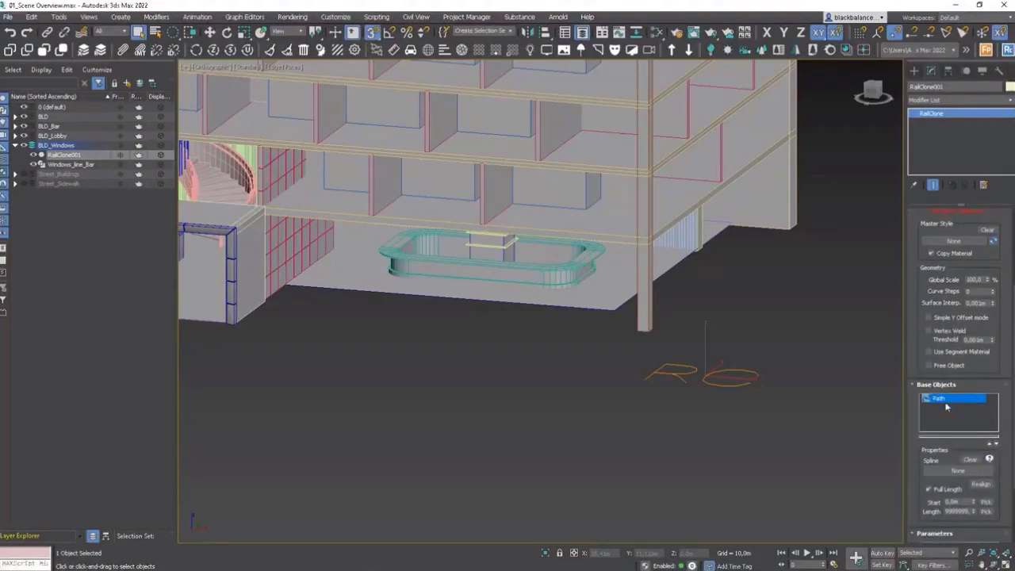
left_click(957, 472)
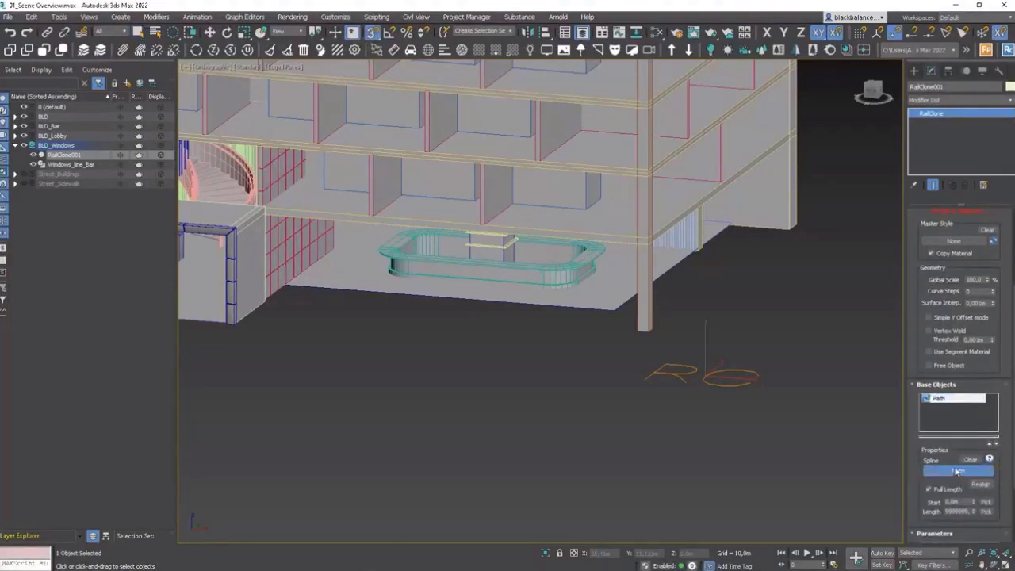
left_click(581, 305)
middle_click_drag(596, 318, 548, 346, "alt")
scroll(497, 357, "up", 2)
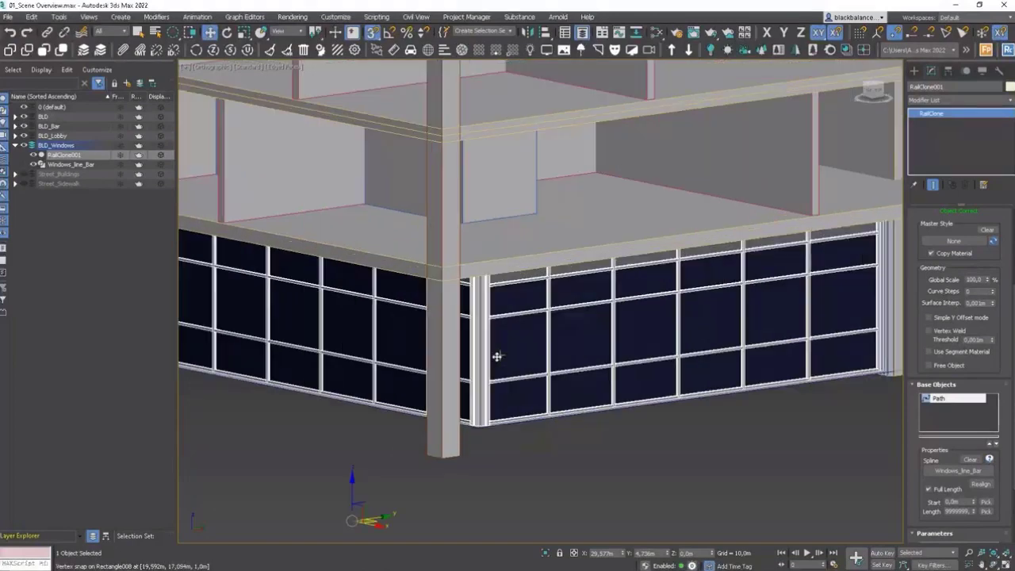
Step: Draw a three-point line along the ground-floor slab from the far end's rear corner, around the front corner, to the bar windows' corner
scroll(497, 357, "down", 2)
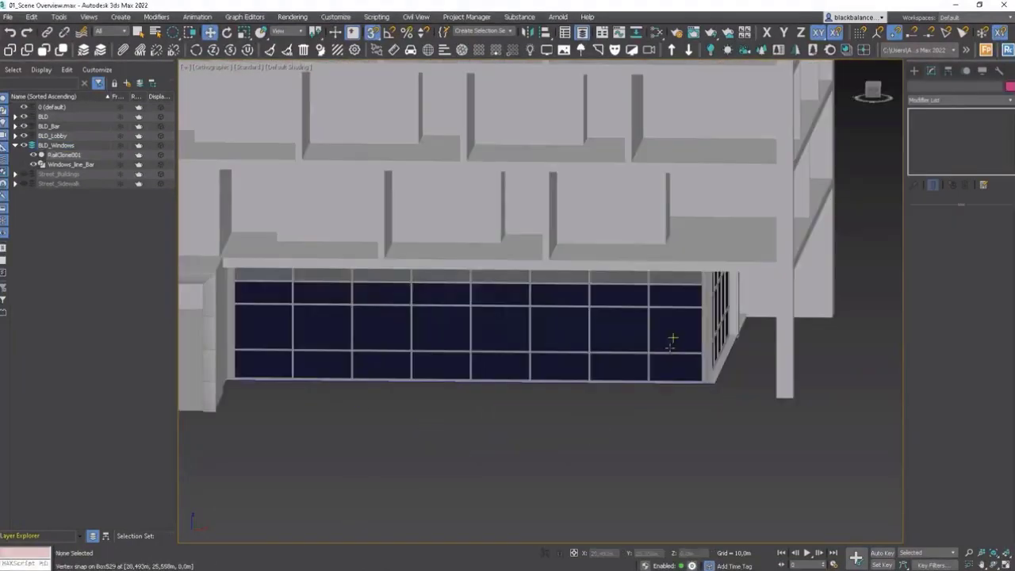
scroll(671, 336, "down", 3)
mouse_move(287, 353)
middle_mouse_down()
mouse_move(476, 340)
mouse_move(475, 358)
mouse_move(294, 363)
mouse_move(250, 347)
middle_mouse_up()
left_click(915, 70)
left_click(928, 88)
left_click(934, 155)
scroll(251, 347, "up", 5)
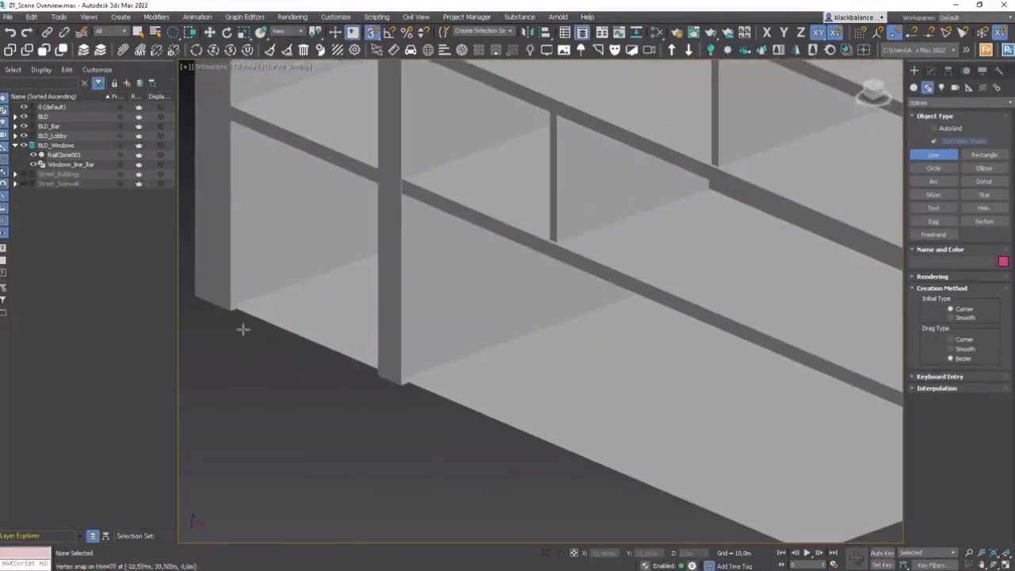
left_click(231, 306)
scroll(232, 307, "down", 5)
scroll(487, 422, "down", 3)
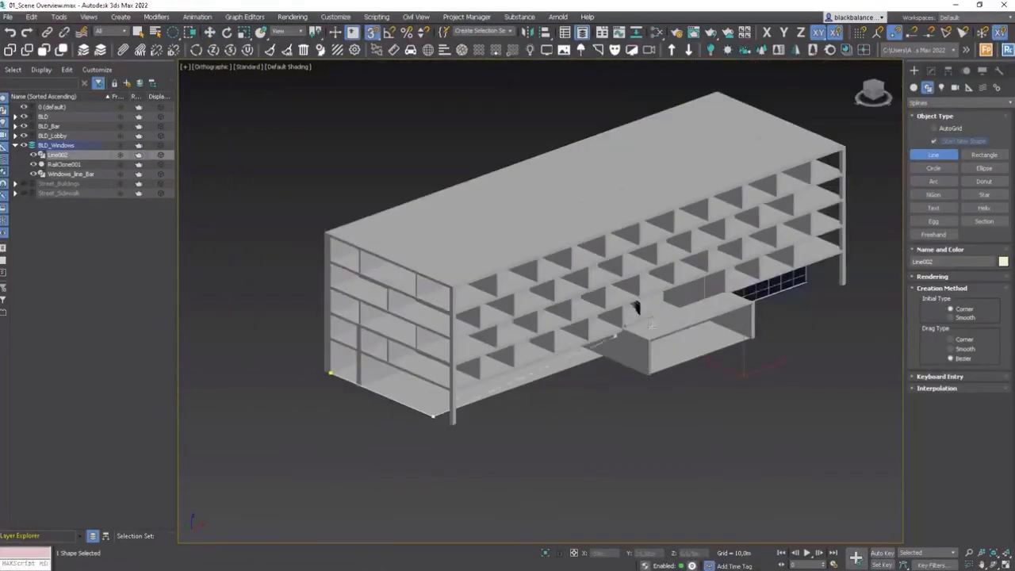
scroll(778, 299, "up", 5)
left_click(762, 288)
right_click(806, 310)
Step: Move the new line's last vertex back along X to the lobby wall at the slab edge, at about X -7.6 m
key("1")
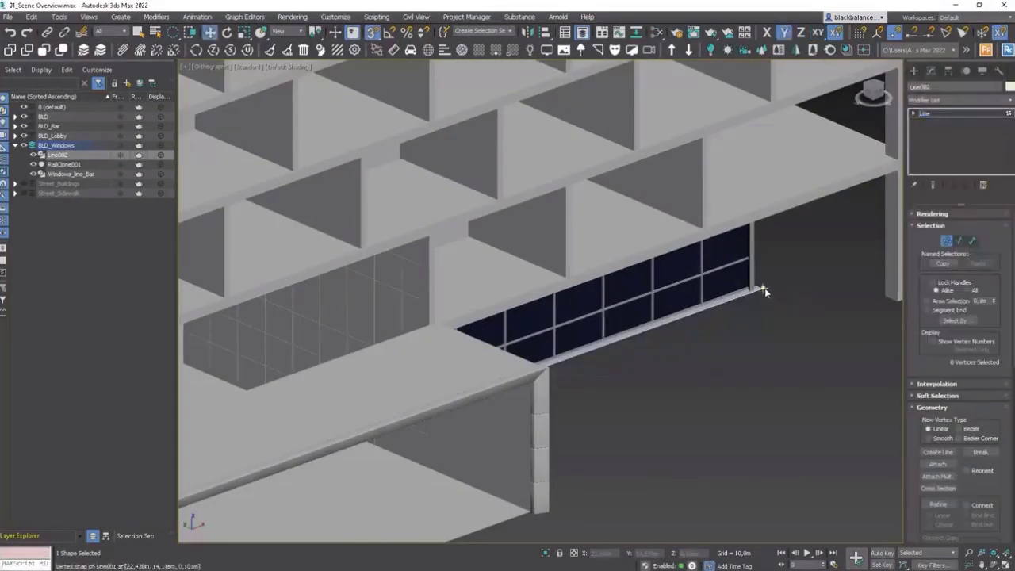
left_click(763, 290)
scroll(777, 296, "down", 3)
scroll(776, 295, "down", 2)
left_click_drag(792, 282, 356, 449)
scroll(356, 451, "up", 8)
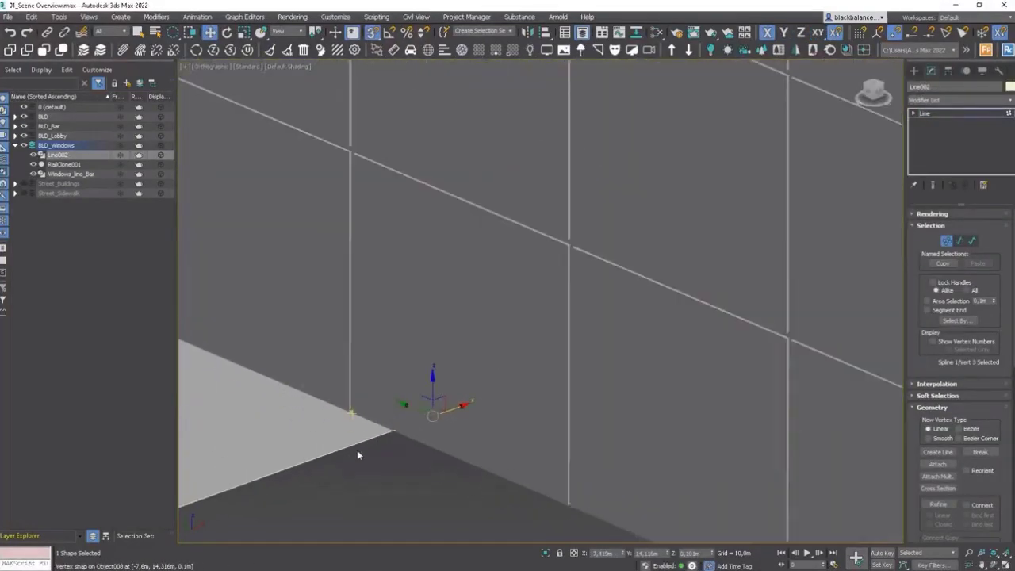
key("s")
left_click_drag(462, 407, 418, 420)
Step: Move the line's first vertex along Y to the intermediate pillar on the end facade and finish vertex editing
scroll(476, 411, "down", 7)
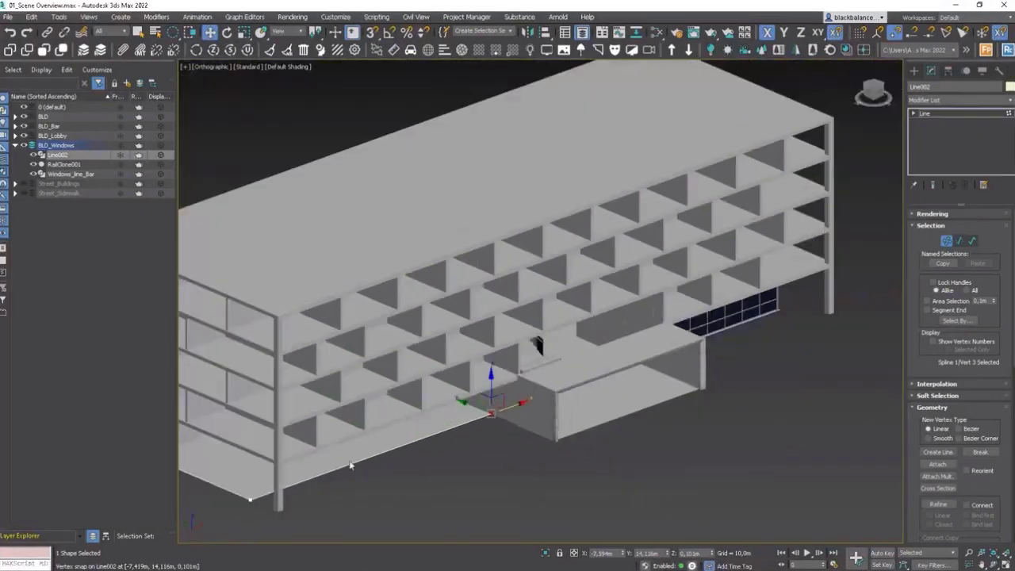
middle_click_drag(537, 347, 607, 343, "alt")
scroll(451, 437, "up", 3)
key("s")
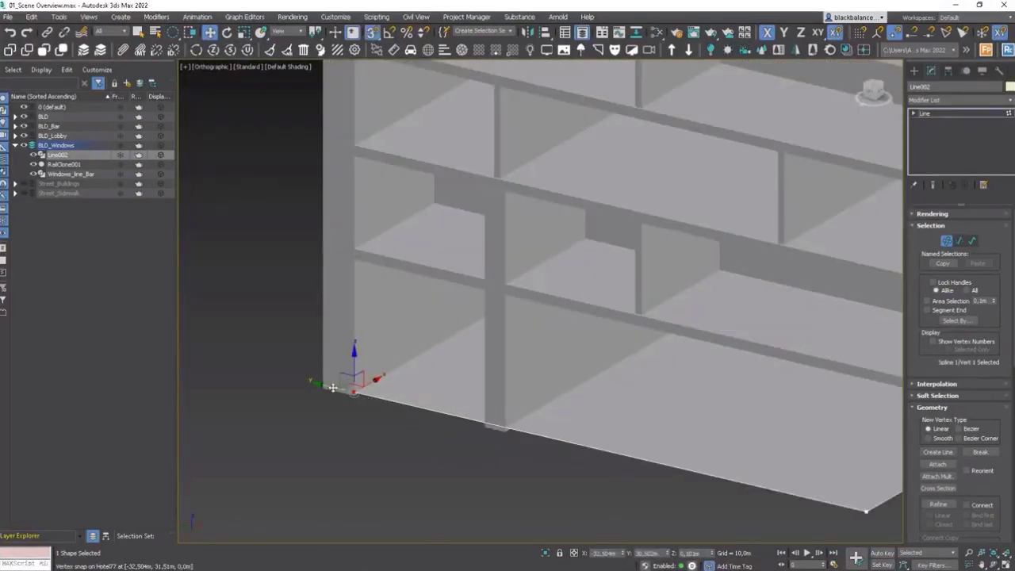
key("F6")
left_click_drag(357, 392, 501, 432)
scroll(501, 432, "down", 4)
middle_click_drag(500, 434, 464, 428, "alt")
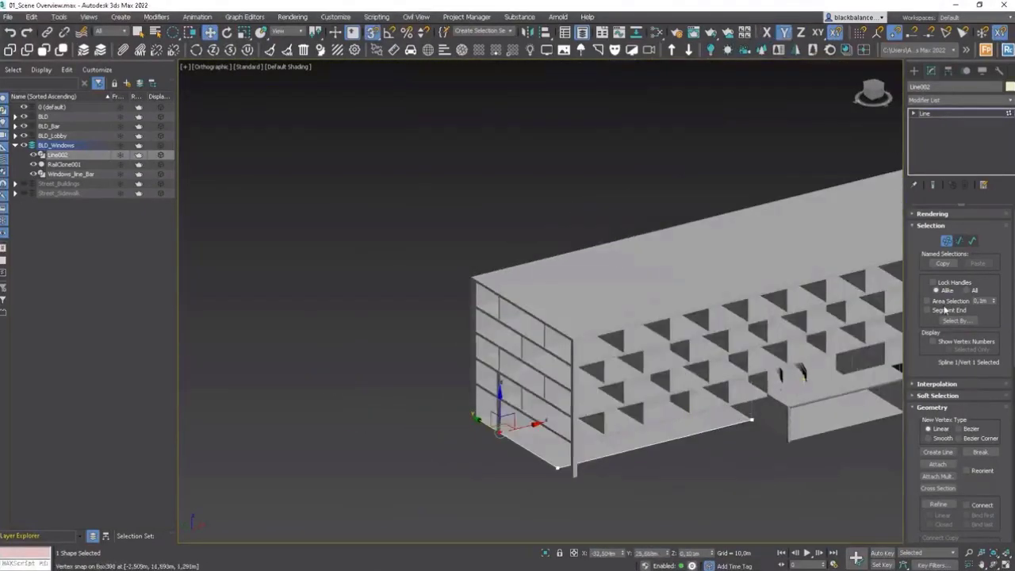
left_click(947, 241)
Step: Attach the new line to the Windows_line_Bar spline so the curtain wall also follows the other side of the lobby
middle_click_drag(865, 373, 634, 381)
middle_click_drag(635, 381, 578, 369, "alt")
scroll(795, 413, "up", 8)
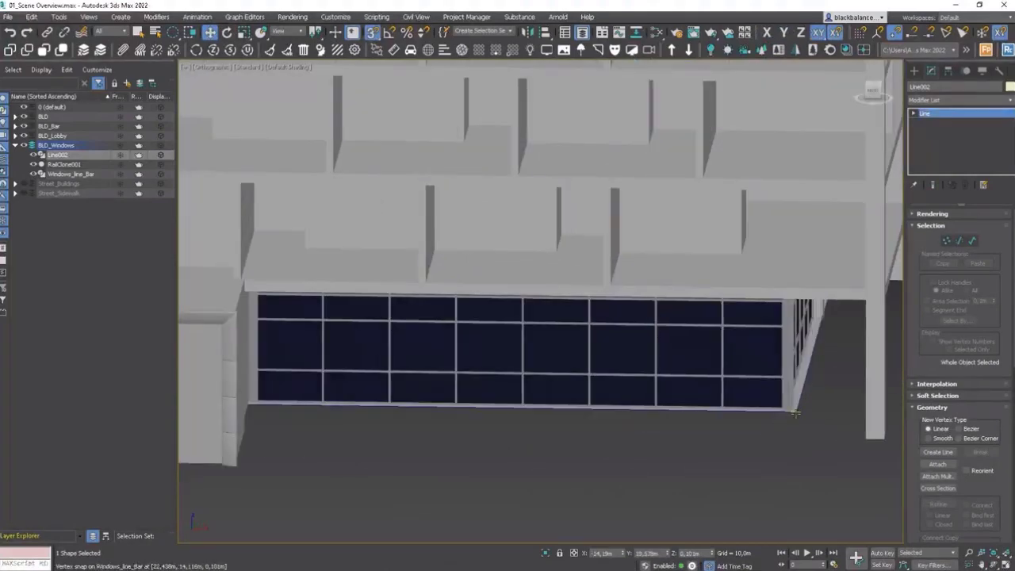
left_click(796, 413)
left_click(937, 464)
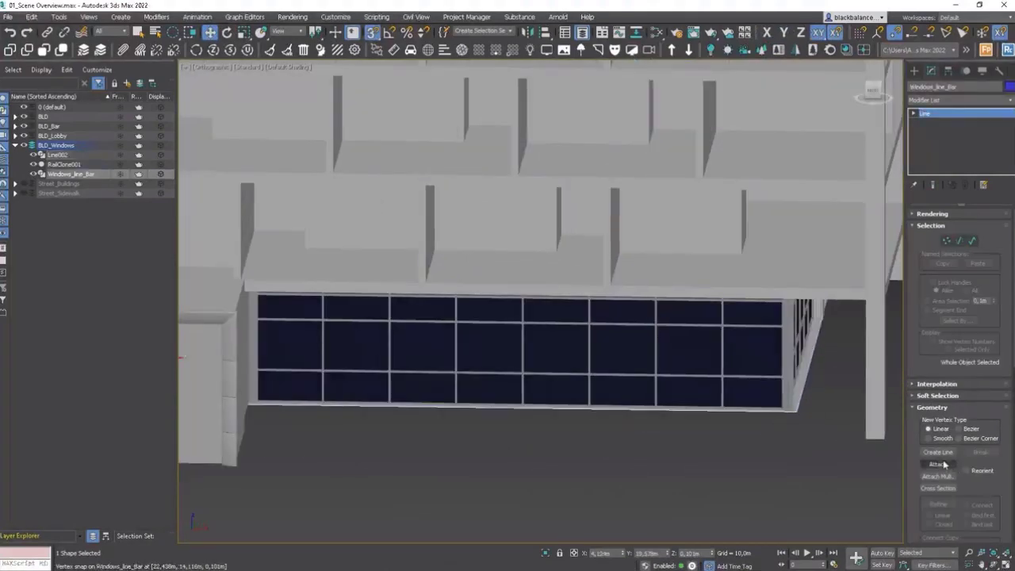
scroll(403, 417, "down", 6)
left_click(443, 371)
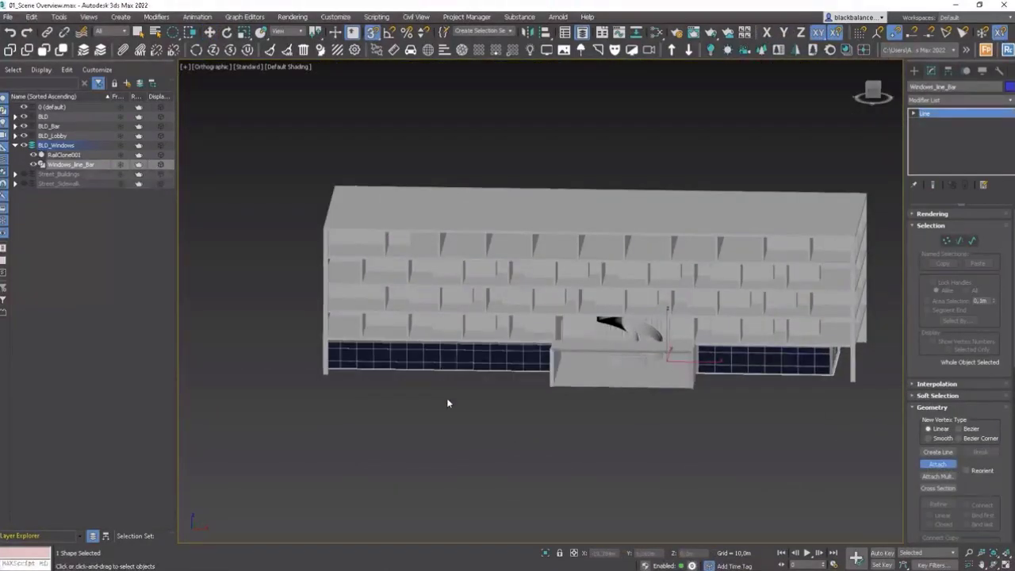
left_click(927, 464)
key("q")
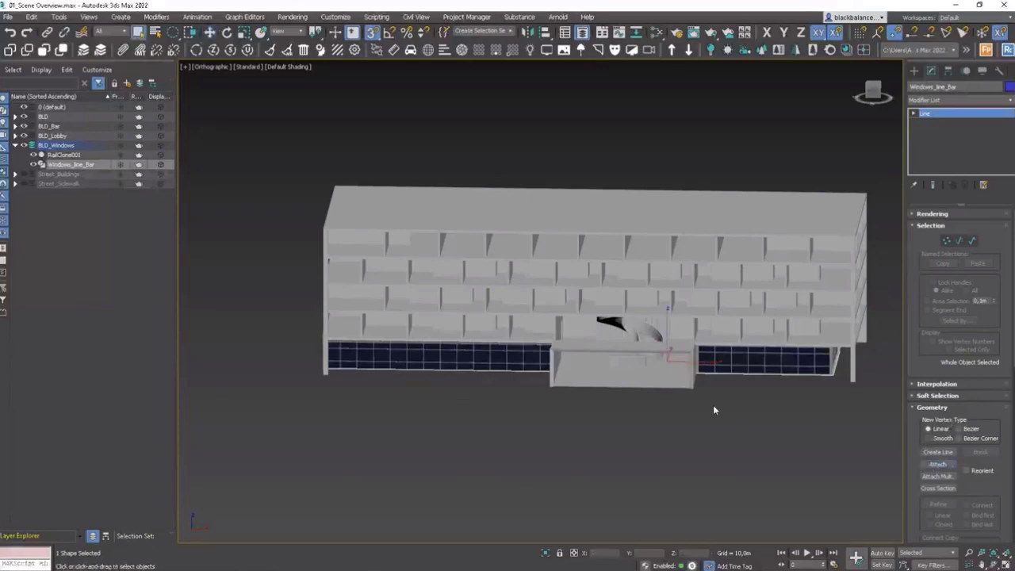
Step: Select the RailClone curtain wall and open its style graph in the Style Editor
middle_click_drag(713, 404, 639, 363)
scroll(705, 351, "up", 5)
middle_click_drag(741, 364, 789, 274)
left_click(716, 290)
left_click_drag(1014, 307, 1014, 227)
left_click(930, 325)
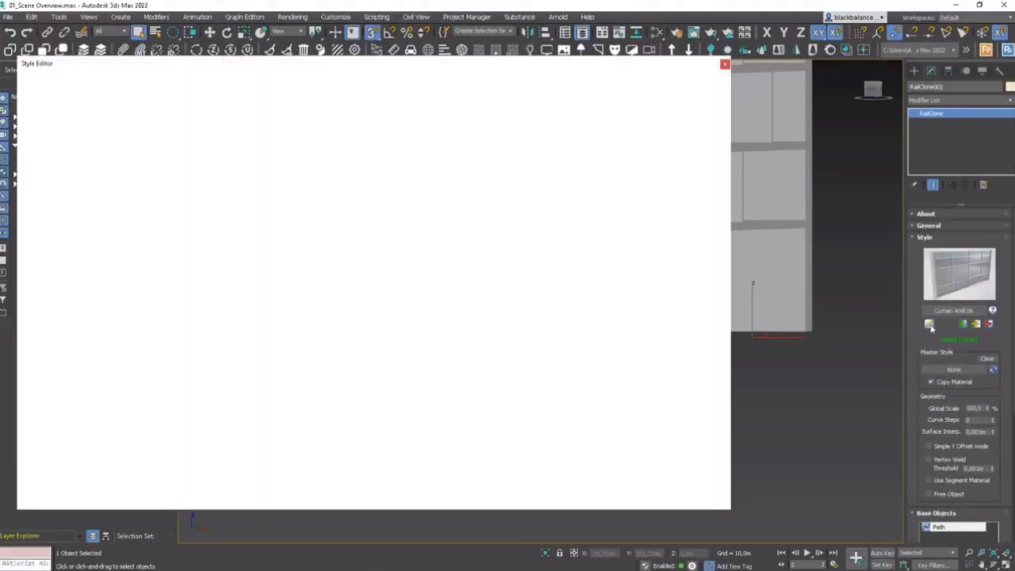
middle_click_drag(478, 259, 508, 259)
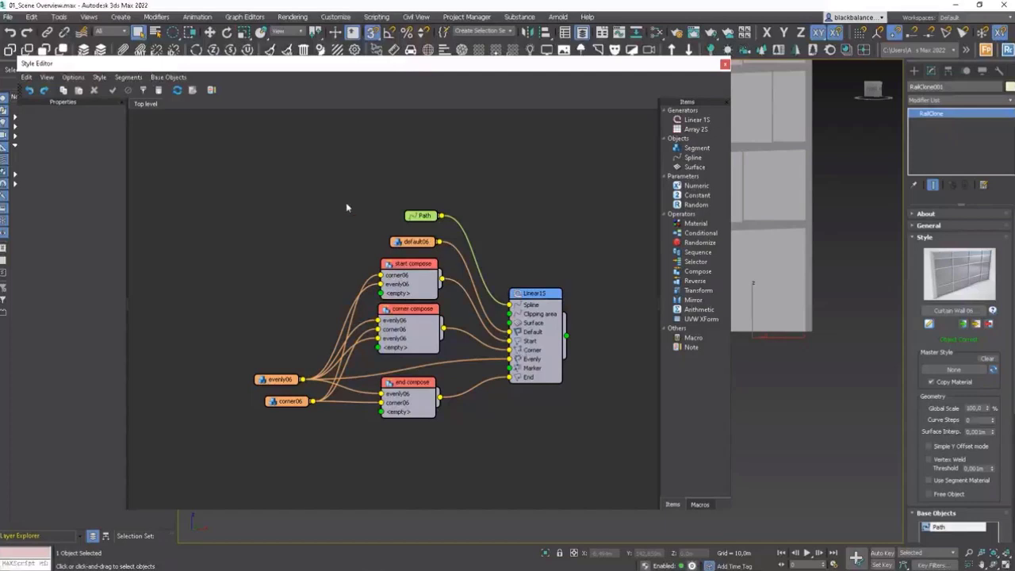
Step: Extract all segments of the curtain wall style into the scene and close the Style Editor
left_click(128, 77)
left_click(131, 112)
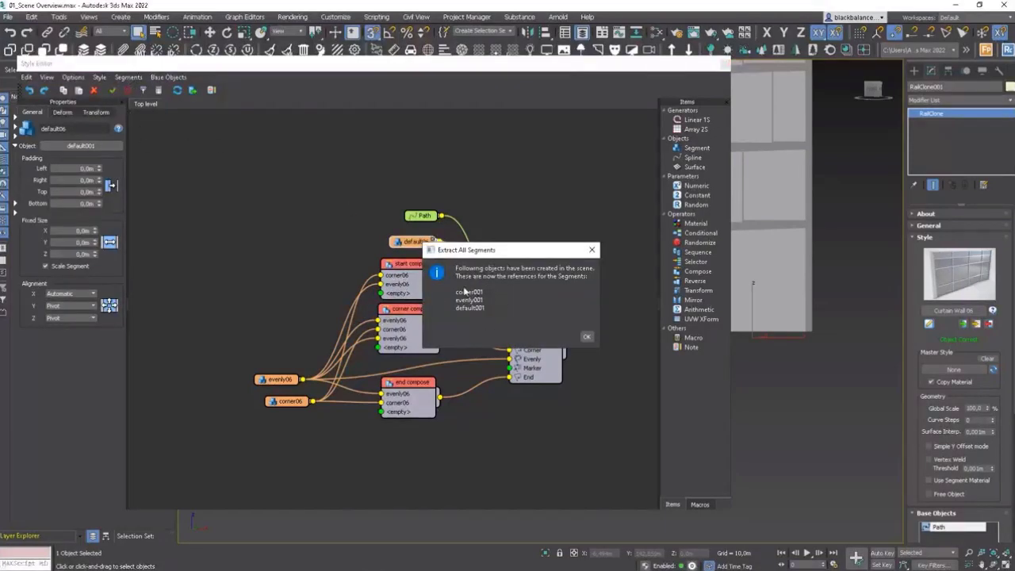
left_click(586, 338)
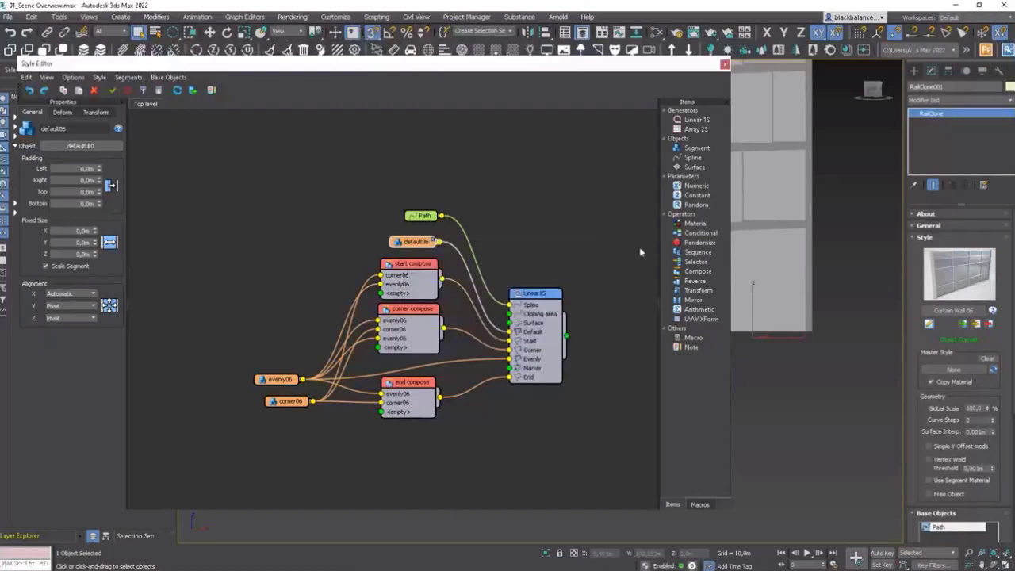
left_click(725, 67)
Step: Select the extracted segments corner001, default001 and evenly001 and move them together to open ground beside the building's bar end
scroll(687, 270, "down", 5)
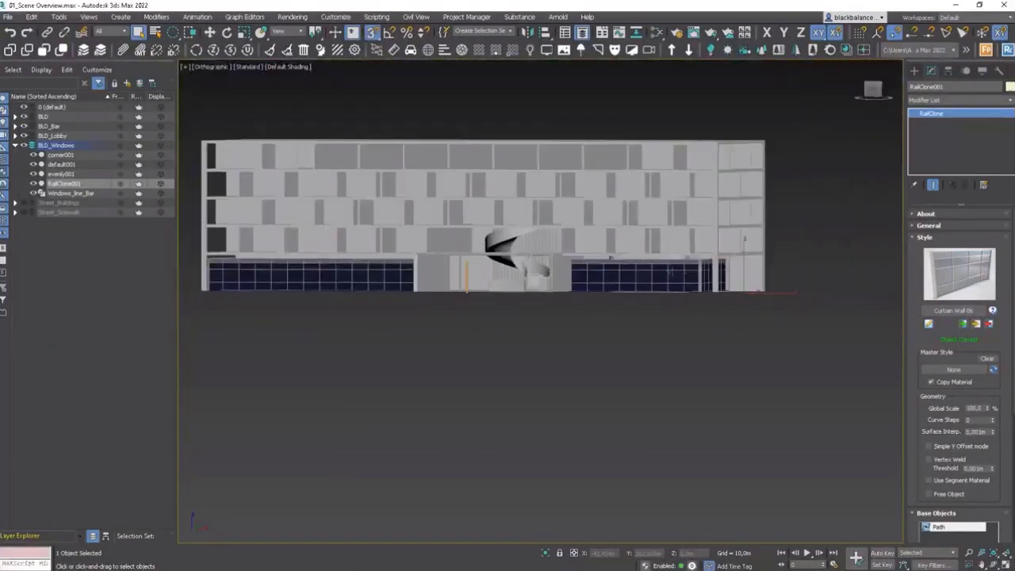
middle_click_drag(671, 272, 626, 315, "alt")
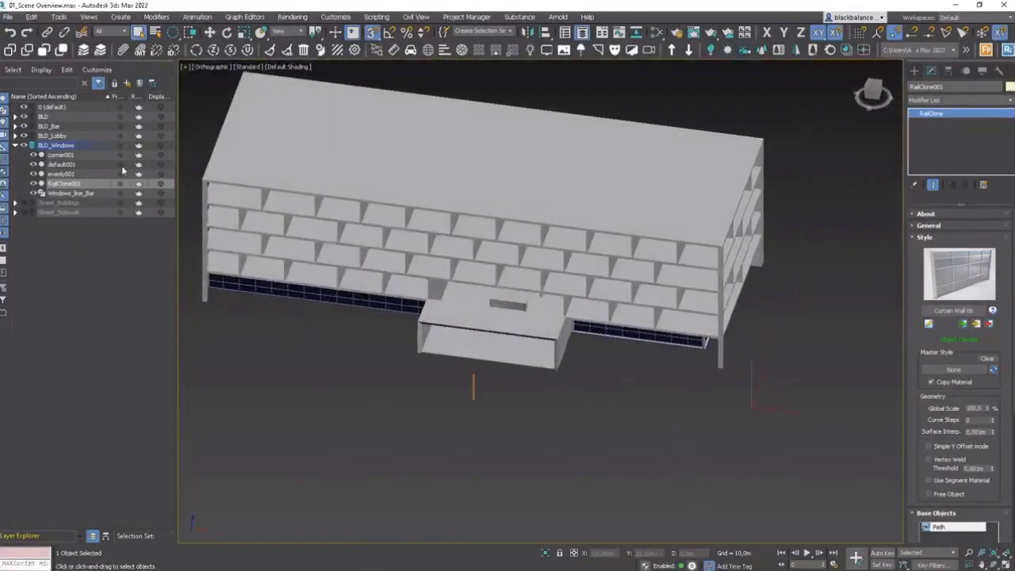
left_click(68, 165)
left_click(68, 174)
left_click(68, 154)
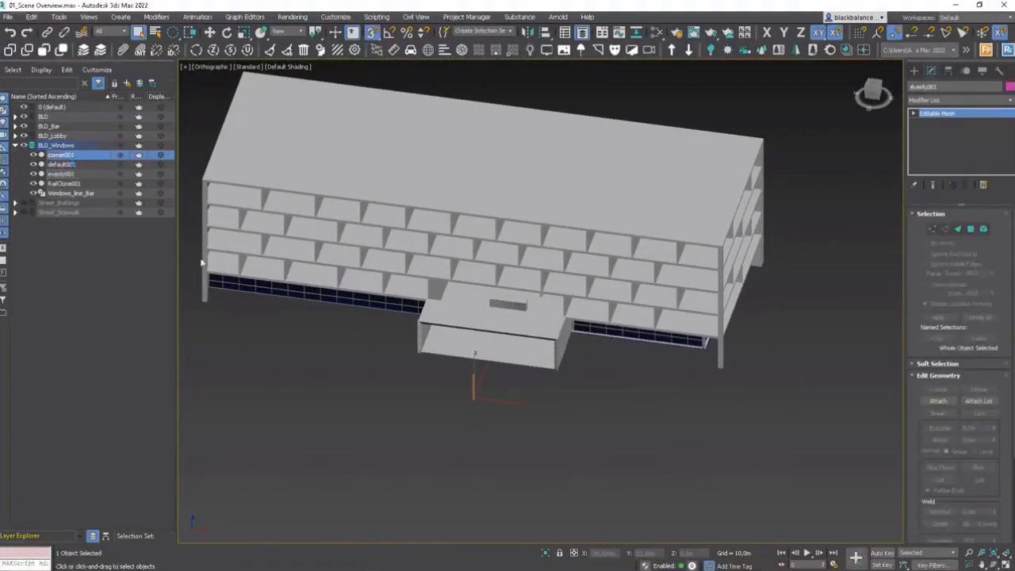
left_click_drag(508, 381, 463, 402)
middle_click_drag(516, 371, 482, 341)
scroll(482, 341, "down", 4)
key("w")
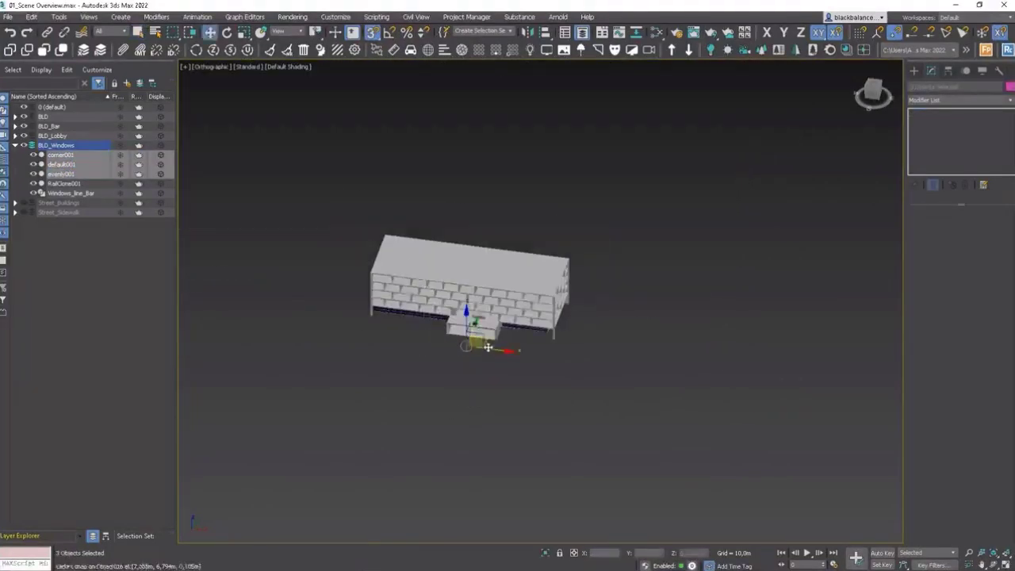
left_click_drag(488, 347, 605, 326)
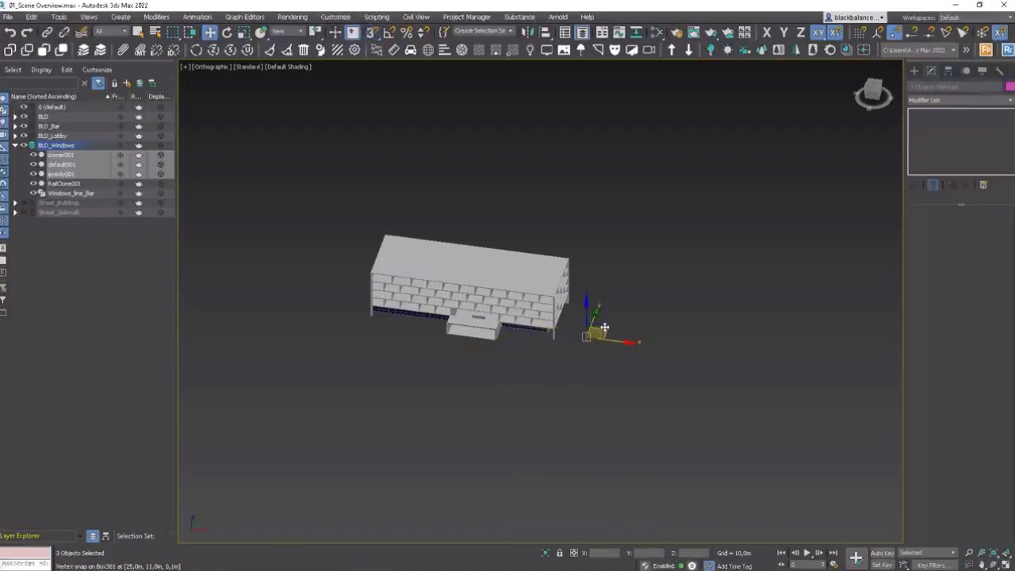
Step: Snap the three segments by their base corner to the bottom corner of the bar windows to align them with the window line
scroll(539, 329, "up", 10)
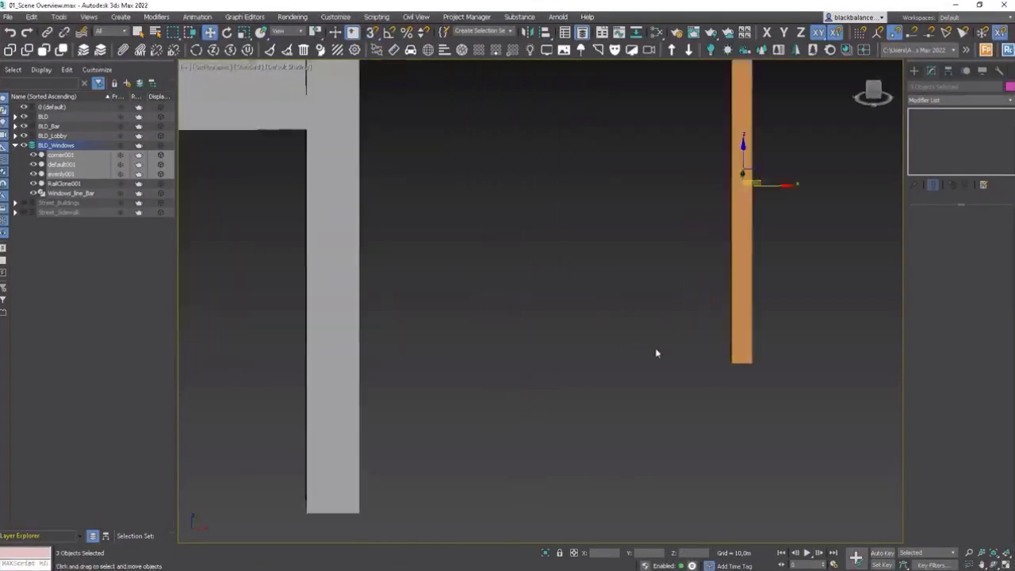
middle_click_drag(656, 353, 789, 325)
scroll(789, 324, "down", 5)
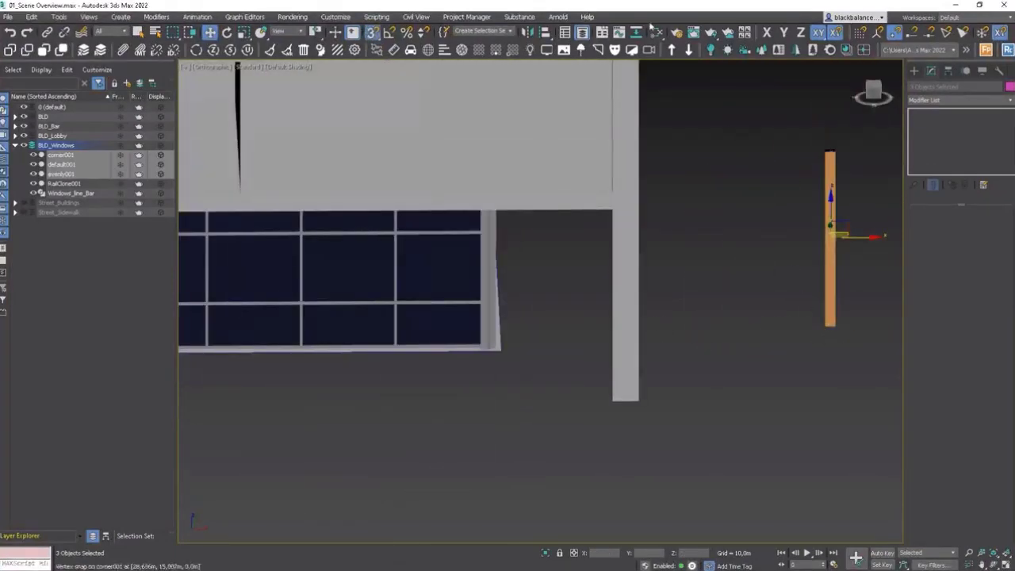
left_click(839, 36)
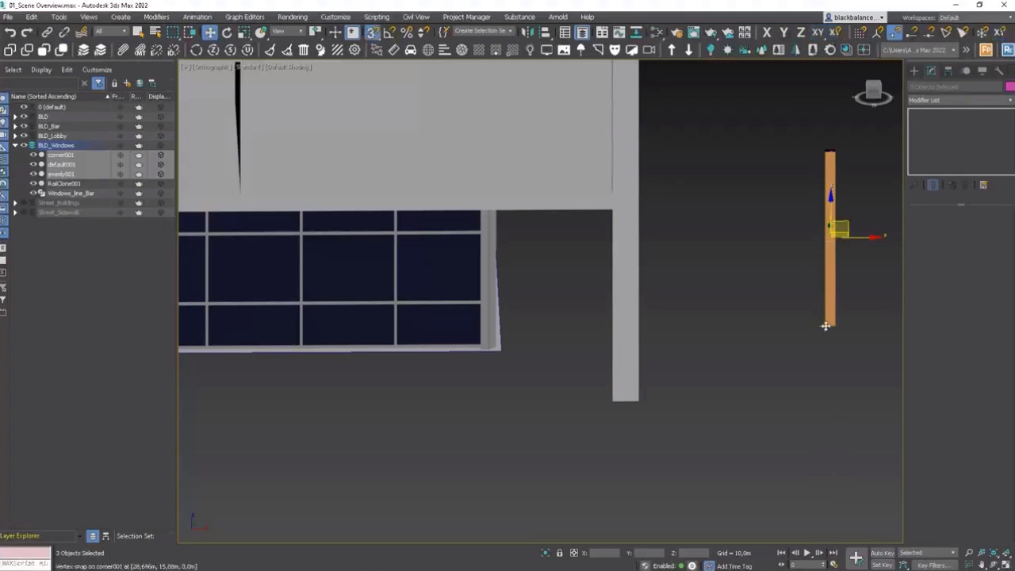
left_click_drag(826, 326, 504, 274)
scroll(515, 274, "up", 5)
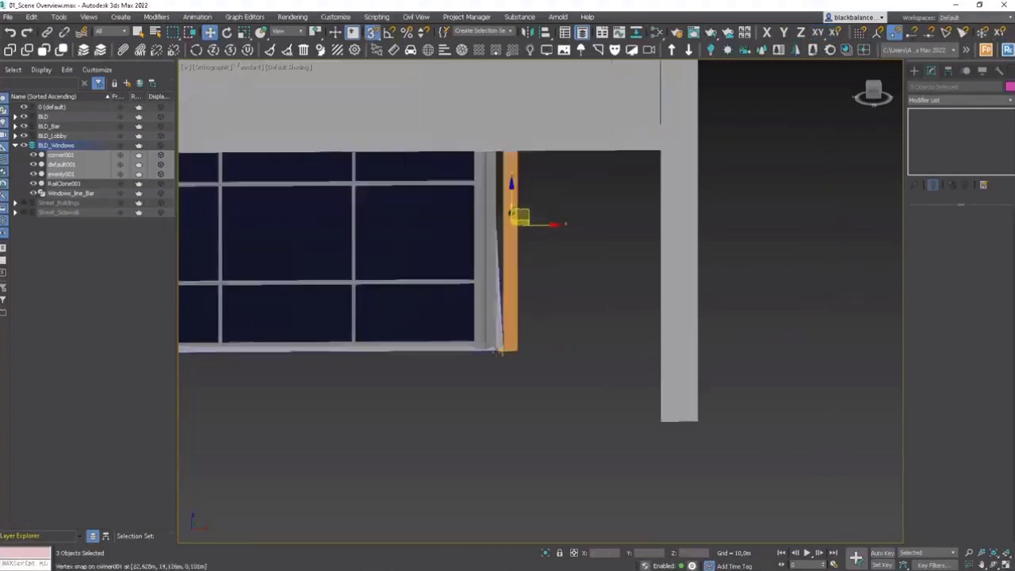
scroll(549, 314, "down", 6)
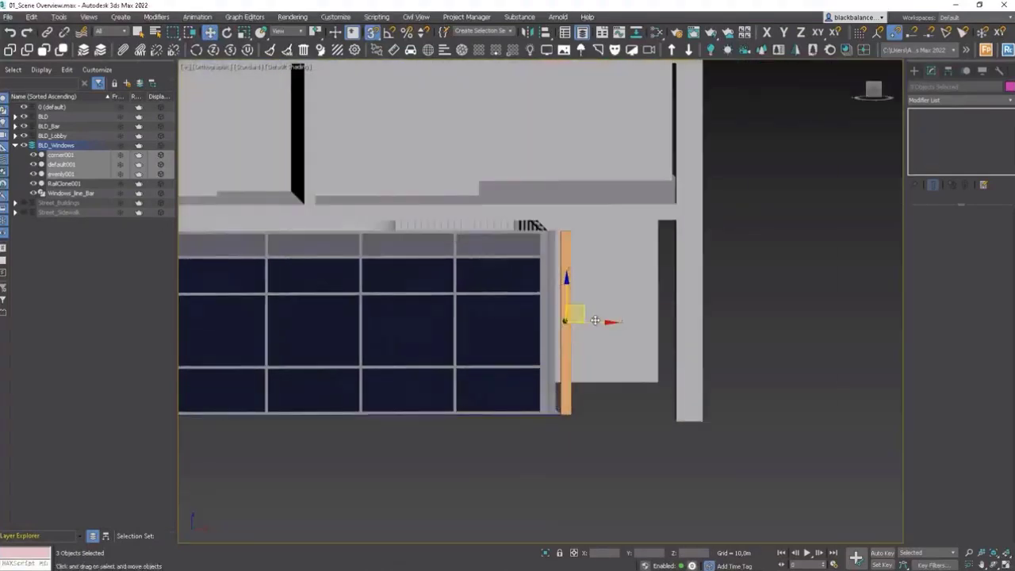
Step: Move the aligned segments along X clear of the building and spread them apart, placing evenly001 nearest the facade
left_click_drag(600, 324, 866, 306)
middle_click_drag(867, 305, 778, 336)
left_click(735, 330)
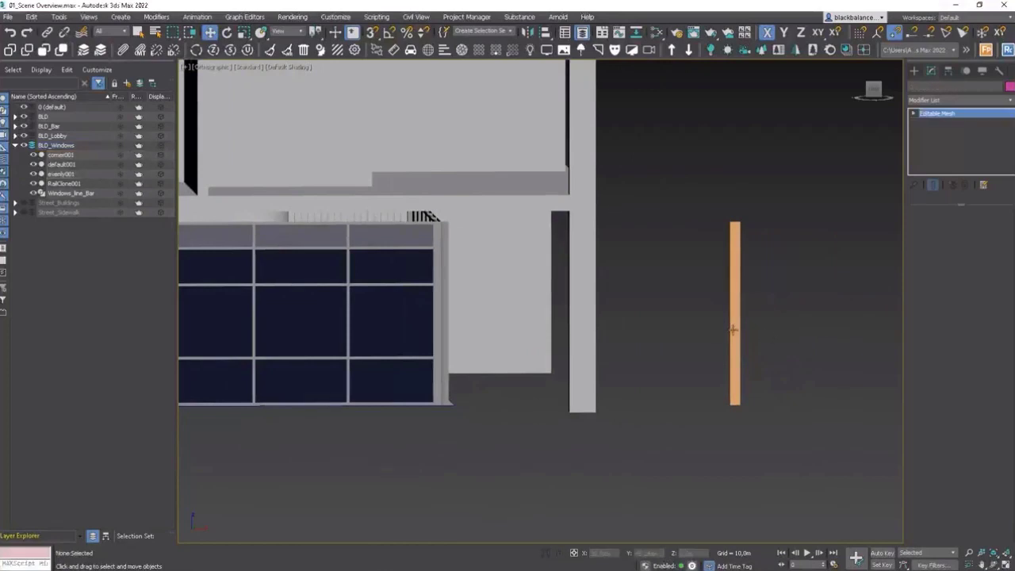
left_click(736, 349)
left_click_drag(766, 403, 727, 404)
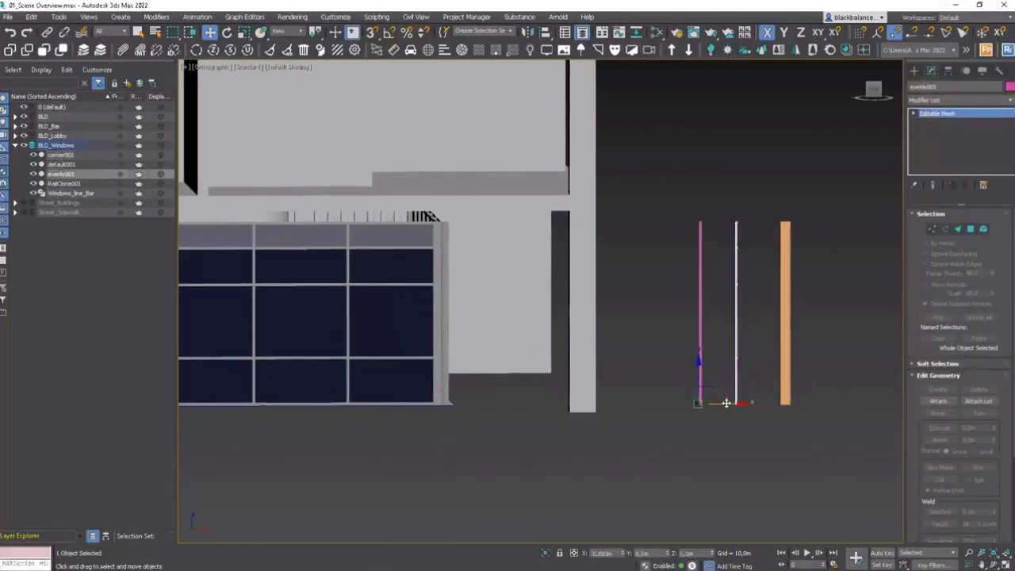
scroll(736, 379, "down", 3)
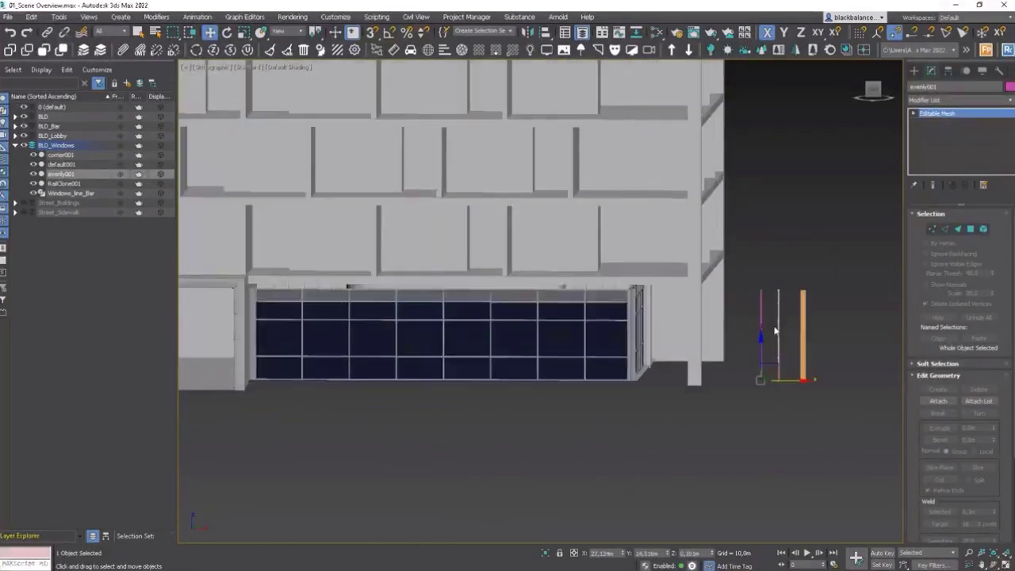
scroll(760, 337, "up", 4)
middle_click_drag(614, 339, 623, 288, "alt")
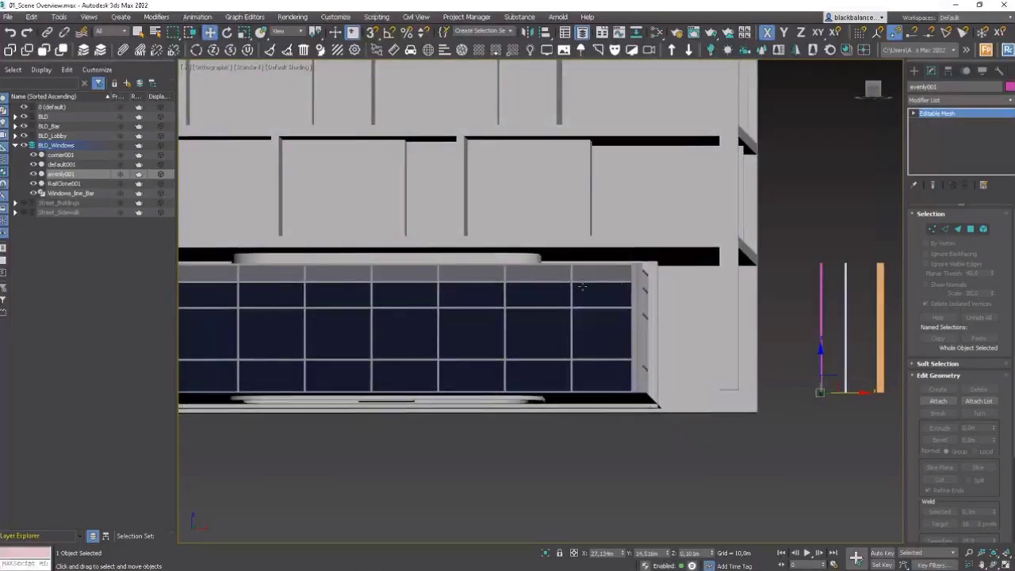
Step: Select the middle segment default001 and convert it to an Editable Poly
scroll(861, 280, "up", 5)
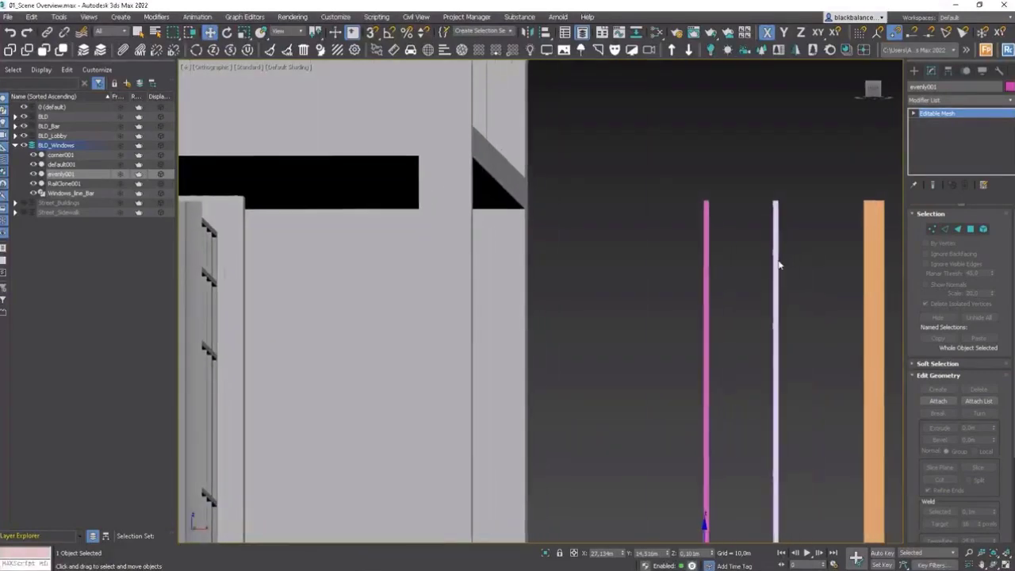
left_click(785, 257)
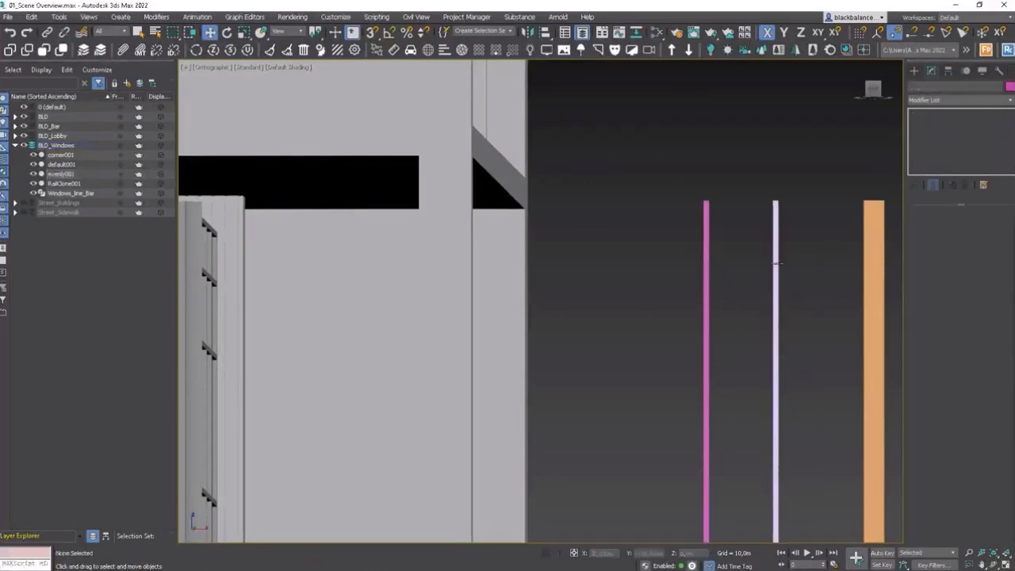
left_click(781, 267)
scroll(781, 270, "down", 3)
middle_click_drag(782, 272, 773, 281, "alt")
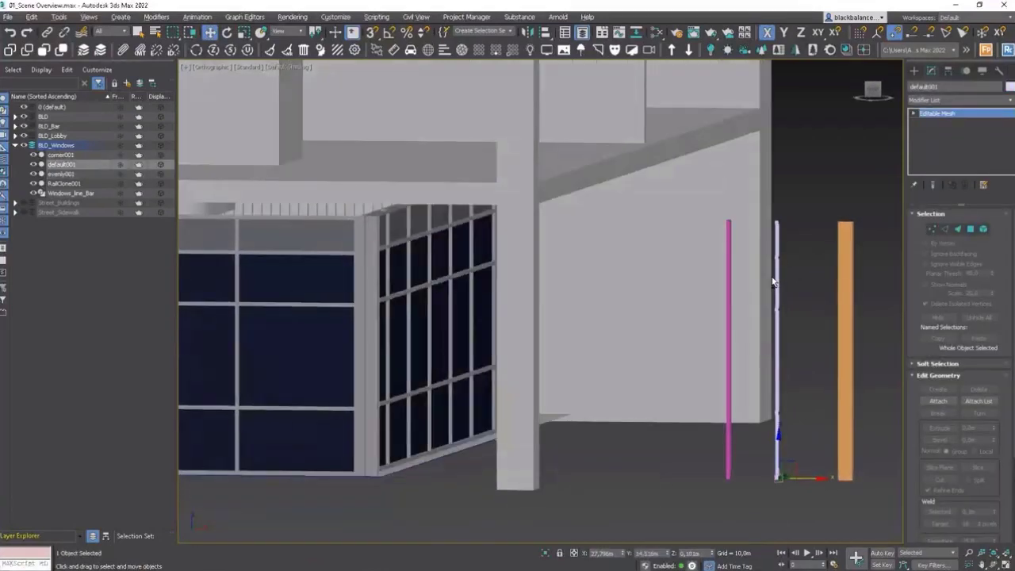
right_click(958, 115)
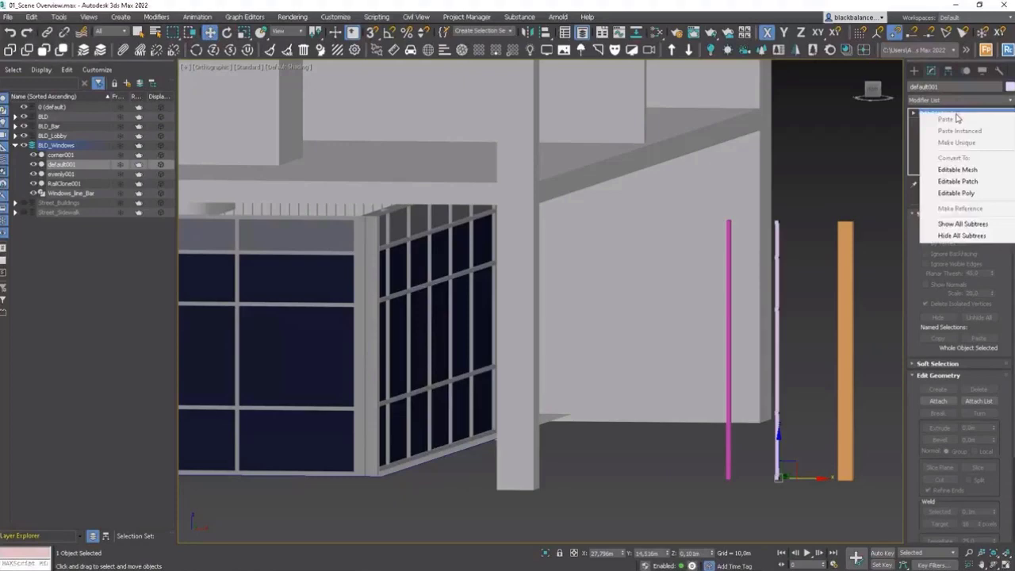
left_click(967, 197)
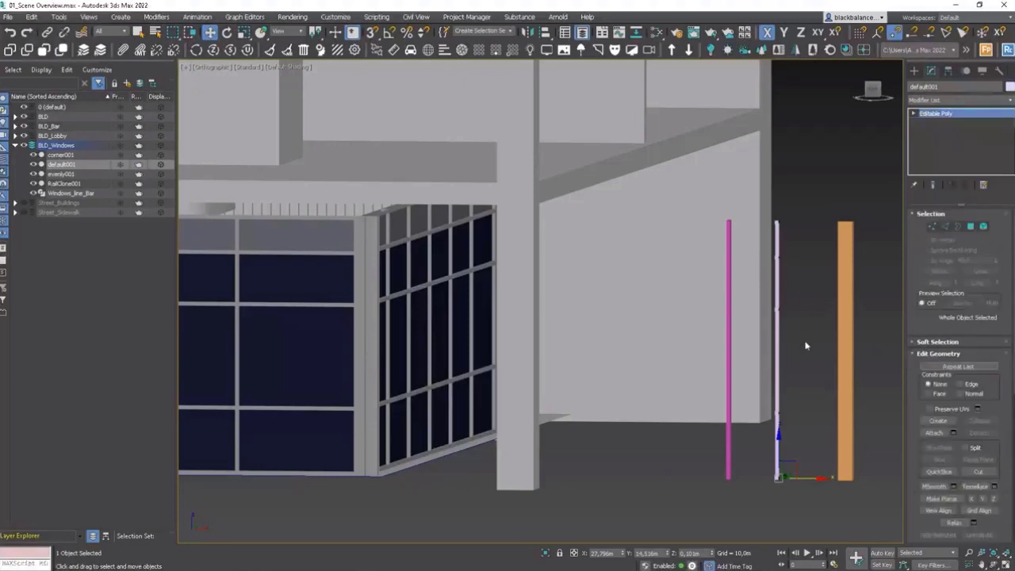
Step: Delete the polygons of default001 between its upper pane and the bottom rail, including the crossbars in that stretch
scroll(800, 347, "up", 6)
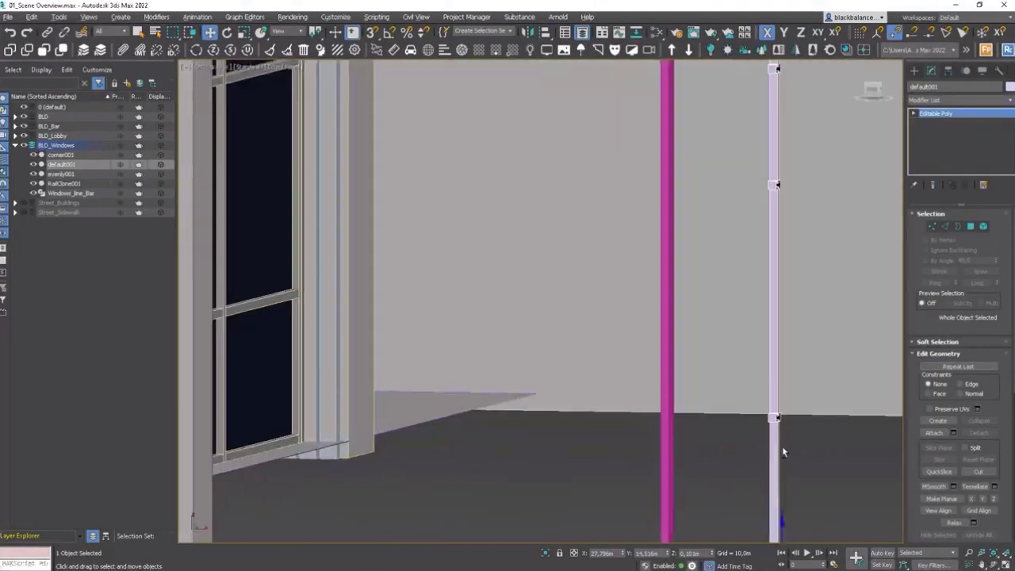
middle_click_drag(782, 446, 786, 415)
left_click(970, 226)
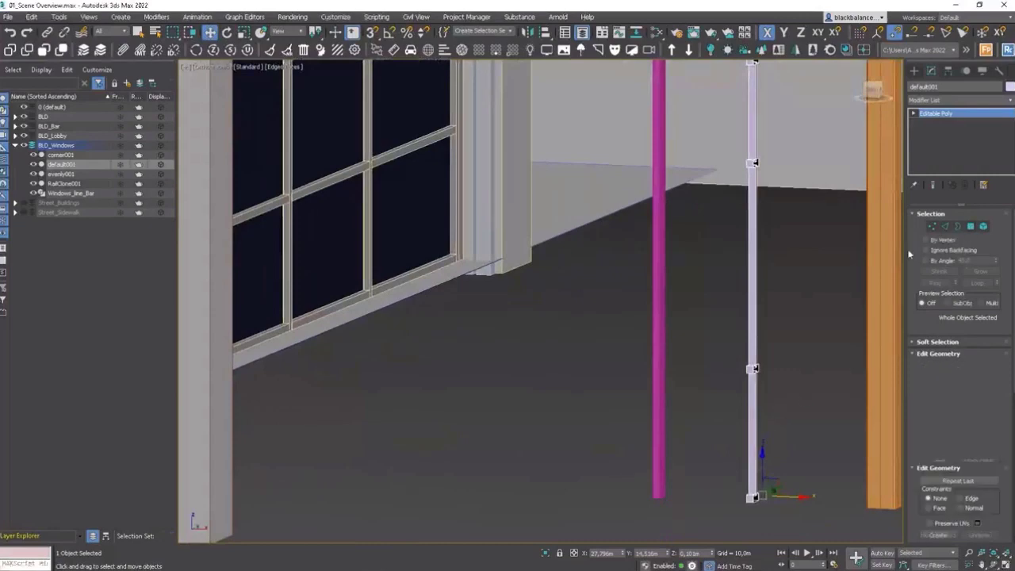
scroll(787, 242, "down", 4)
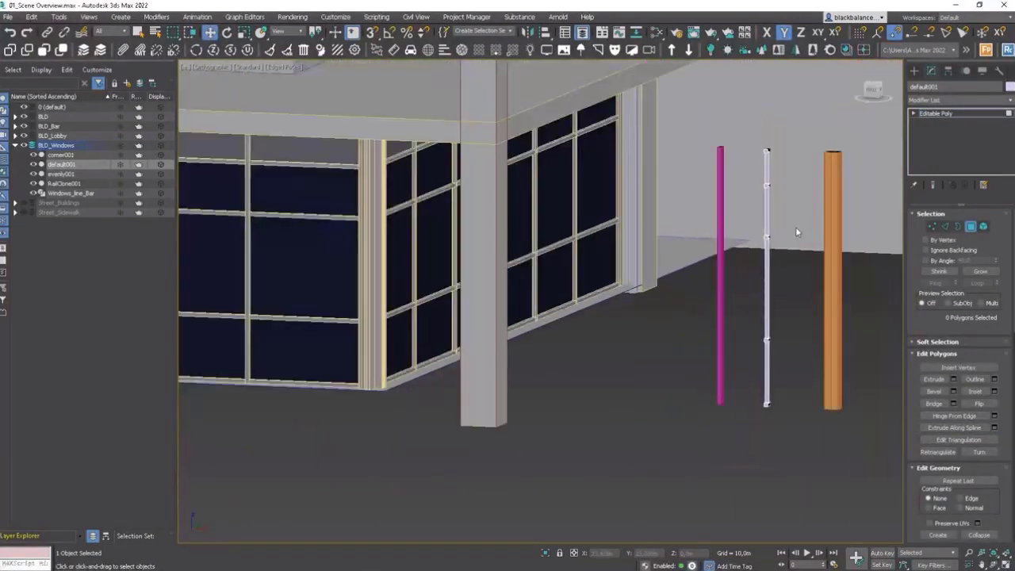
left_click_drag(747, 356, 748, 356)
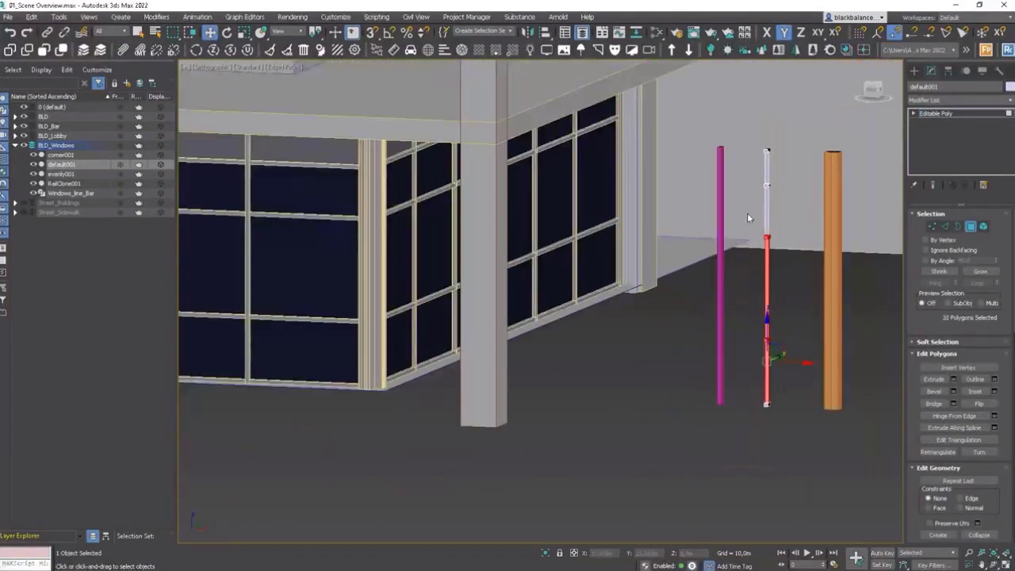
key("Delete")
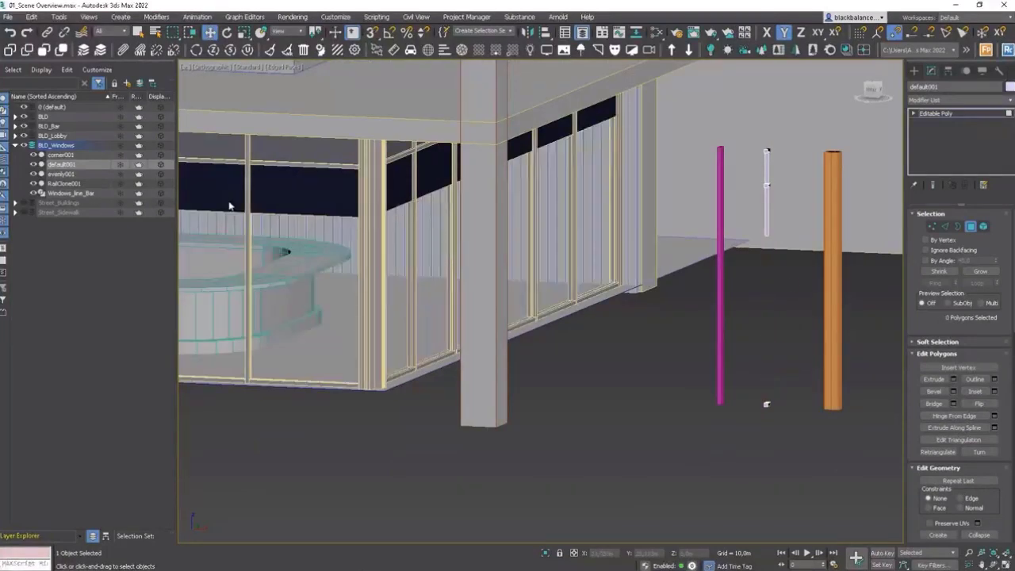
Step: Select the lower edges of default001's remaining pane and move them down along Z, vertex-snapped onto the bottom rail
key("2")
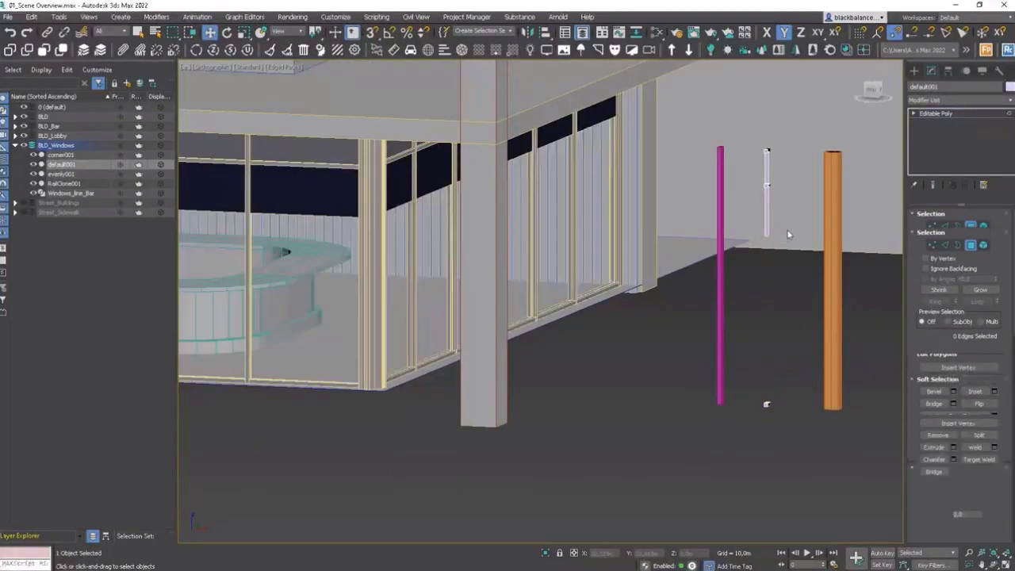
left_click(763, 205)
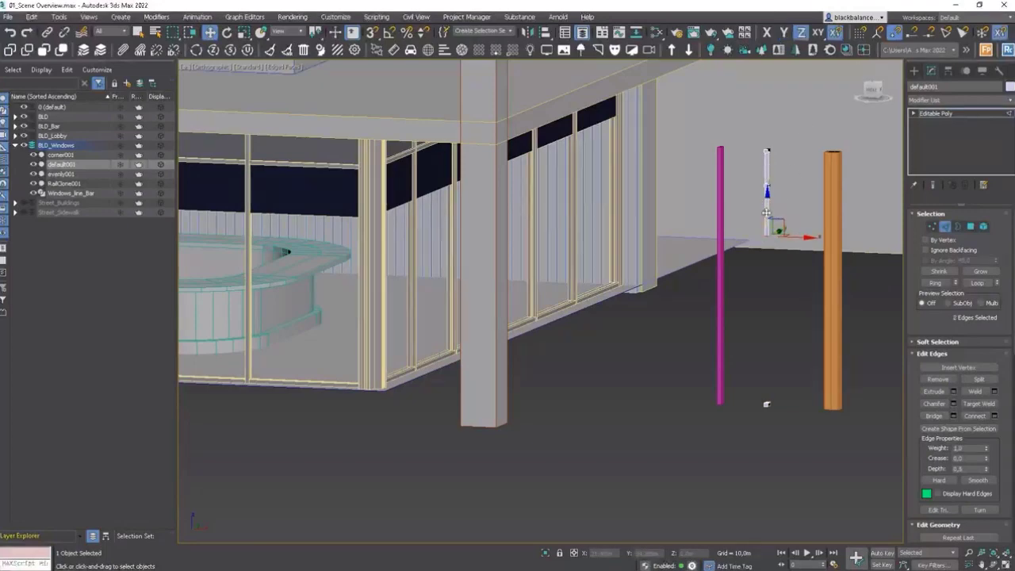
scroll(765, 371, "up", 6)
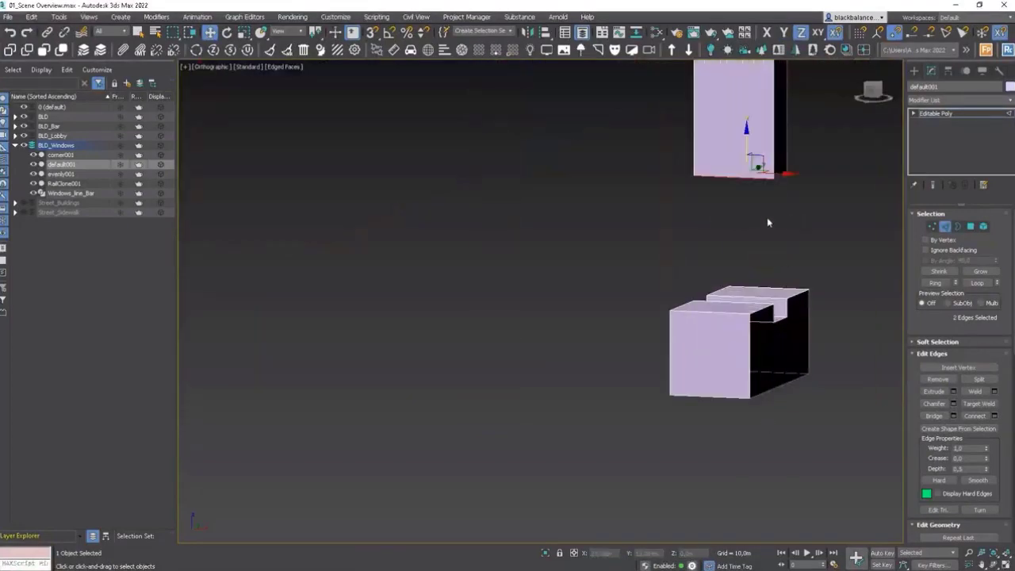
key("s")
left_click_drag(746, 149, 787, 316)
scroll(796, 316, "down", 6)
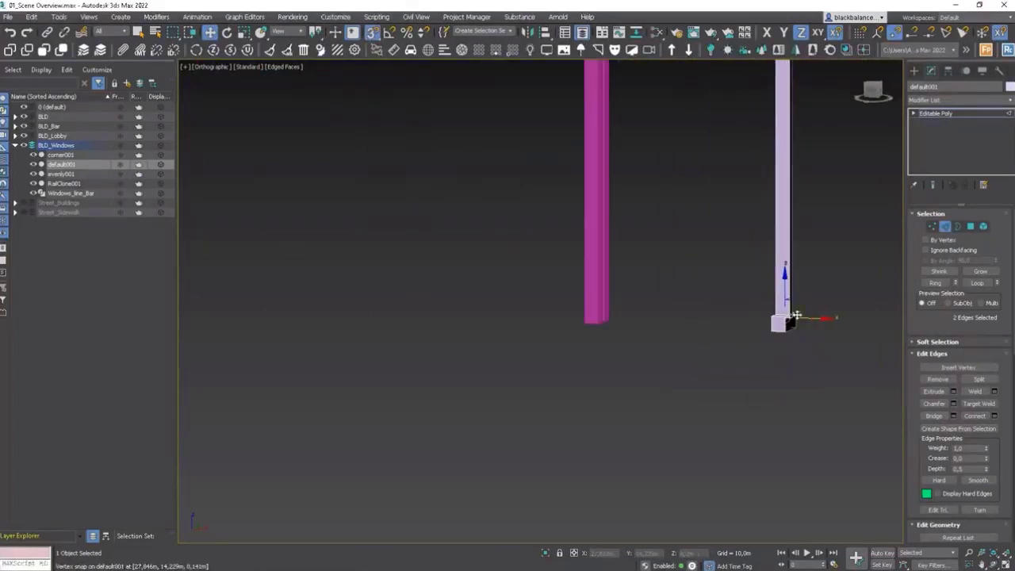
scroll(797, 316, "down", 7)
scroll(584, 298, "up", 6)
scroll(584, 297, "down", 3)
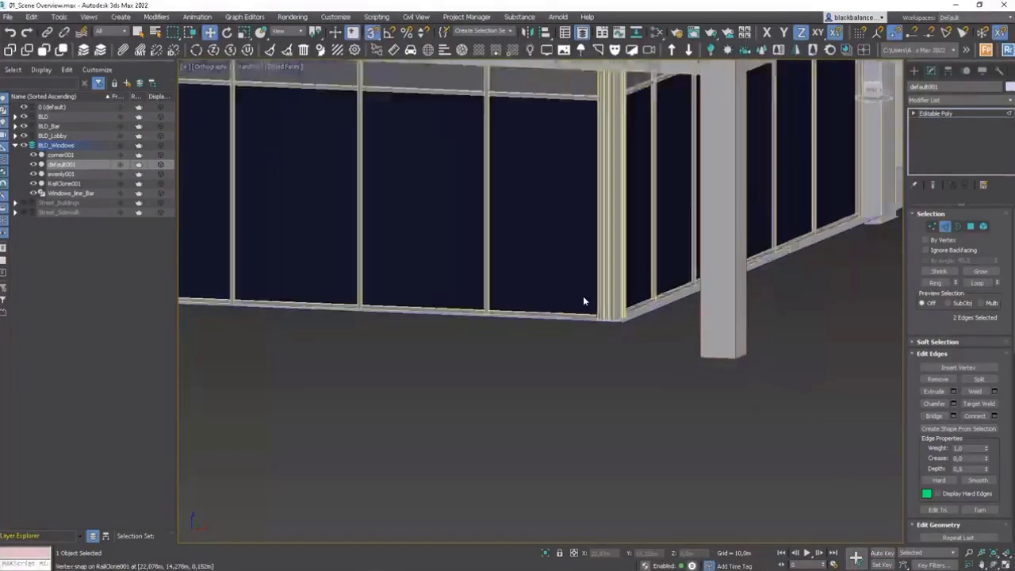
Step: In the front view, raise default001's top vertices along the vertical axis to snap to the underside of the slab above
key("f")
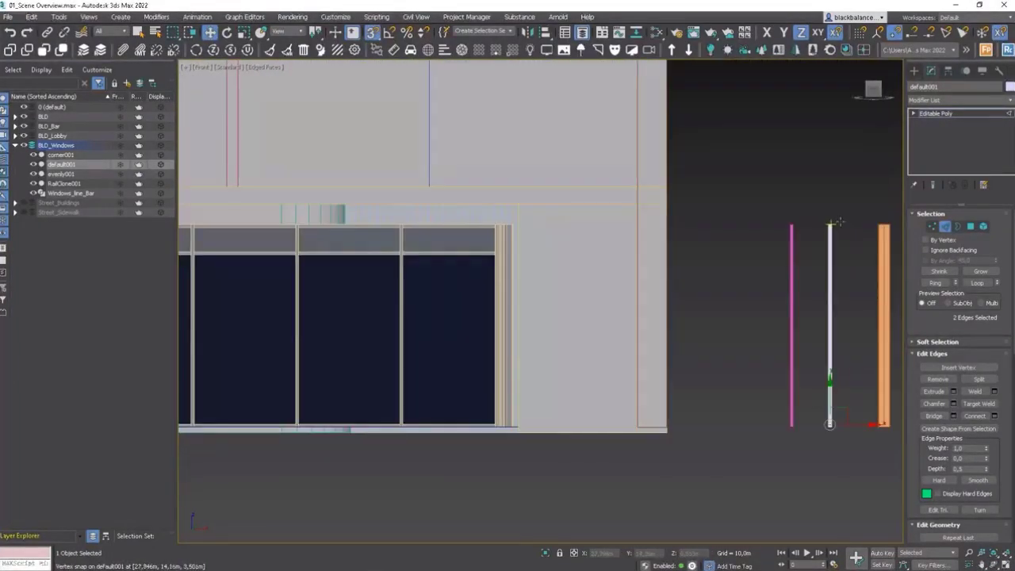
key("1")
left_click_drag(855, 207, 597, 184)
scroll(833, 223, "up", 6)
scroll(814, 228, "up", 6)
scroll(823, 178, "down", 8)
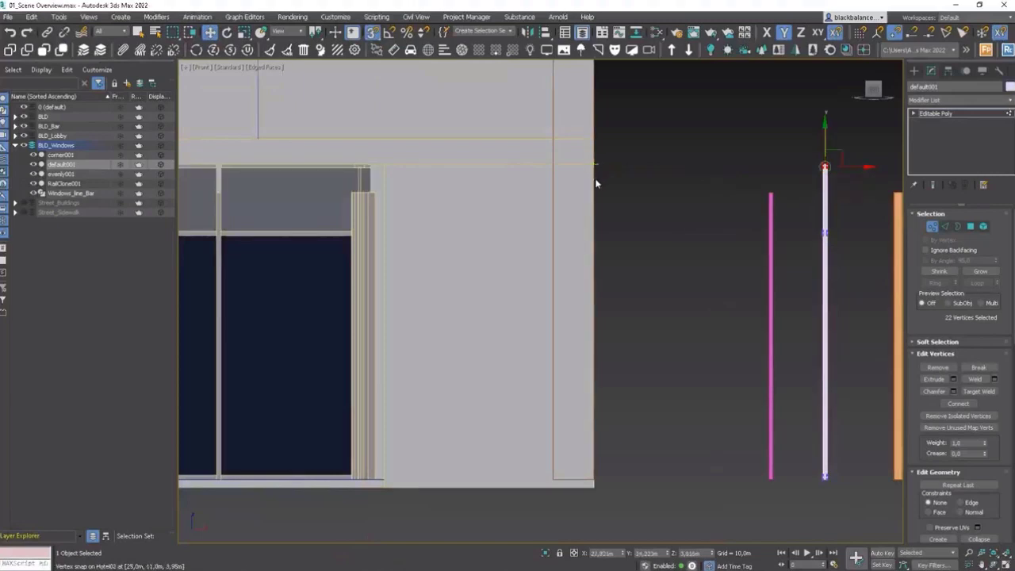
middle_click_drag(597, 184, 508, 185)
left_click(933, 227)
Step: Extend corner001 upward by snapping its top vertices to the underside of the slab
left_click(812, 209)
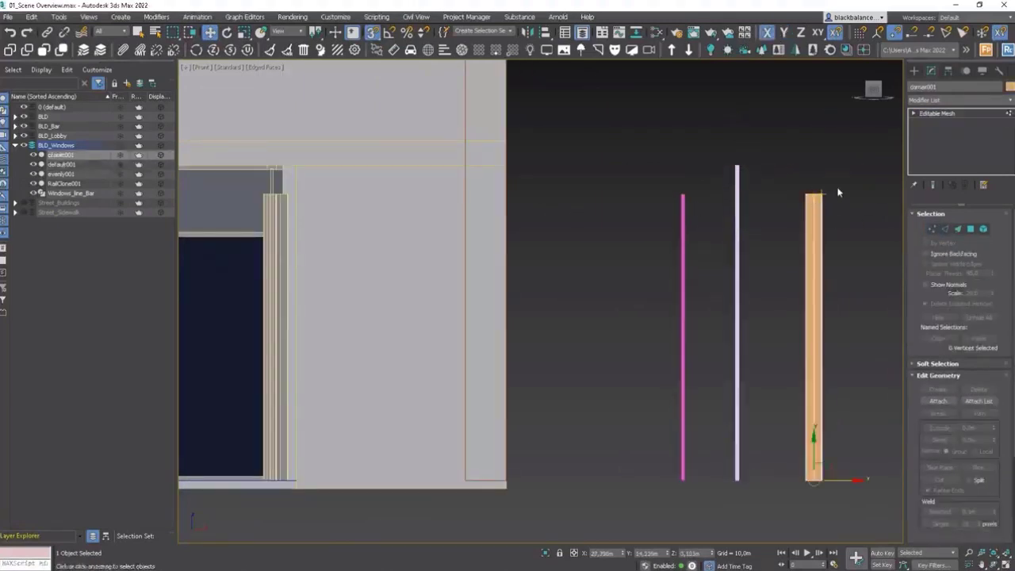
key("1")
scroll(817, 198, "up", 8)
left_click_drag(817, 224, 522, 129)
scroll(680, 169, "down", 6)
scroll(412, 158, "up", 3)
scroll(527, 197, "down", 4)
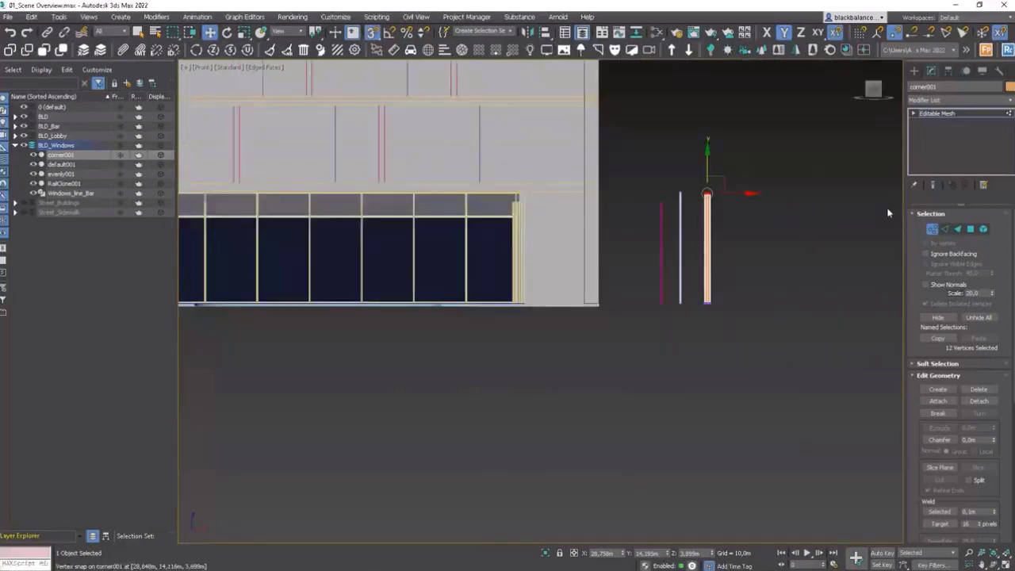
left_click(933, 229)
Step: Select evenly001 and raise its top vertices vertically to the height of the other two segments
left_click(803, 224)
scroll(608, 215, "up", 5)
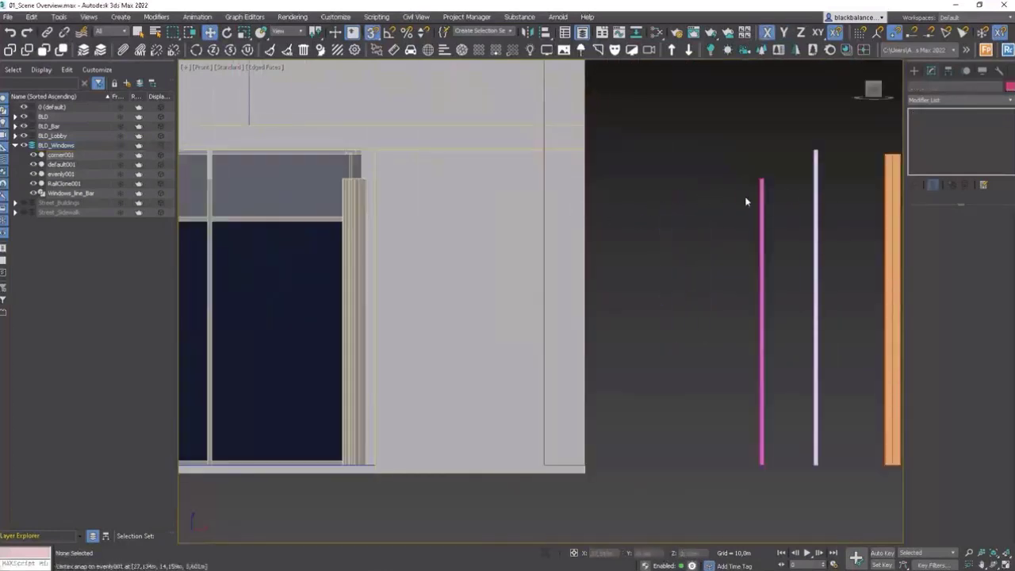
left_click(763, 184)
key("1")
mouse_move(792, 164)
left_mouse_down()
mouse_move(744, 189)
mouse_move(807, 142)
mouse_move(792, 152)
left_mouse_up()
scroll(646, 184, "down", 5)
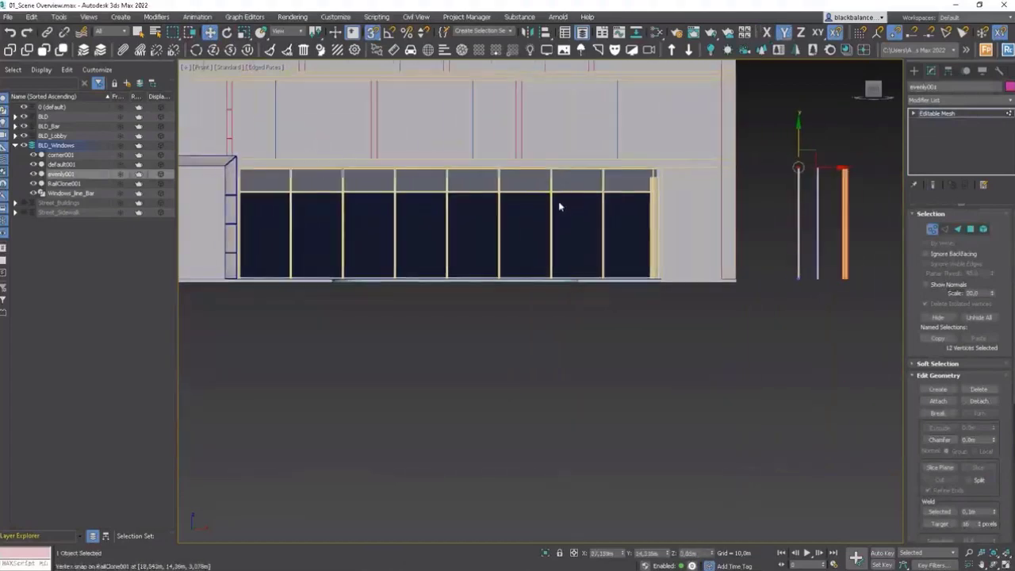
left_click(931, 231)
Step: Convert corner001 to an Editable Poly so the curtain wall's corner post takes its new height
middle_click_drag(873, 253, 841, 262, "alt")
scroll(872, 166, "up", 4)
left_click_drag(449, 218, 449, 218)
left_click(449, 218)
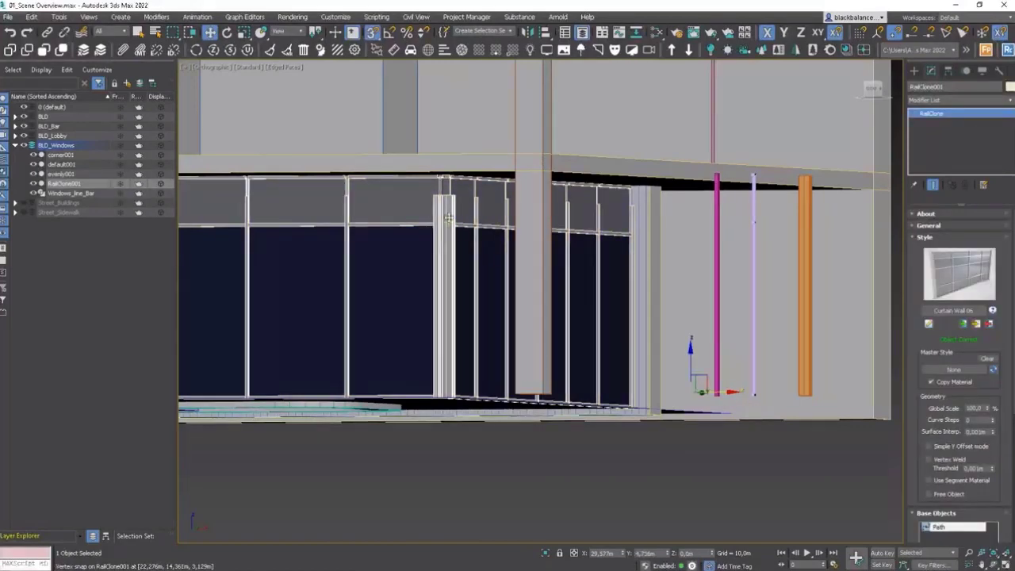
left_click(807, 214)
right_click(806, 213)
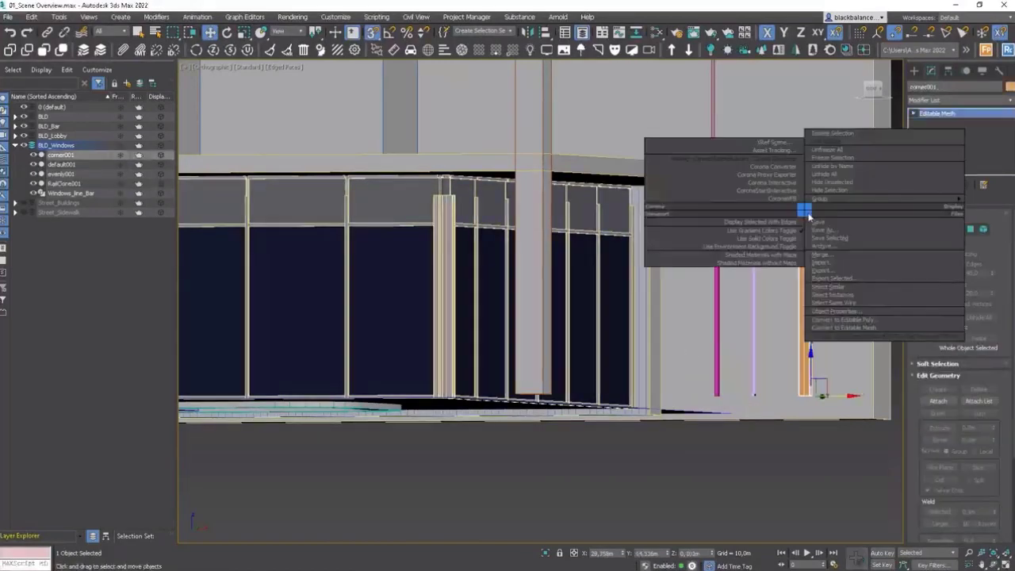
left_click(833, 320)
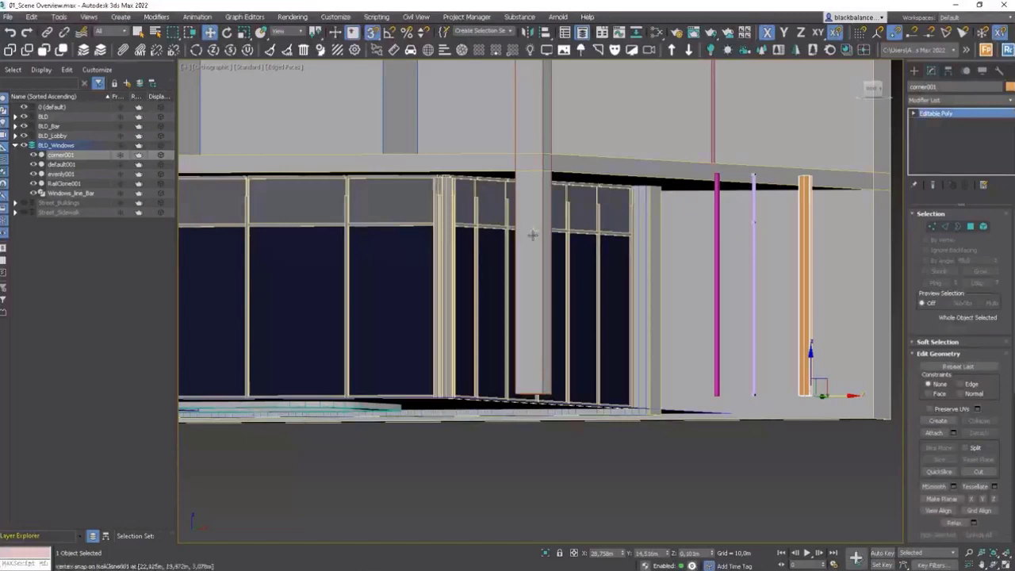
Step: Convert evenly001 to an Editable Poly so the mullions along the curtain wall take its new height
left_click_drag(470, 198, 648, 216)
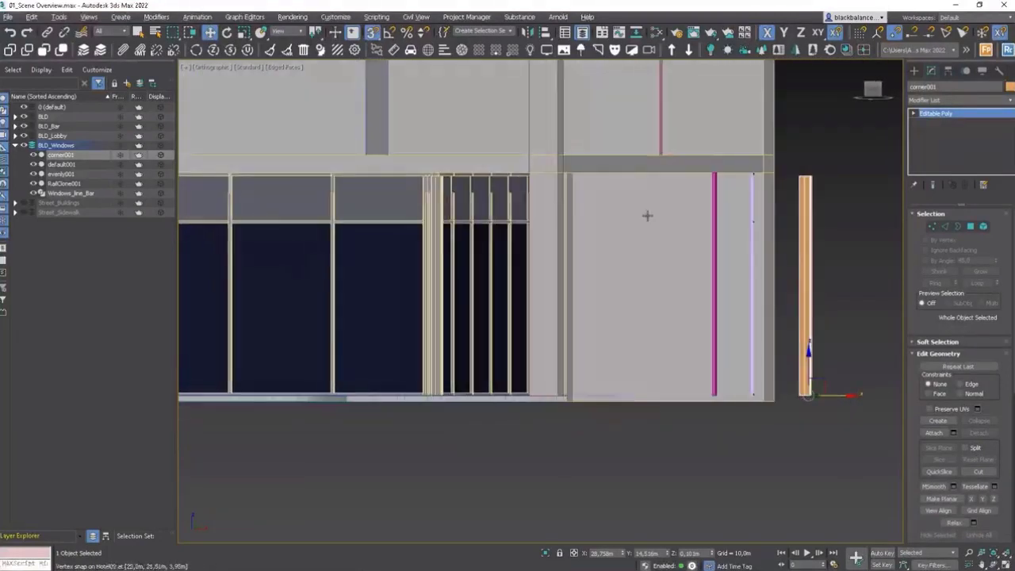
left_click(713, 207)
right_click(712, 207)
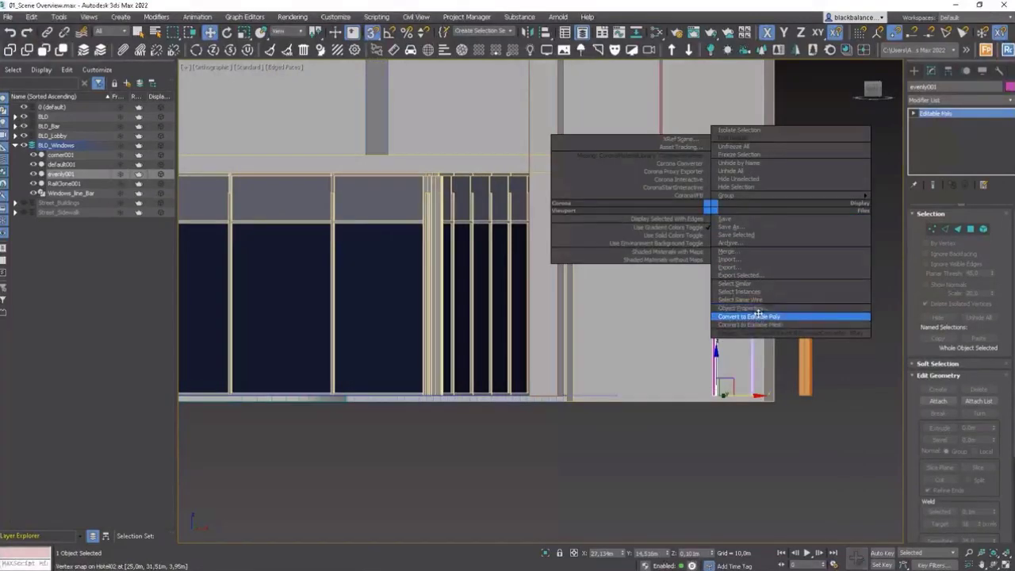
left_click(749, 316)
Step: Inspect the bar windows around the corner post, checking how the top and base meet the slabs in plain shading
middle_click_drag(749, 317, 722, 341, "alt")
scroll(426, 187, "up", 5)
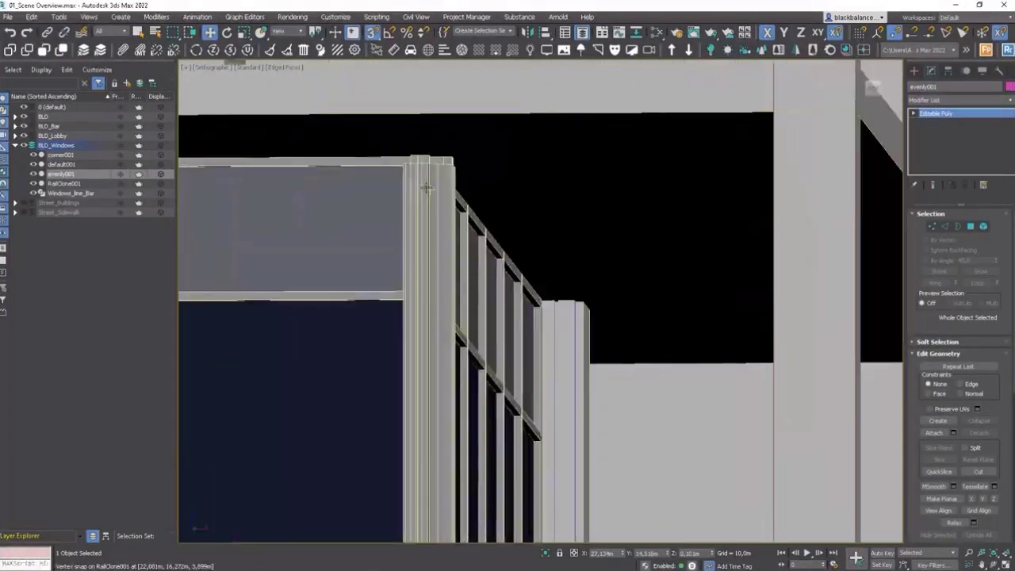
scroll(427, 188, "down", 6)
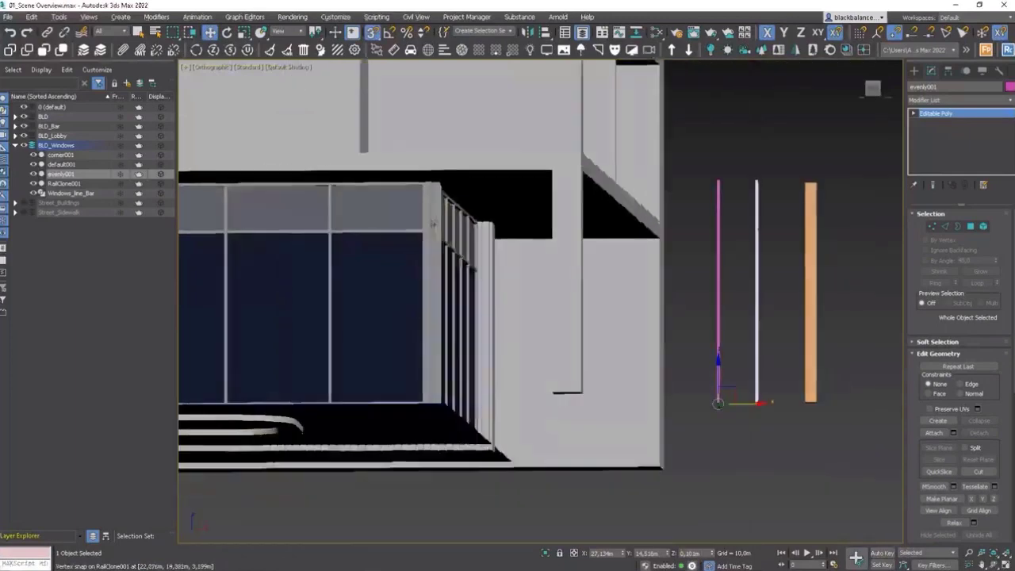
middle_click_drag(421, 236, 372, 246, "alt")
scroll(594, 254, "up", 3)
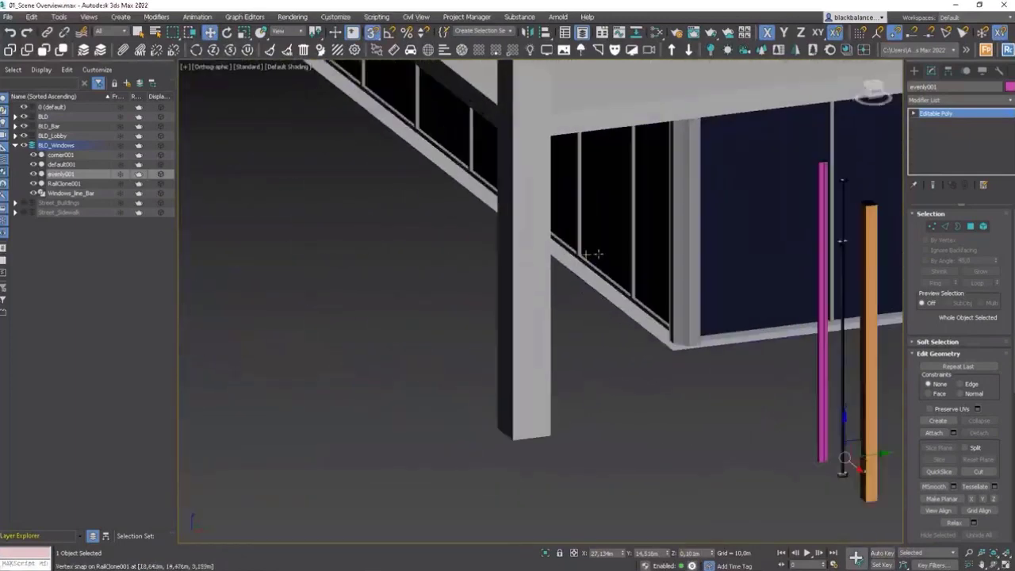
scroll(735, 340, "up", 5)
middle_click_drag(735, 340, 673, 339)
scroll(674, 340, "down", 6)
middle_click_drag(667, 292, 773, 289, "alt")
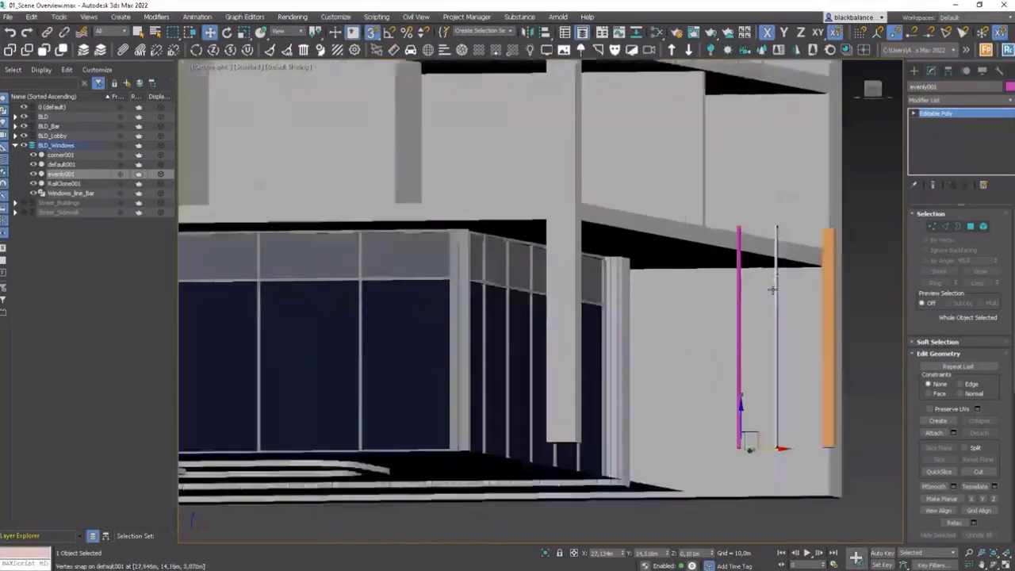
Step: Select the crossbar-height vertices of default001 and move them vertically down towards the segment's base
scroll(773, 290, "up", 3)
left_click(780, 260)
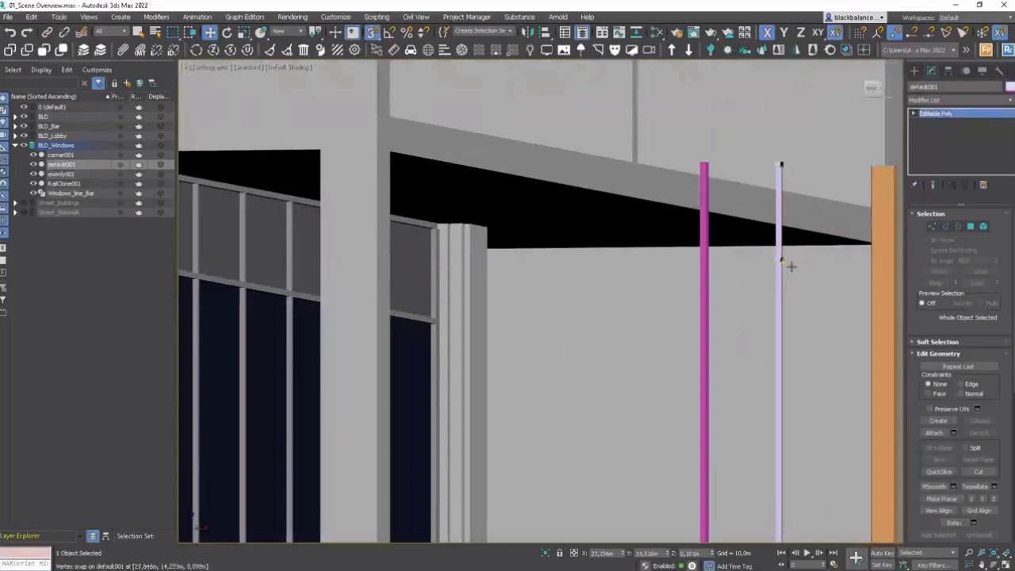
left_click(931, 227)
left_click_drag(815, 243, 745, 278)
scroll(771, 268, "down", 3)
middle_click_drag(772, 265, 802, 227)
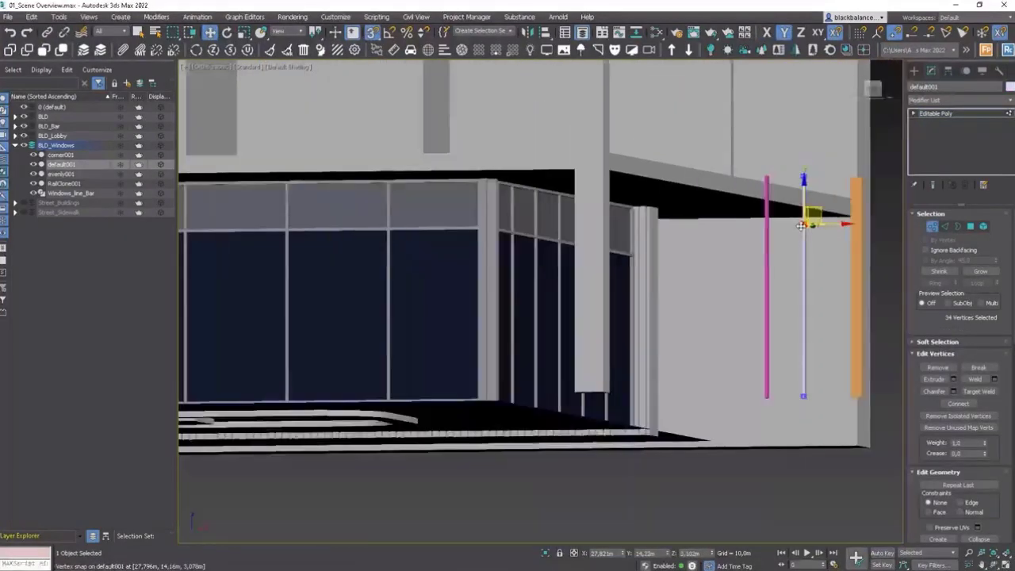
middle_click_drag(712, 251, 708, 256, "alt")
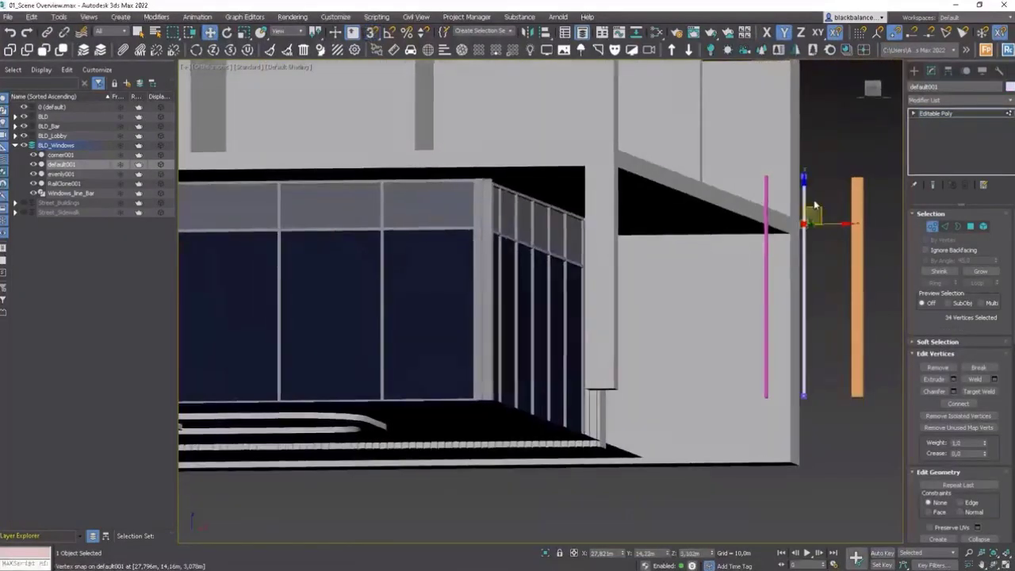
left_click_drag(804, 197, 809, 367)
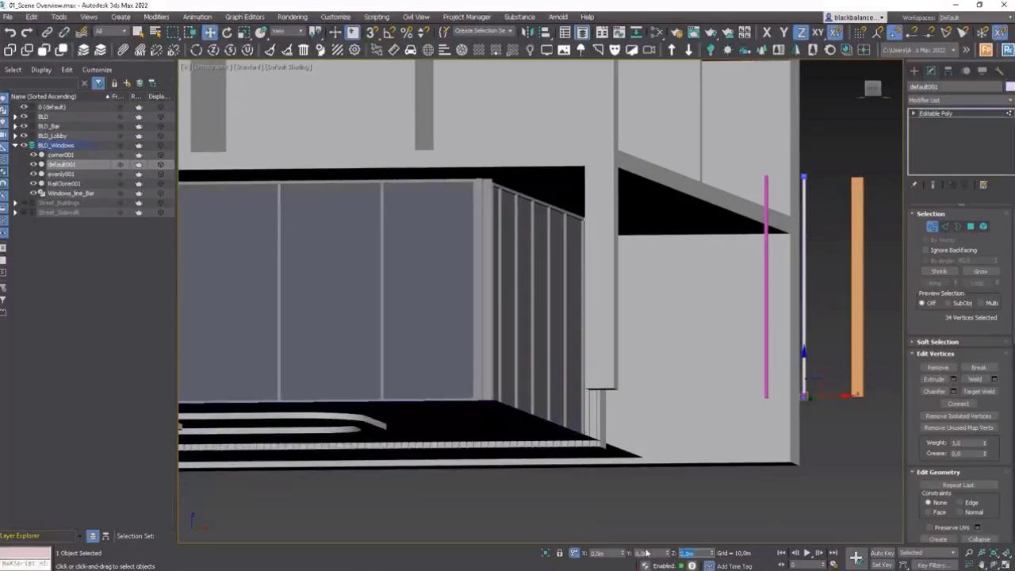
Step: Reposition default001's selected vertices with relative Z offsets so the curtain wall's crossbar sits slightly below its original height, and finish vertex editing
type("3")
key("Return")
type("3")
key("Return")
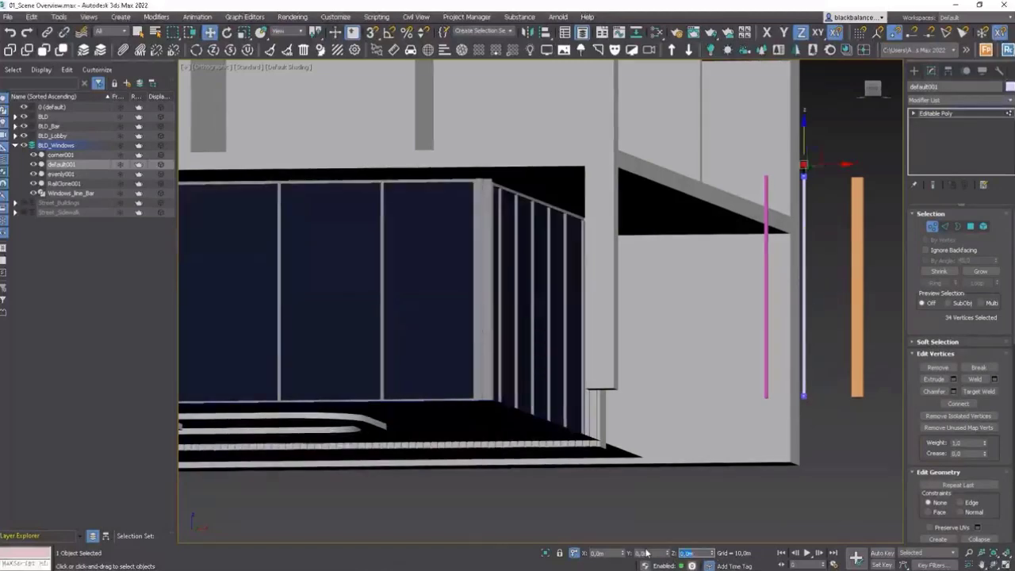
type("-1,5")
key("Return")
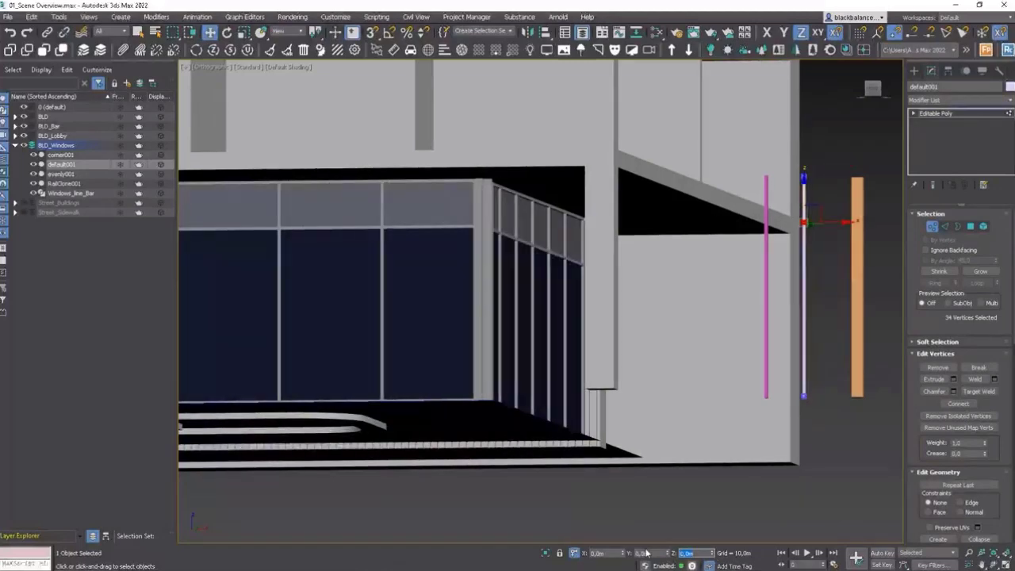
type("-0,5")
key("Return")
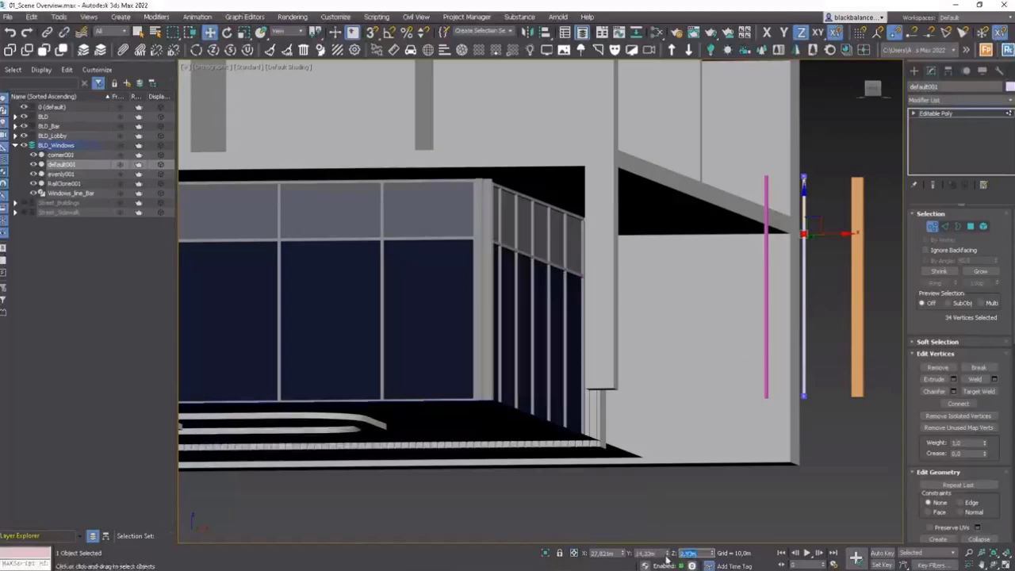
left_click(937, 229)
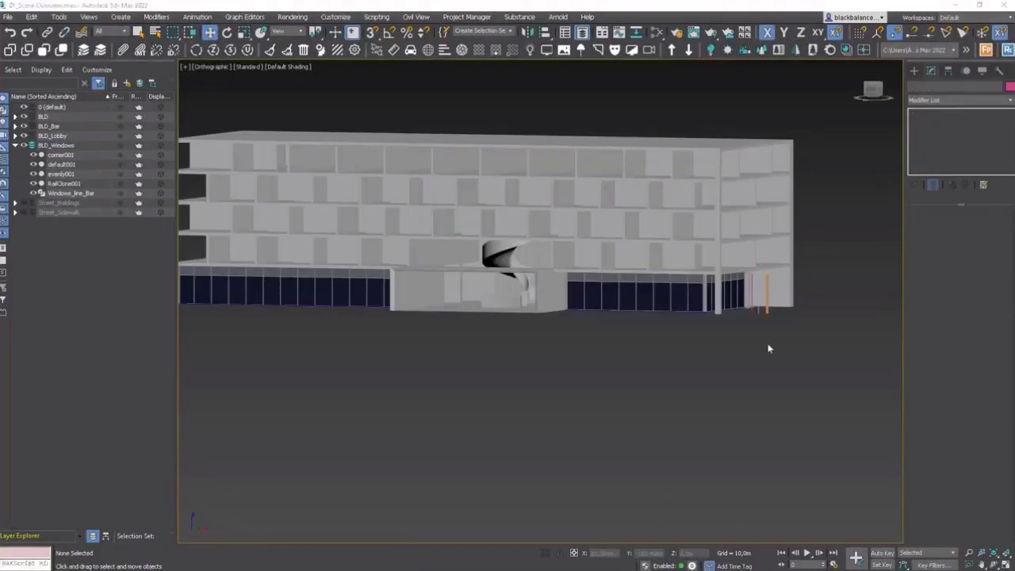
Step: Put corner001, default001 and evenly001 on a new layer and name it BLD_RailClone_HIDE
middle_click_drag(768, 347, 774, 305, "alt")
left_click(741, 310)
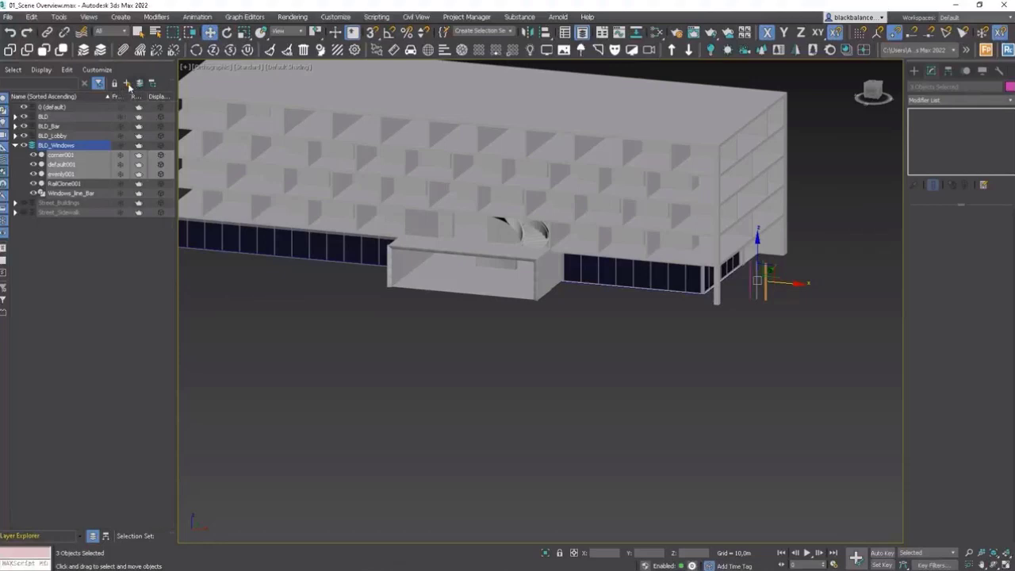
left_click(138, 84)
right_click(57, 180)
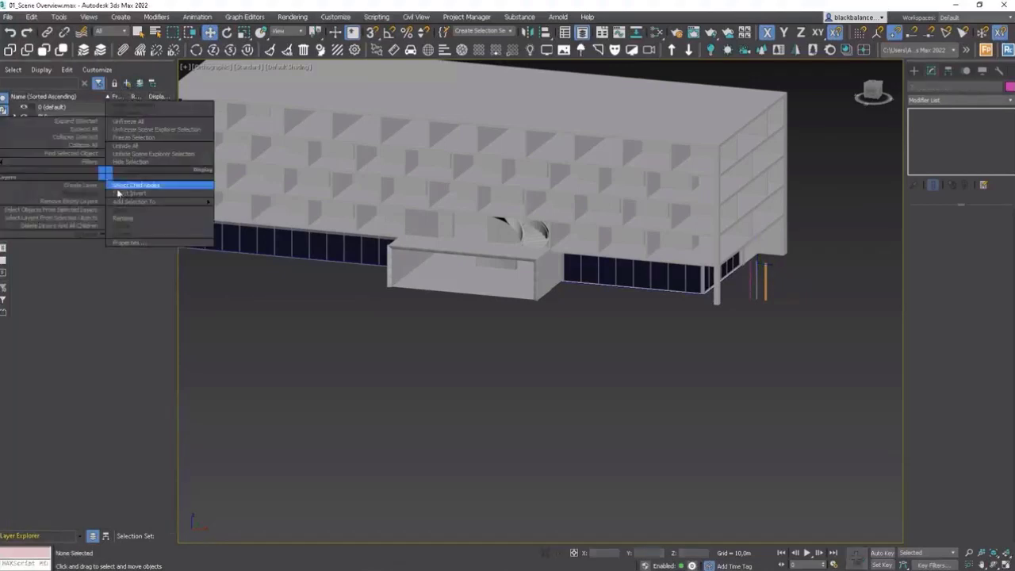
left_click(117, 220)
type("BLD")
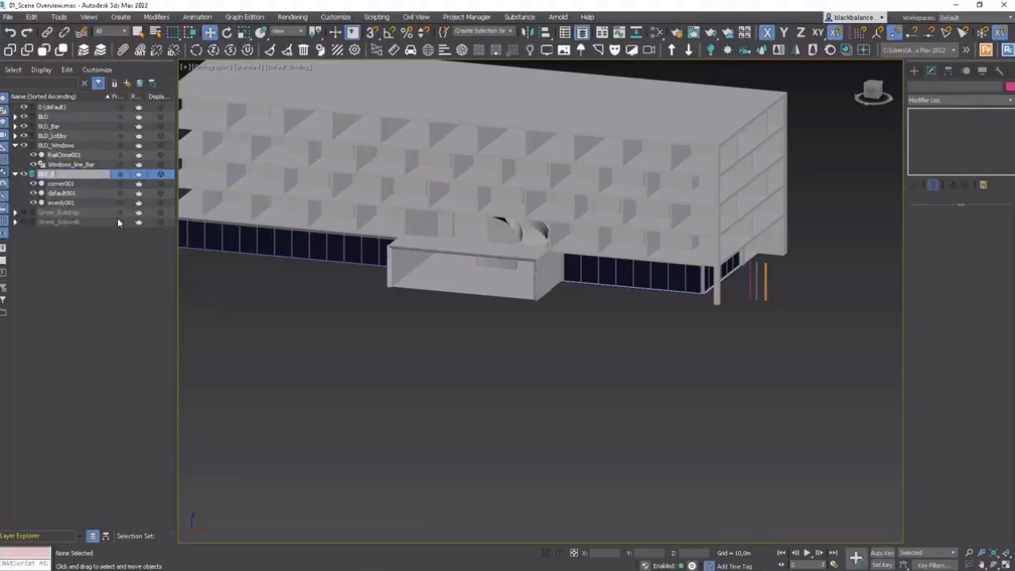
type("_RailClon")
type("lone")
type("_Hid")
left_click(107, 262)
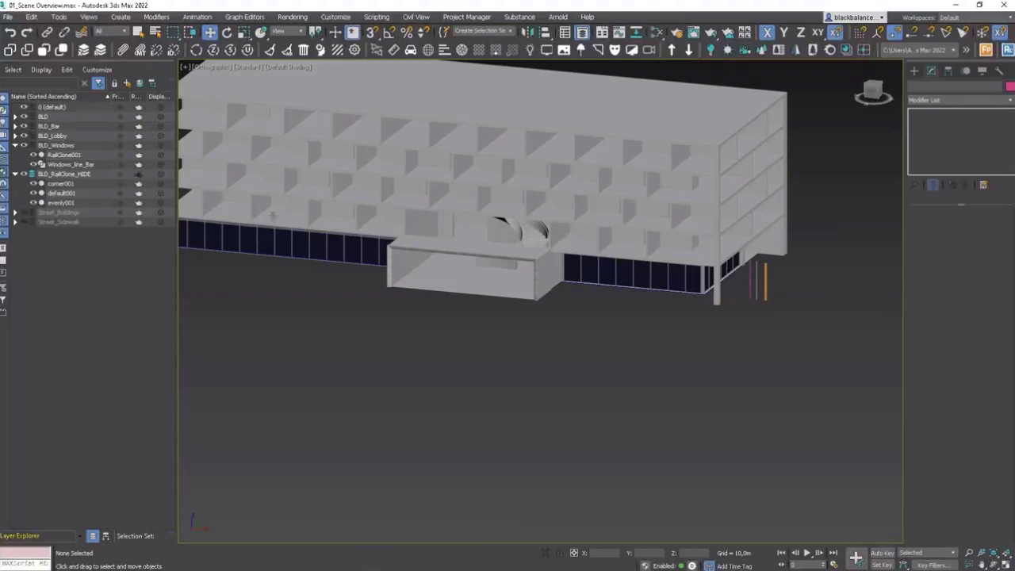
Step: Start a Corona interactive render and assign a CoronaSky map as the scene's environment
right_click(791, 272)
left_click(762, 246)
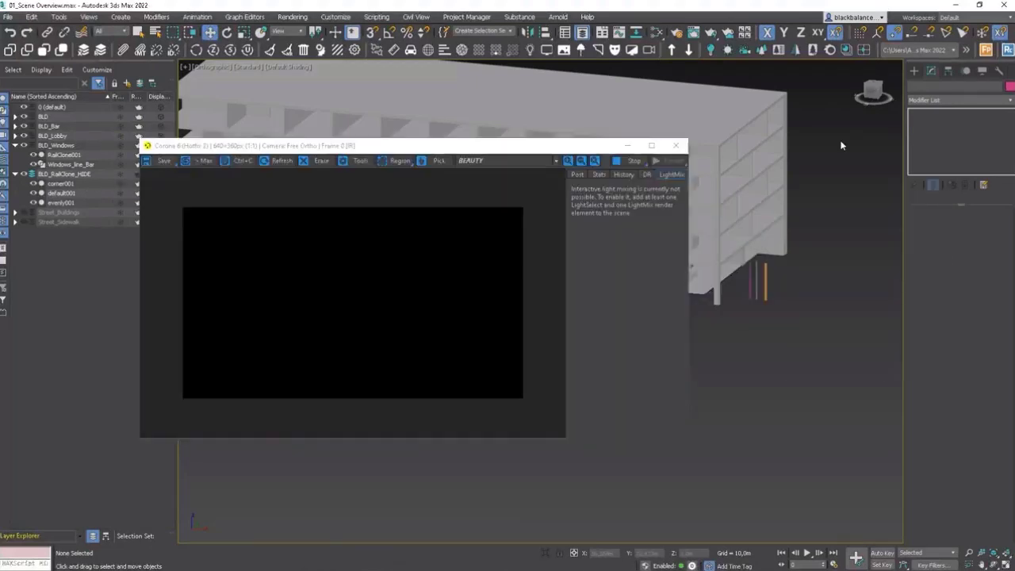
left_click(302, 185)
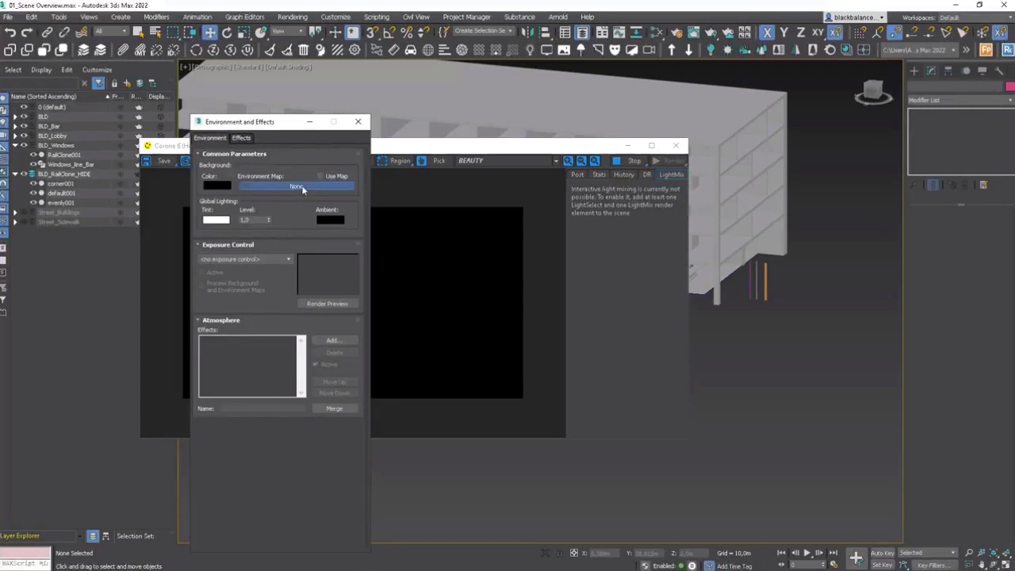
left_click(404, 141)
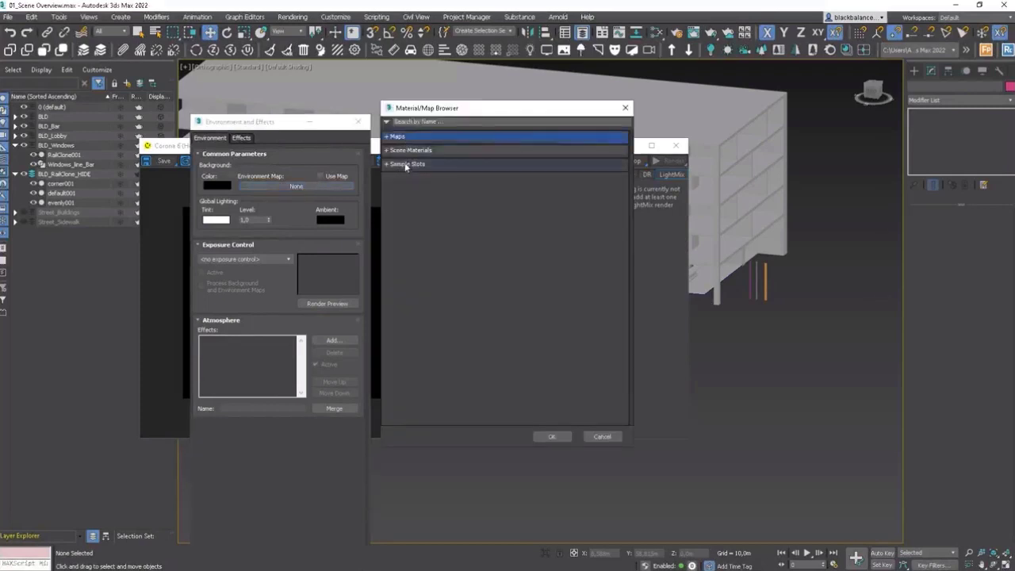
left_click(401, 141)
left_click(407, 149)
left_click(407, 161)
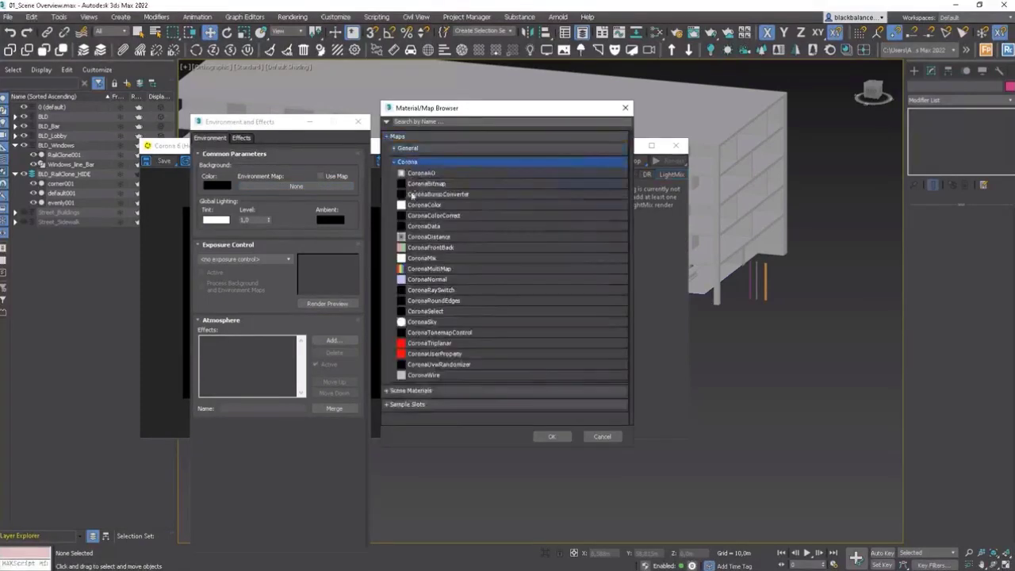
double_click(420, 322)
left_click(358, 121)
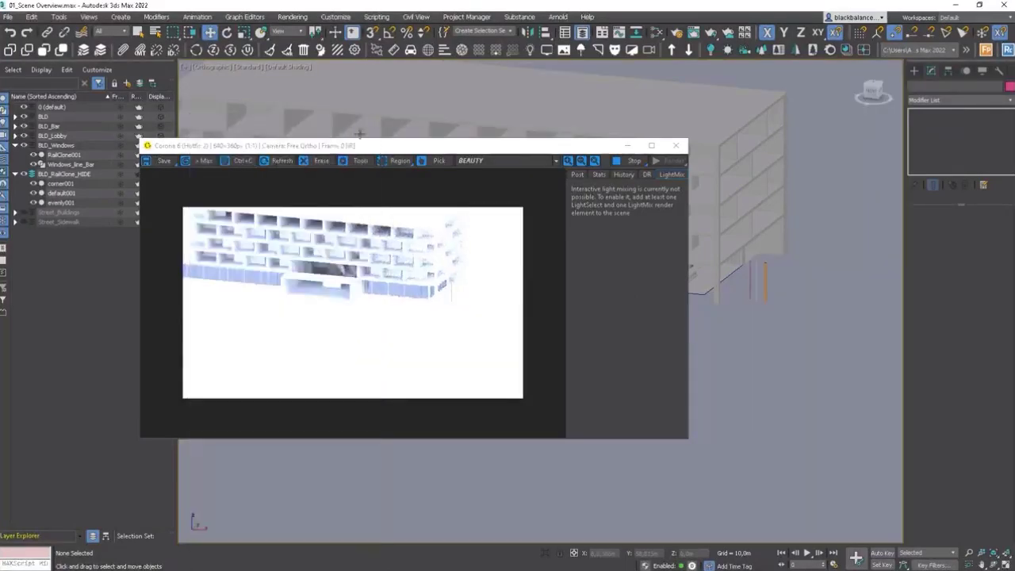
Step: Set the render's tone mapping to exposure -2 EV and highlight compression 10
left_click(578, 174)
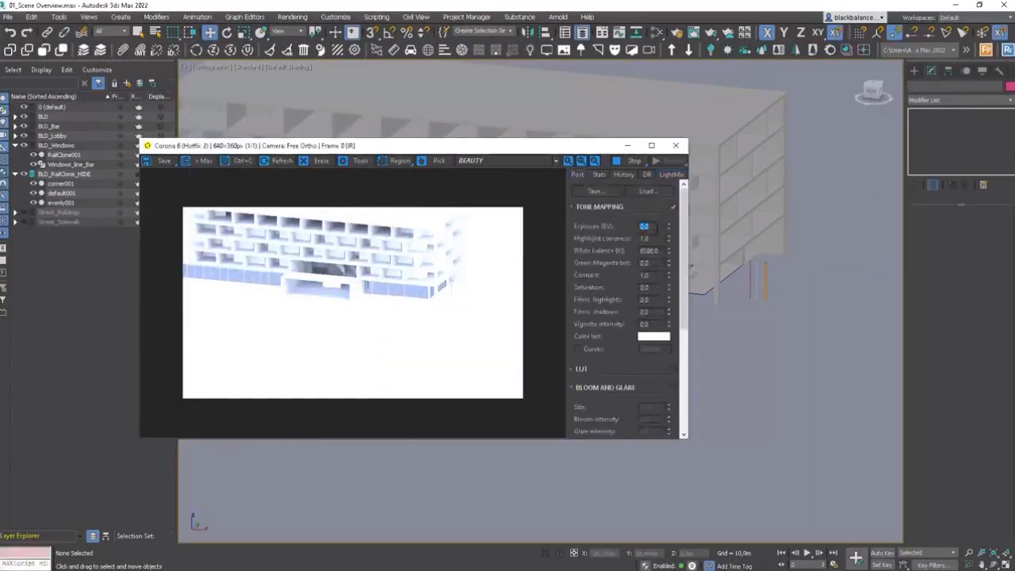
key("Tab")
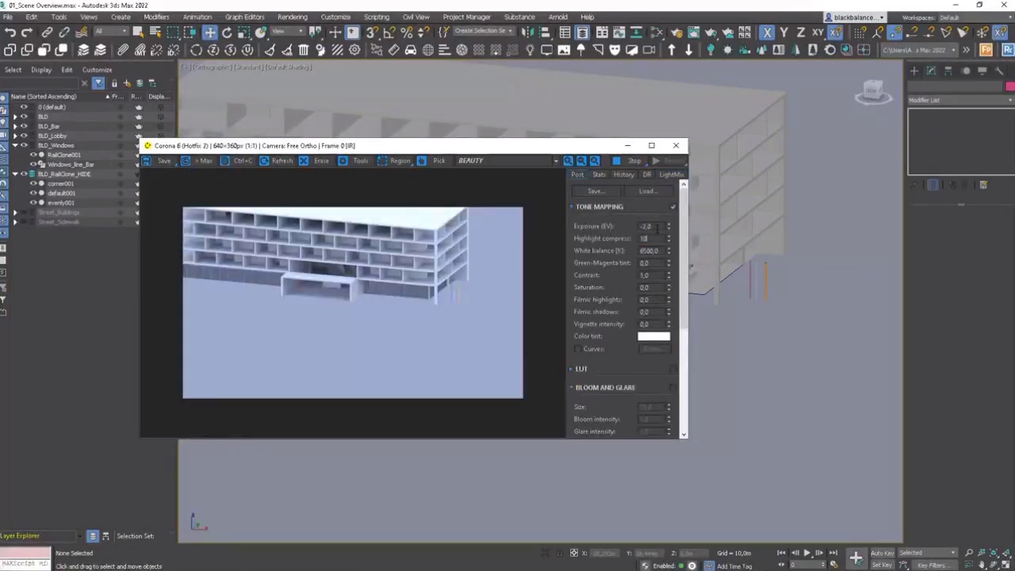
type("10")
key("Return")
Step: Select the three extracted segments and turn off rendering for corner001, default001 and evenly001 on the BLD_RailClone_HIDE layer
left_click_drag(427, 149, 450, 172)
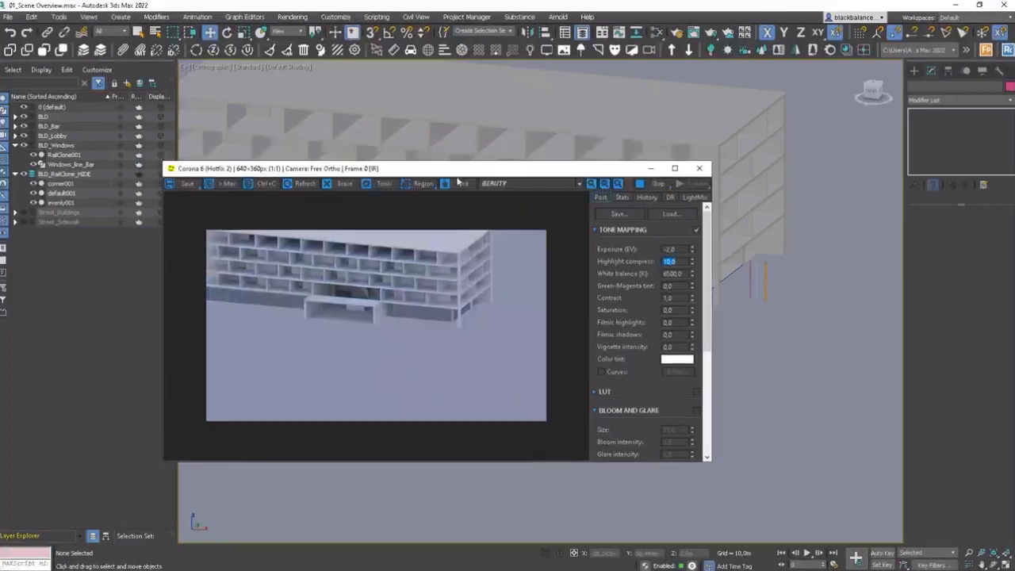
scroll(745, 279, "up", 5)
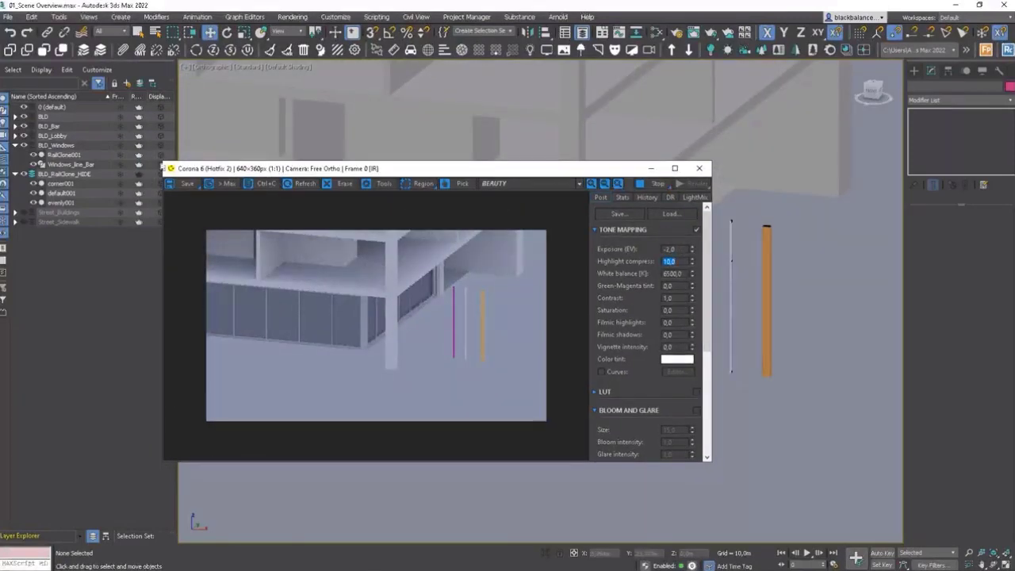
left_click(733, 317)
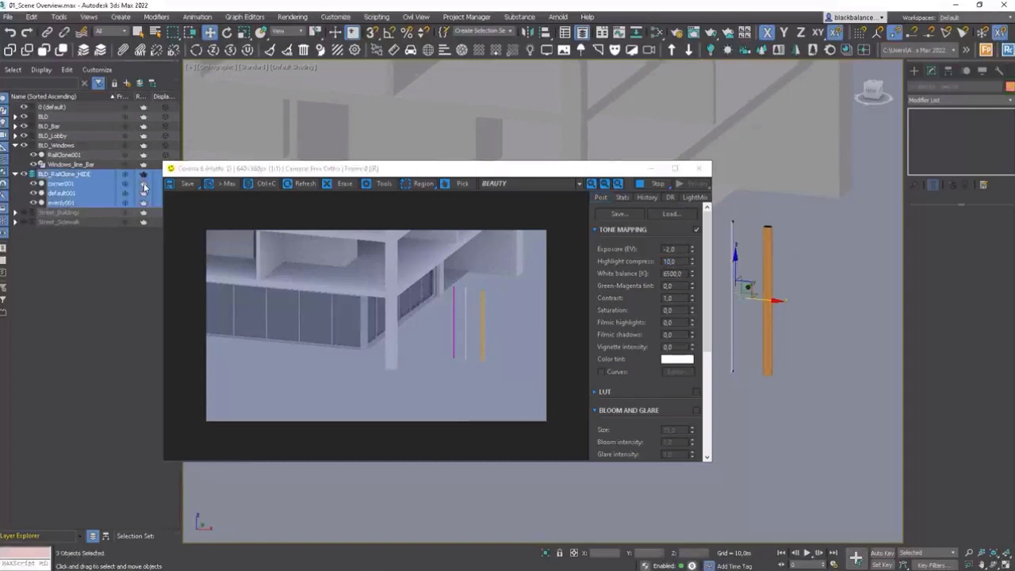
left_click(143, 185)
left_click(143, 185)
left_click(143, 196)
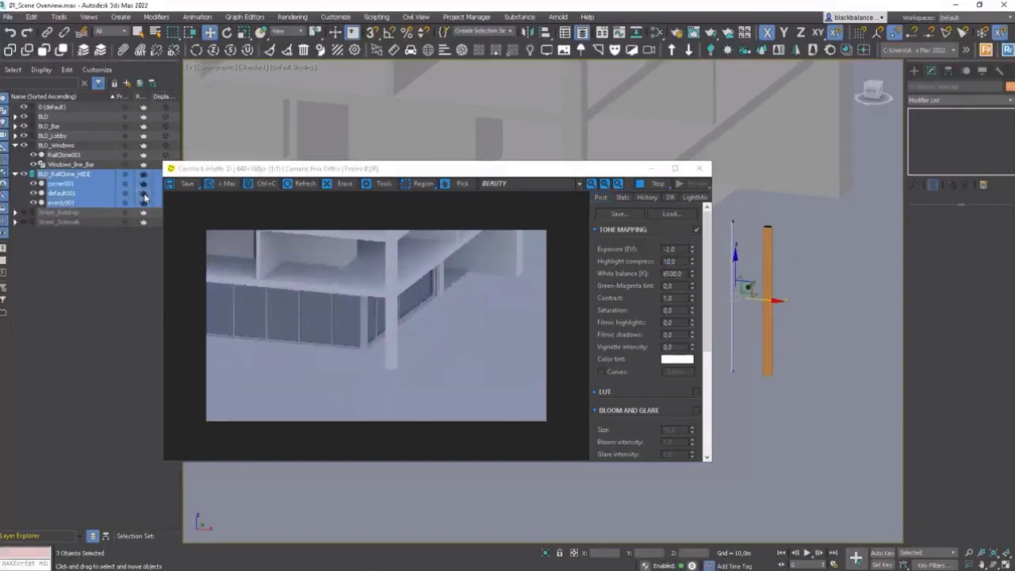
left_click(127, 243)
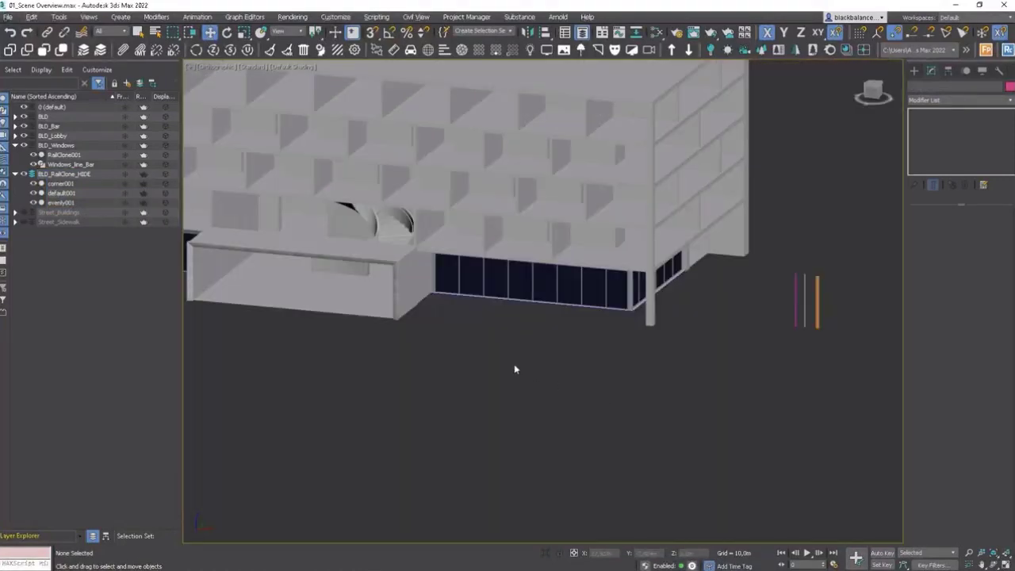
Step: Examine the facade around the lobby entrance and how the bar windows run along the ground floor
middle_click_drag(516, 369, 555, 406)
middle_click_drag(555, 406, 607, 398, "alt")
scroll(470, 353, "up", 4)
middle_click_drag(470, 353, 523, 363)
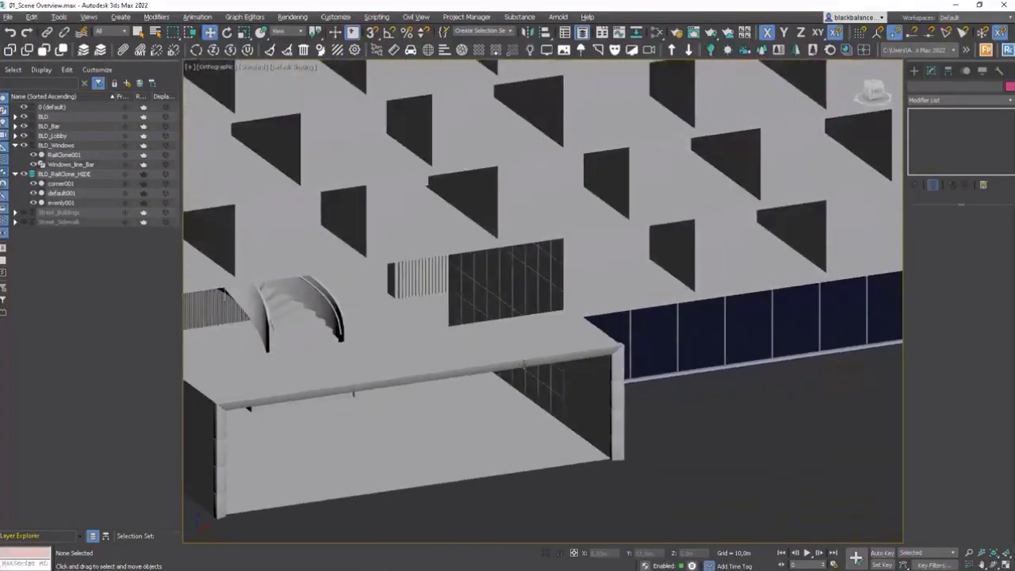
left_click(589, 386)
left_click(705, 397)
scroll(702, 381, "down", 6)
Step: Draw a straight line with vertex snapping along the base of the front bar windows, from their far end to the corner post
left_click(915, 70)
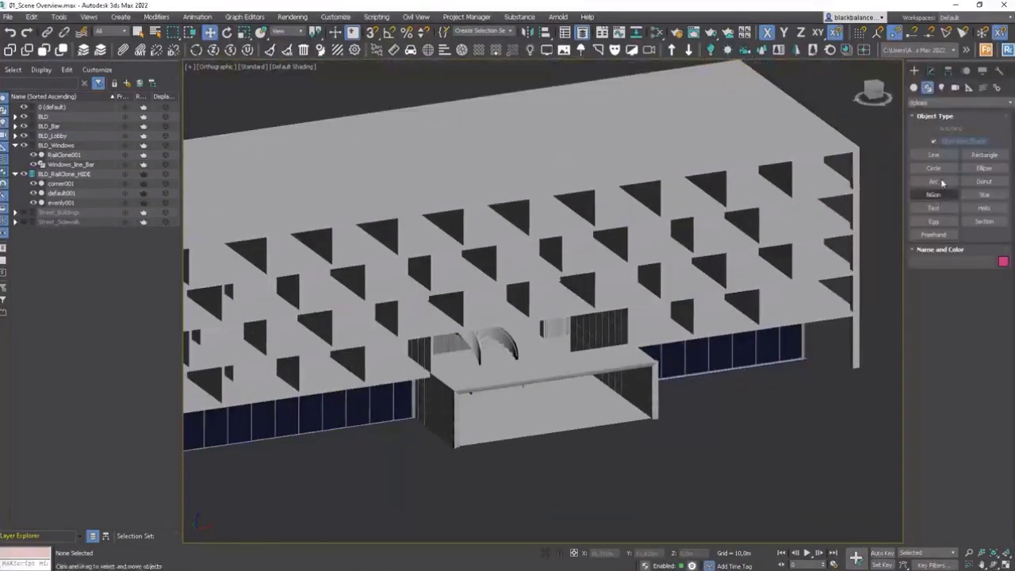
left_click(934, 155)
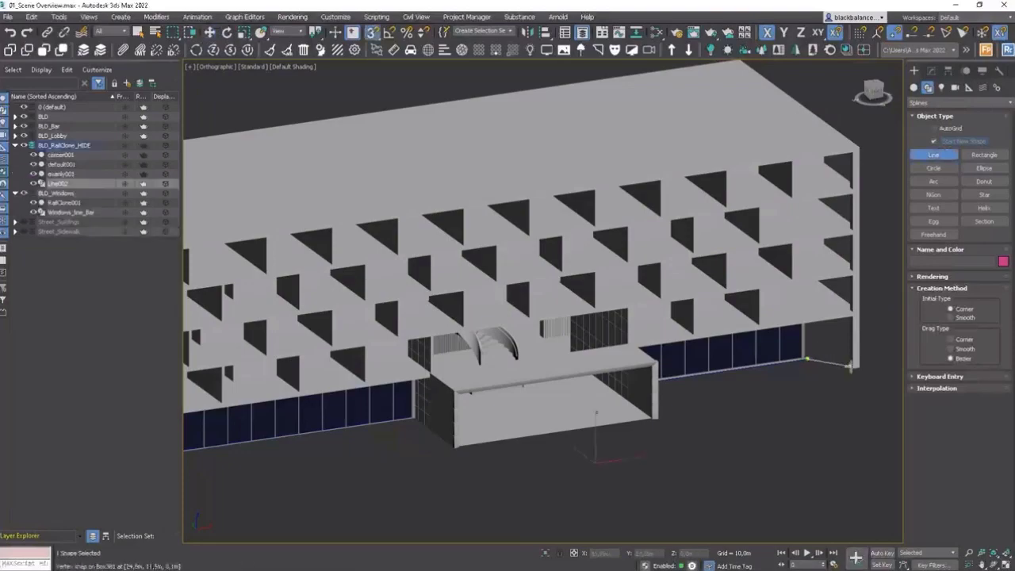
scroll(808, 363, "down", 5)
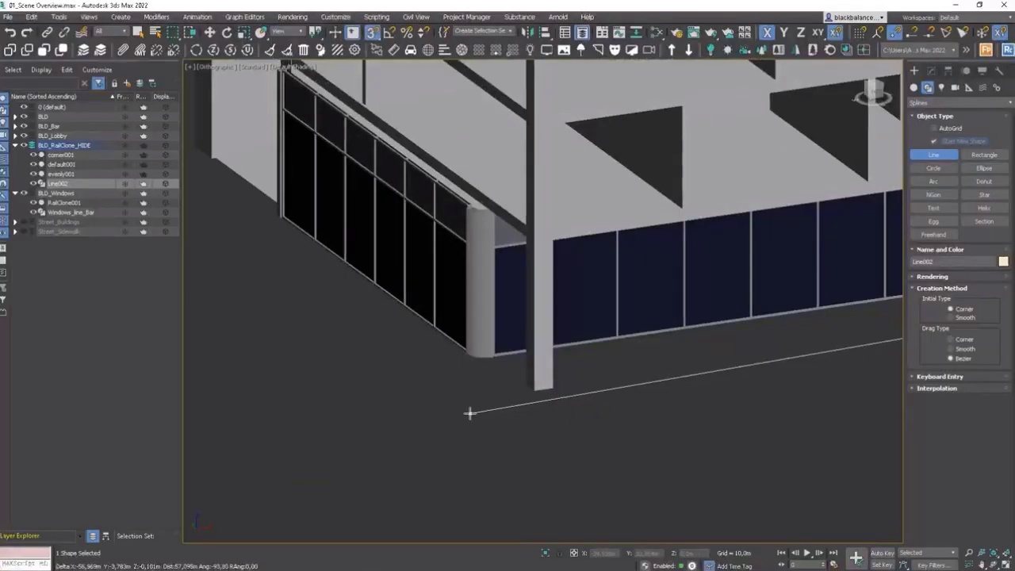
scroll(468, 412, "up", 5)
key("F3")
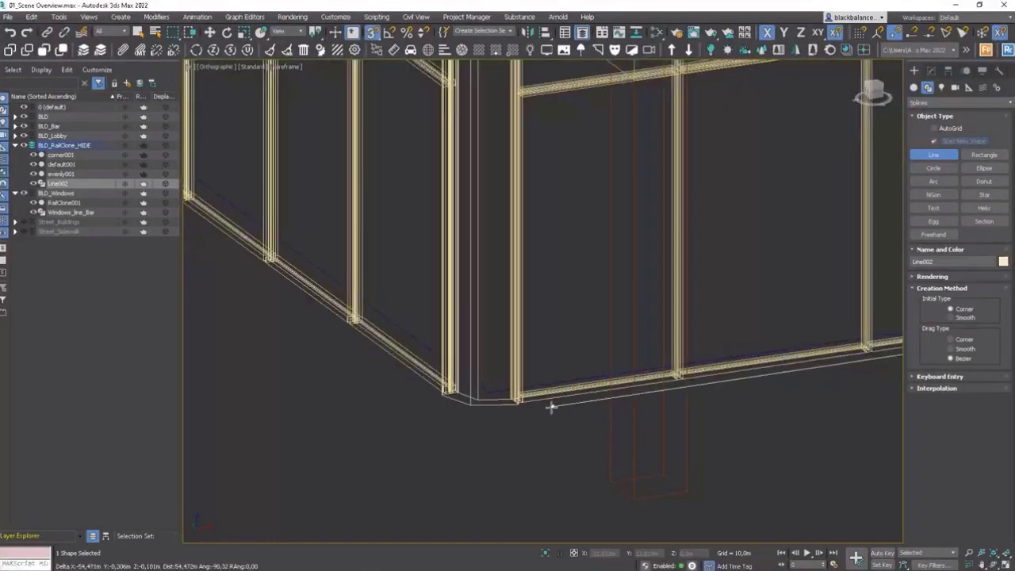
left_click(489, 392)
Step: Select the Windows_line_Bar spline and reverse its direction to flip the side on which the curtain wall is built
scroll(461, 404, "down", 5)
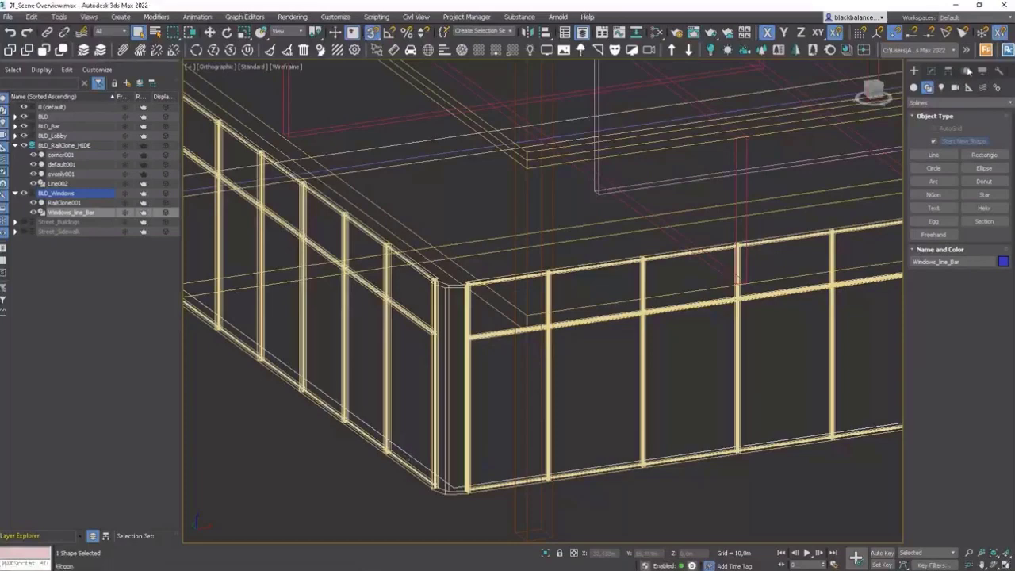
left_click(939, 73)
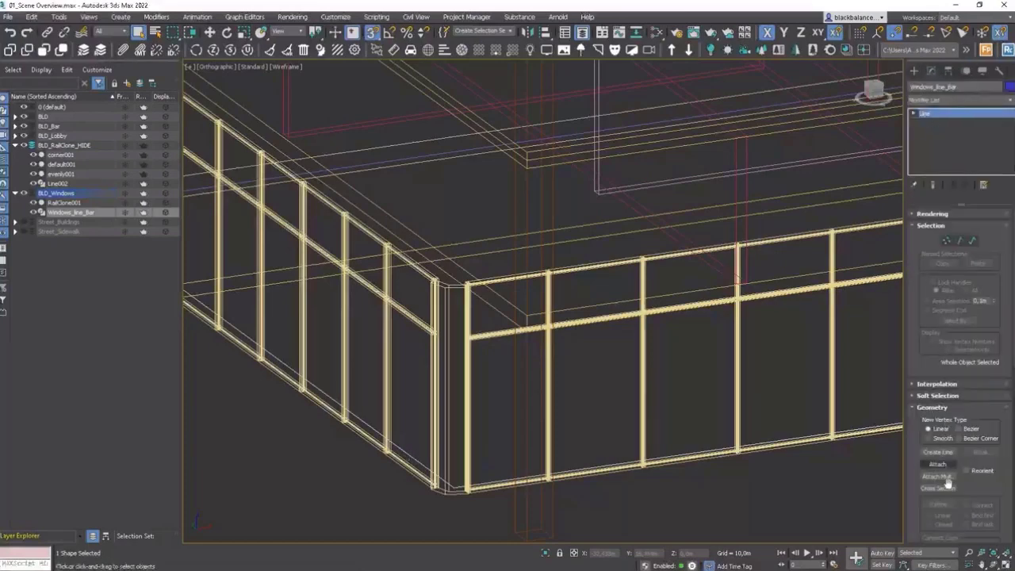
scroll(979, 476, "down", 5)
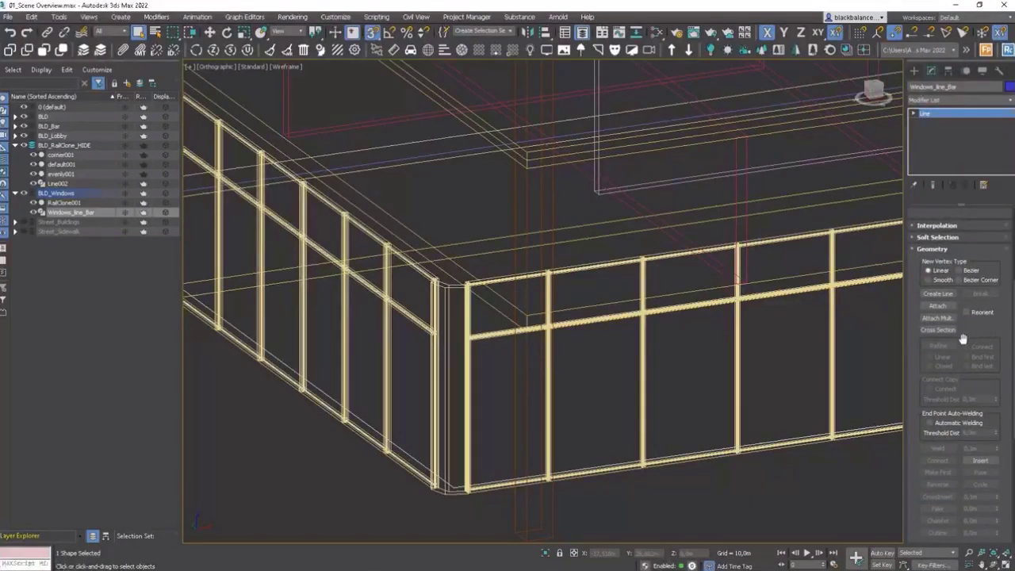
scroll(964, 208, "up", 3)
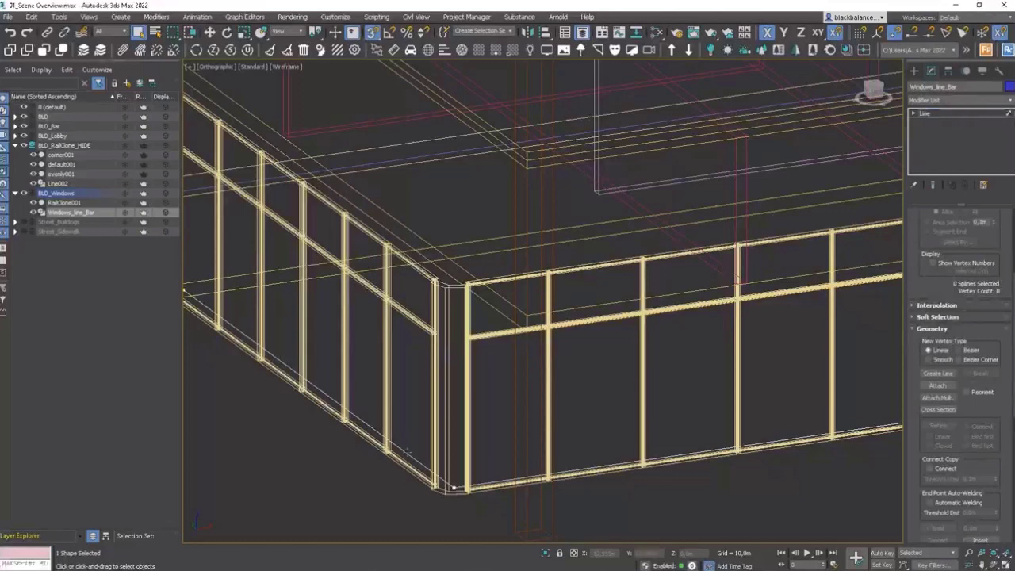
scroll(966, 344, "down", 4)
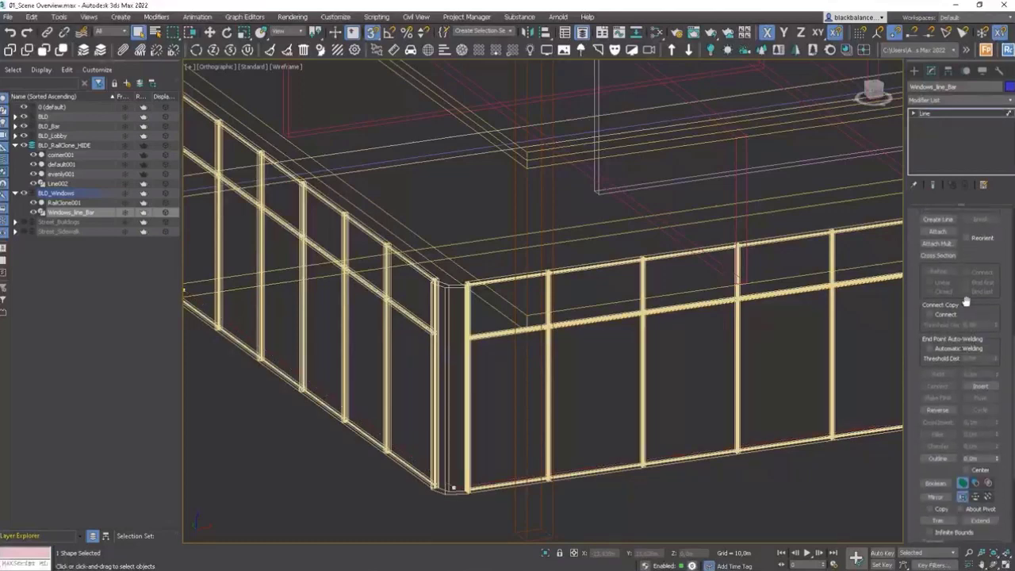
left_click(937, 410)
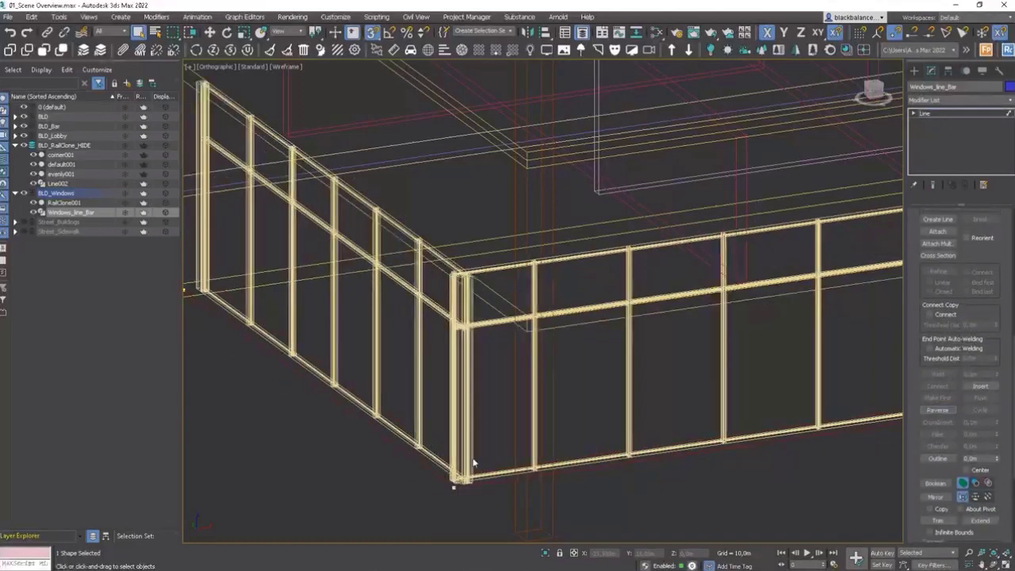
Step: Finish editing the Windows_line_Bar spline and select the Line002 spline that crosses the lobby entrance
left_click(944, 117)
key("F3")
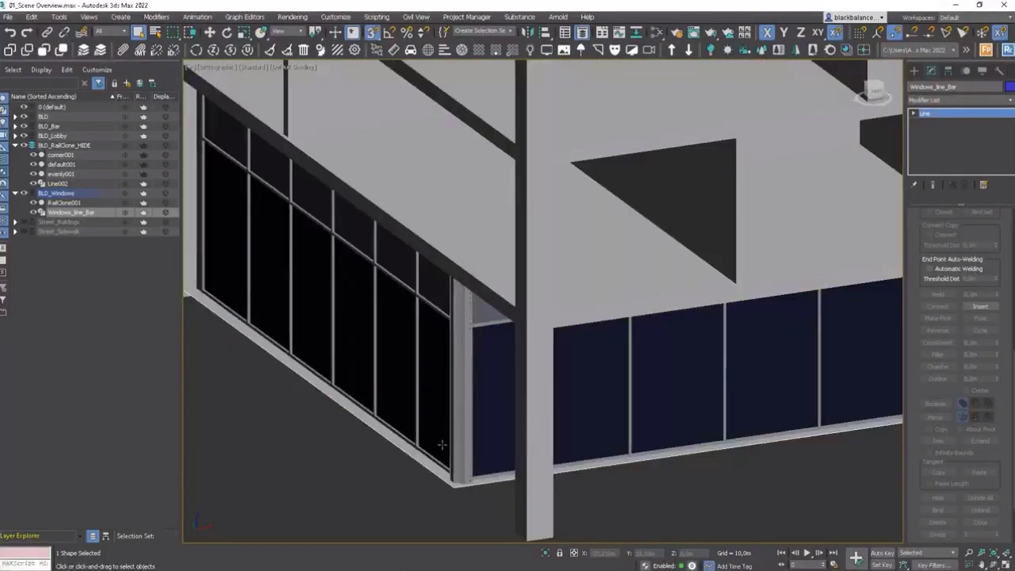
scroll(449, 429, "down", 2)
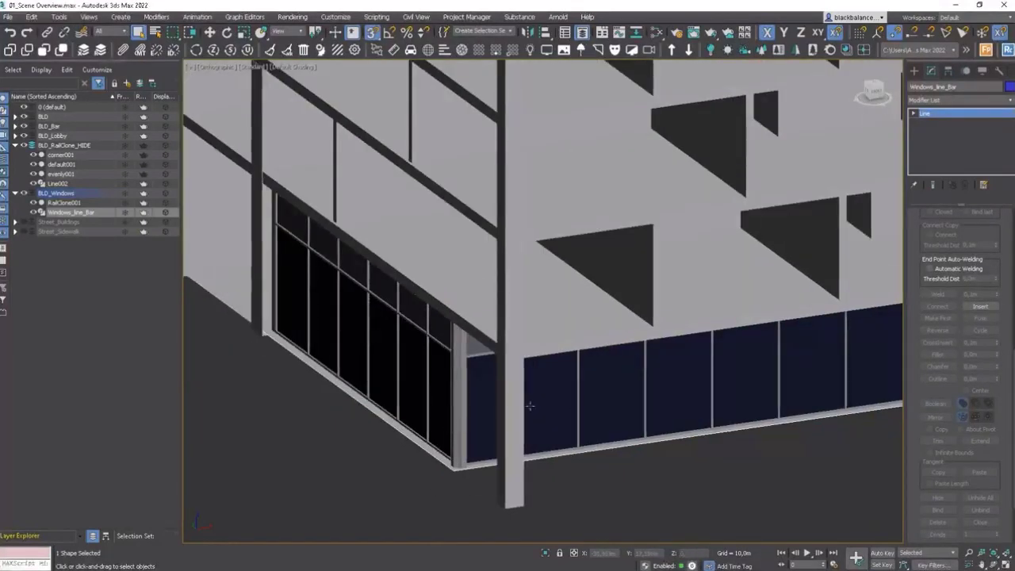
scroll(530, 405, "down", 3)
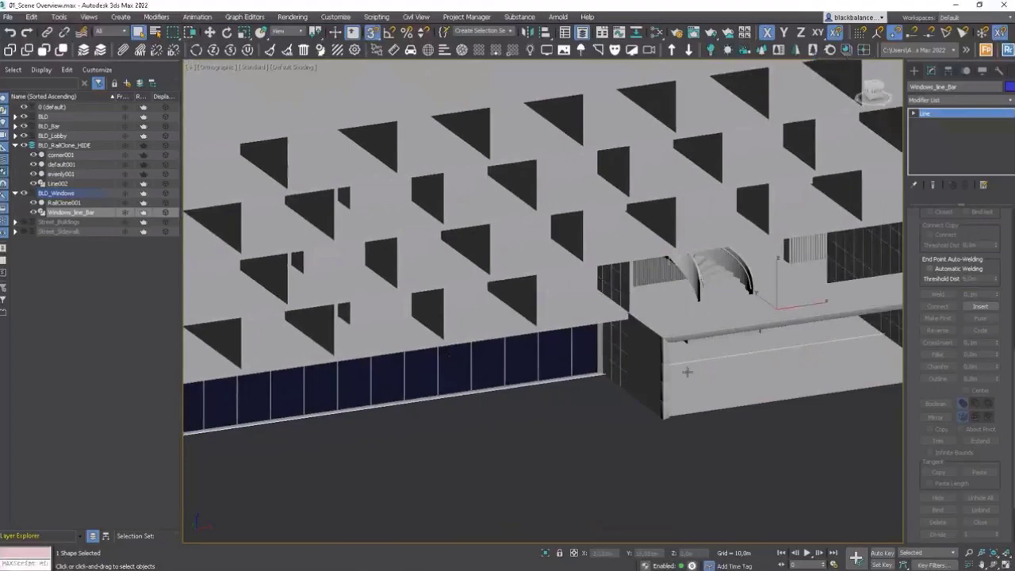
left_click(734, 357)
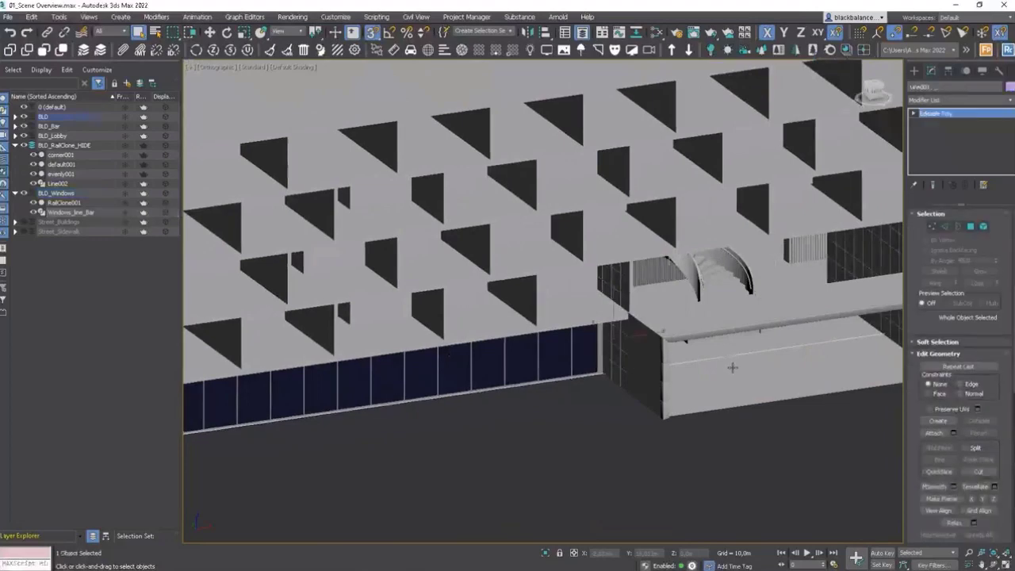
key("F3")
left_click(736, 355)
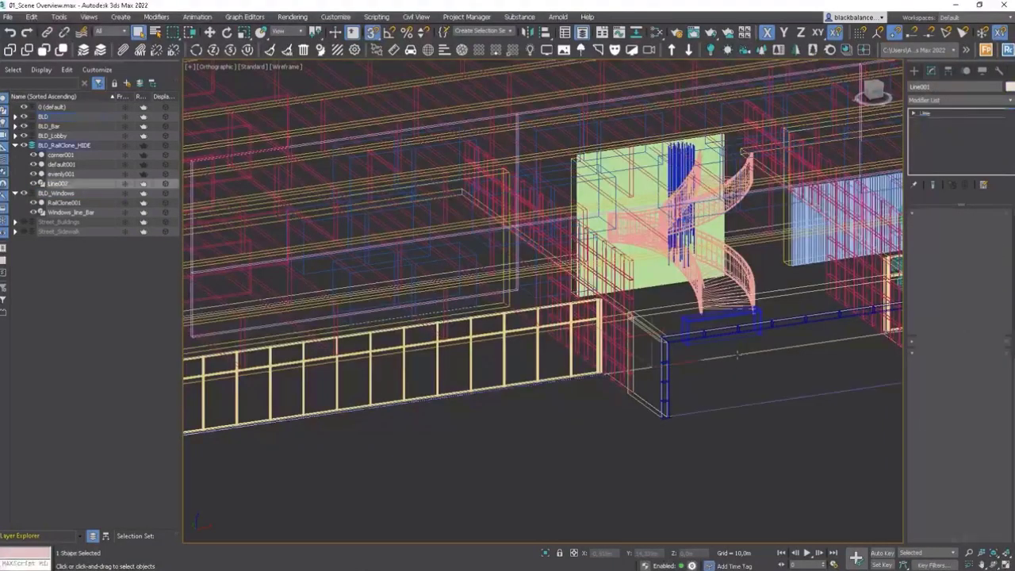
key("F3")
Step: Move both end vertices of Line002 inward along X so the line spans only between the side walls of the entrance canopy
scroll(736, 355, "down", 5)
key("1")
key("w")
left_click(528, 384)
key("s")
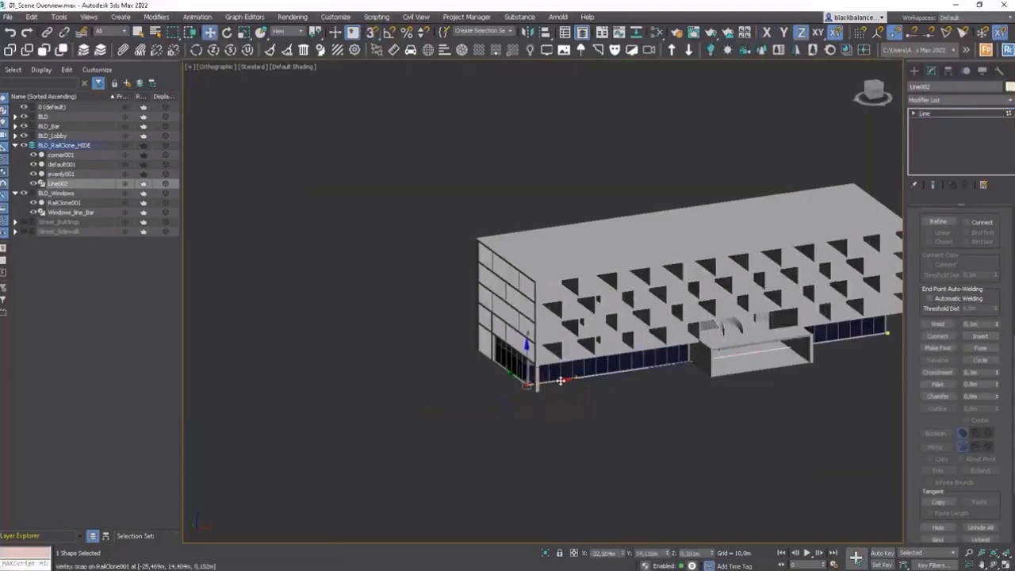
left_click_drag(563, 379, 755, 351)
left_click(889, 333)
left_click_drag(888, 333, 777, 349)
scroll(801, 351, "up", 8)
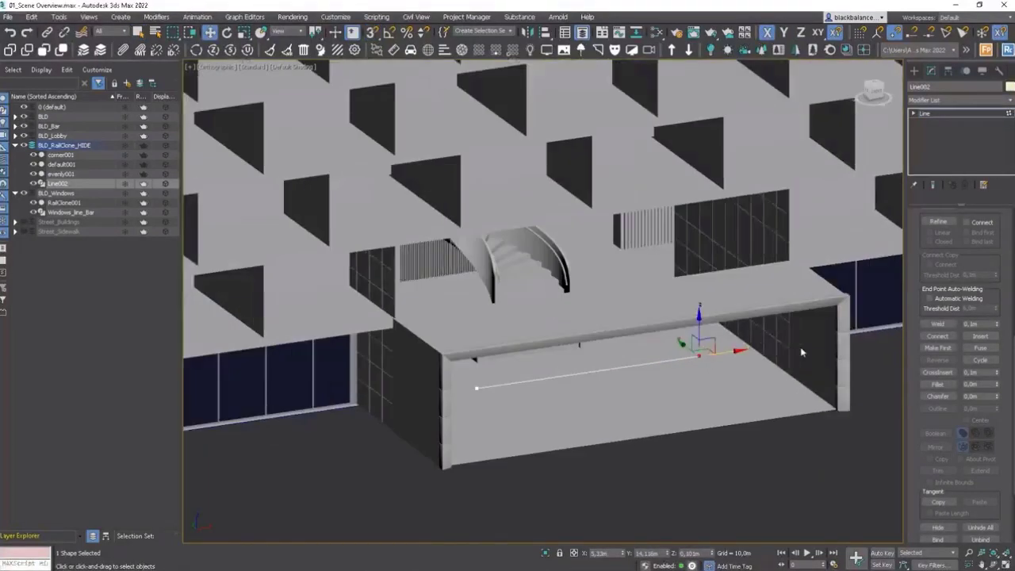
middle_click_drag(686, 351, 535, 361, "alt")
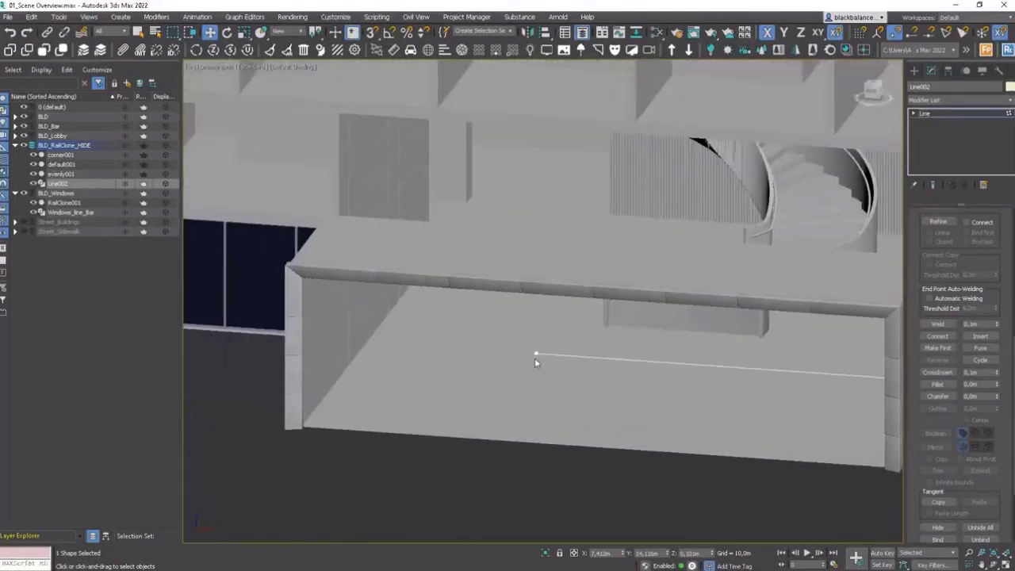
left_click_drag(403, 335, 403, 336)
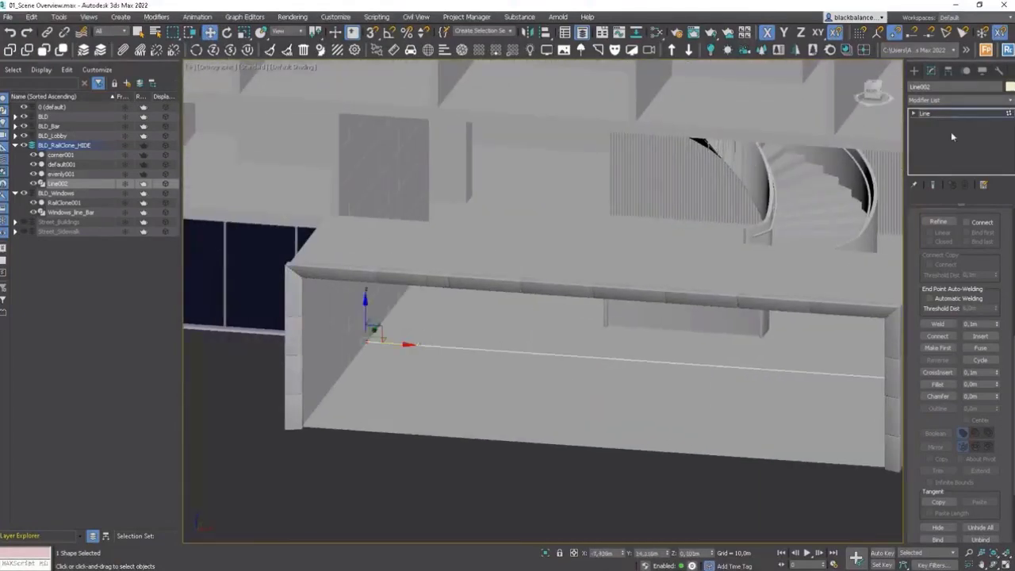
Step: Duplicate the spline inside Line002 and move the copy along Y toward the front of the entrance
key("3")
left_click(590, 355)
middle_click_drag(590, 356, 641, 356, "alt")
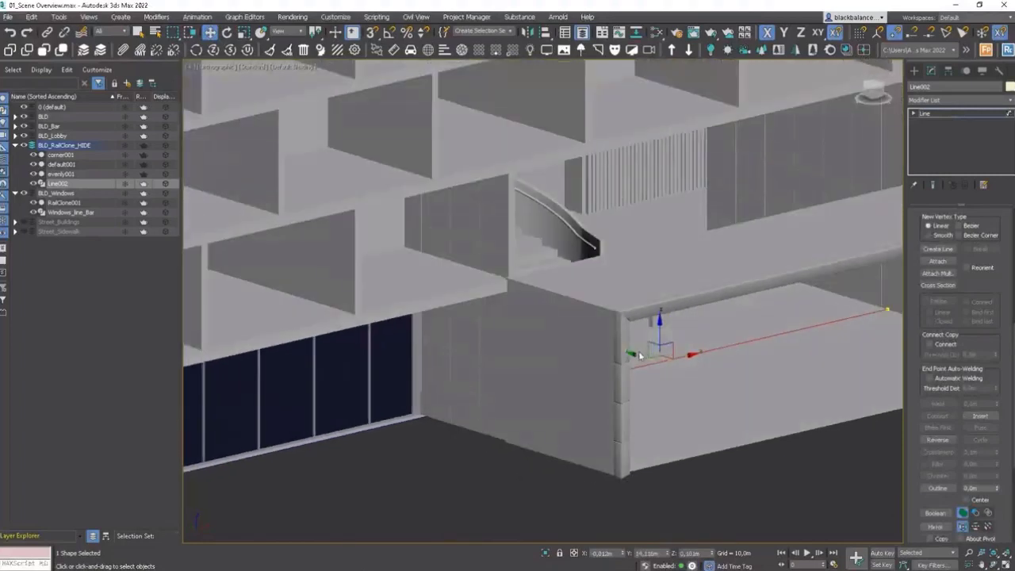
left_click_drag(637, 356, 676, 366, "shift")
middle_click_drag(717, 361, 624, 341)
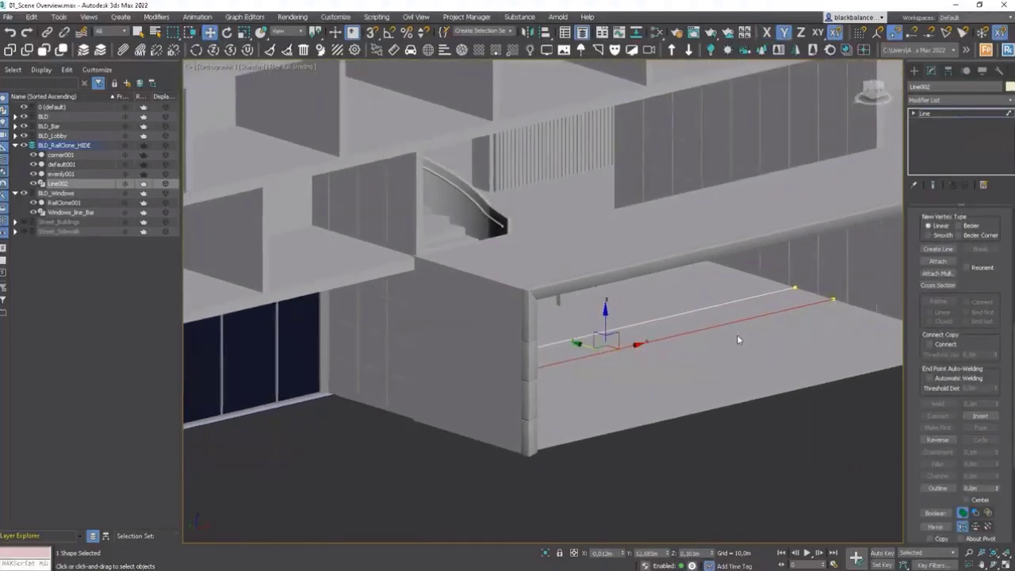
middle_click_drag(738, 336, 666, 339)
mouse_move(744, 306)
middle_mouse_down("alt")
mouse_move(764, 306)
mouse_move(734, 321)
middle_mouse_up("alt")
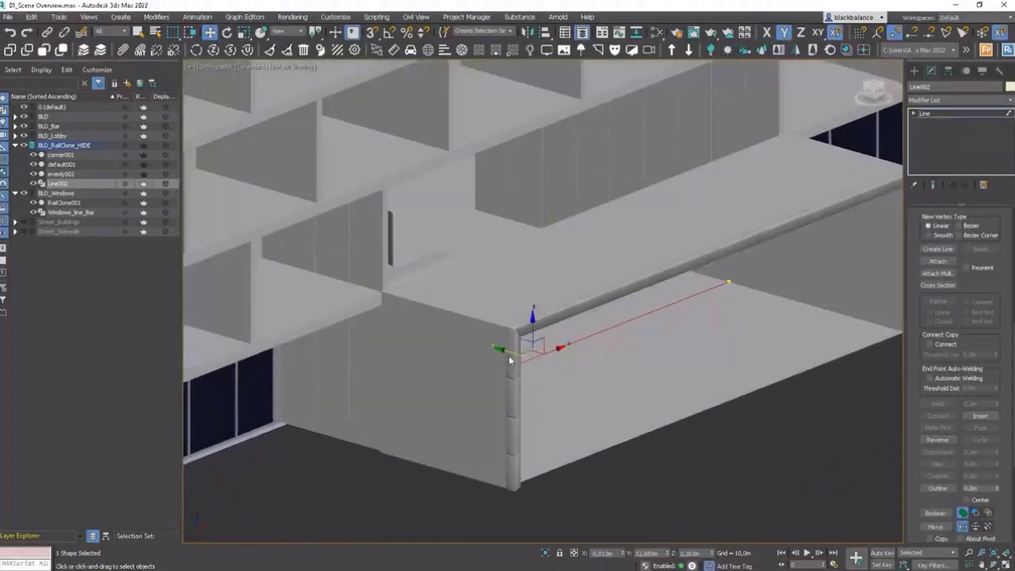
left_click_drag(510, 361, 548, 343)
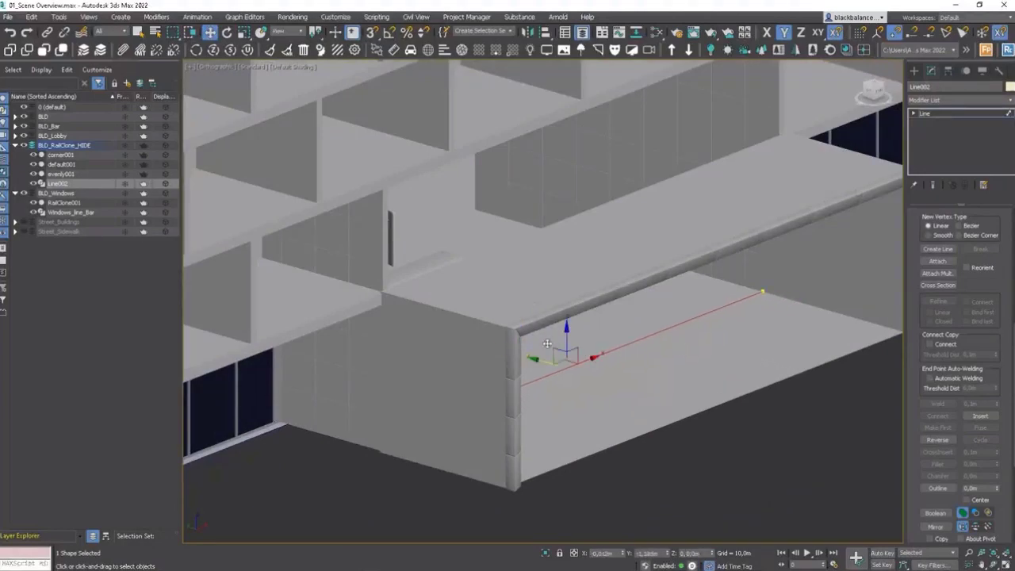
left_click(940, 118)
Step: Clone the bar windows' RailClone001 object as RailClone002
scroll(660, 368, "down", 4)
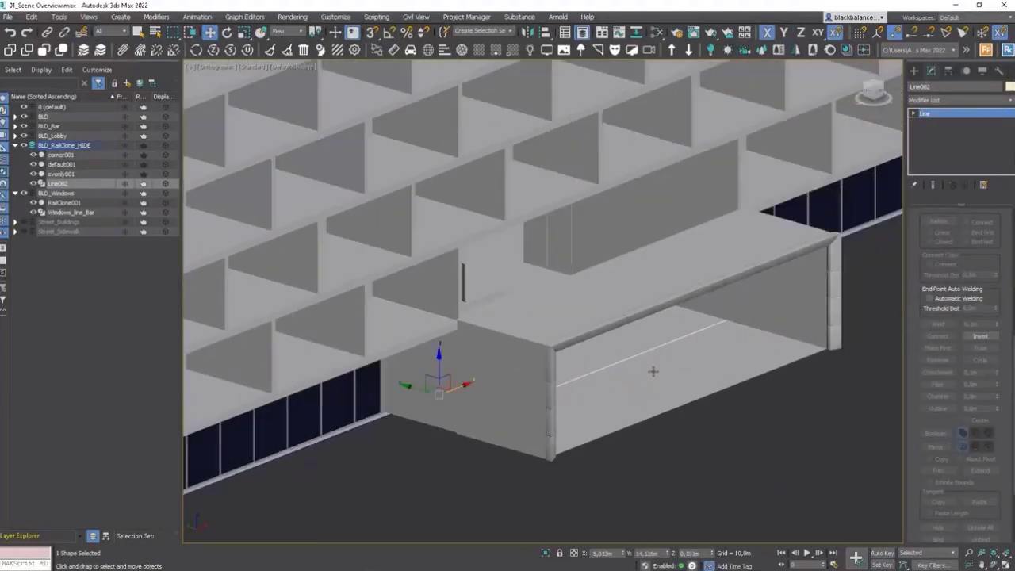
middle_click_drag(653, 372, 847, 337, "alt")
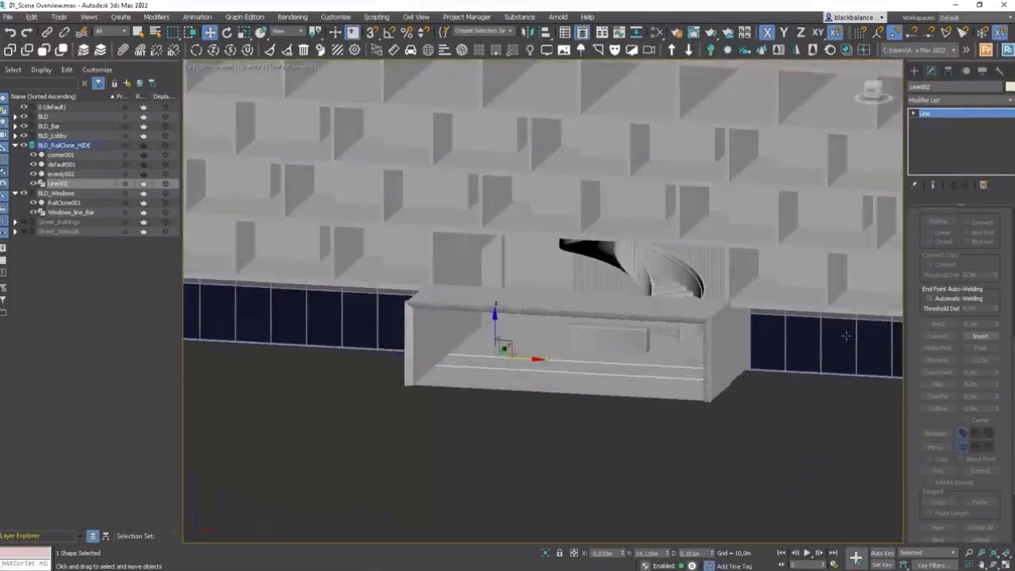
left_click(847, 336)
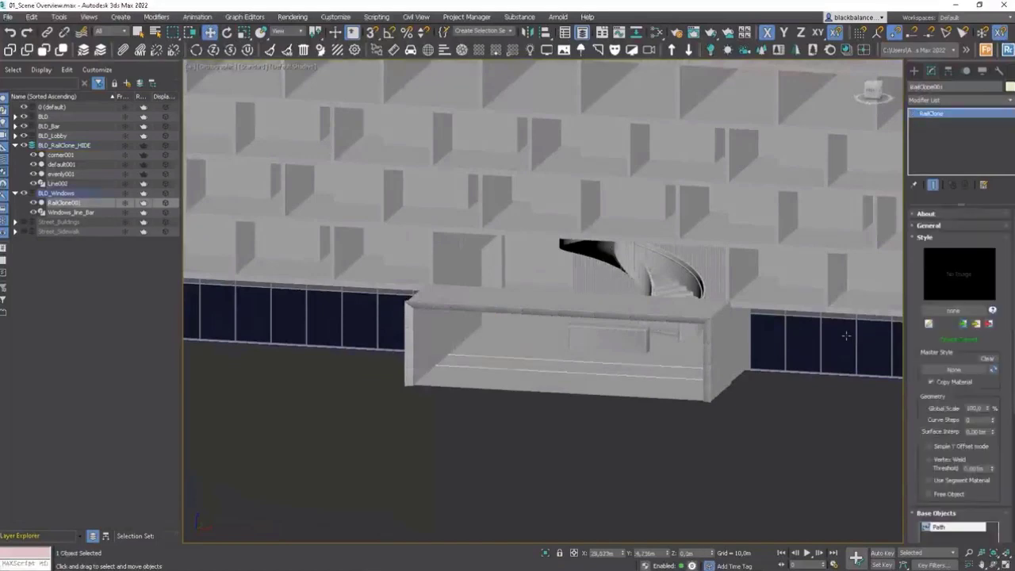
key("ctrl+v")
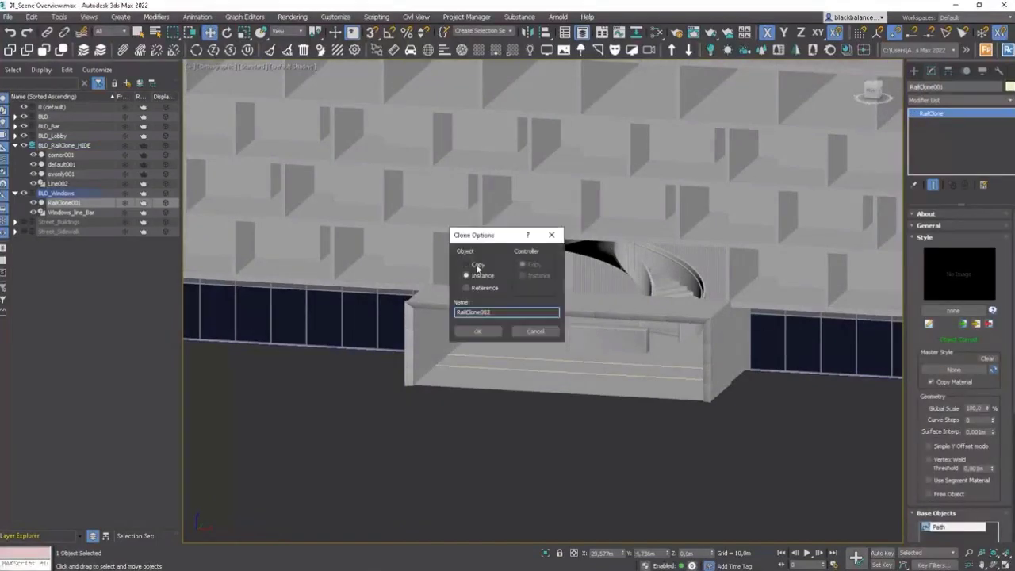
left_click(478, 330)
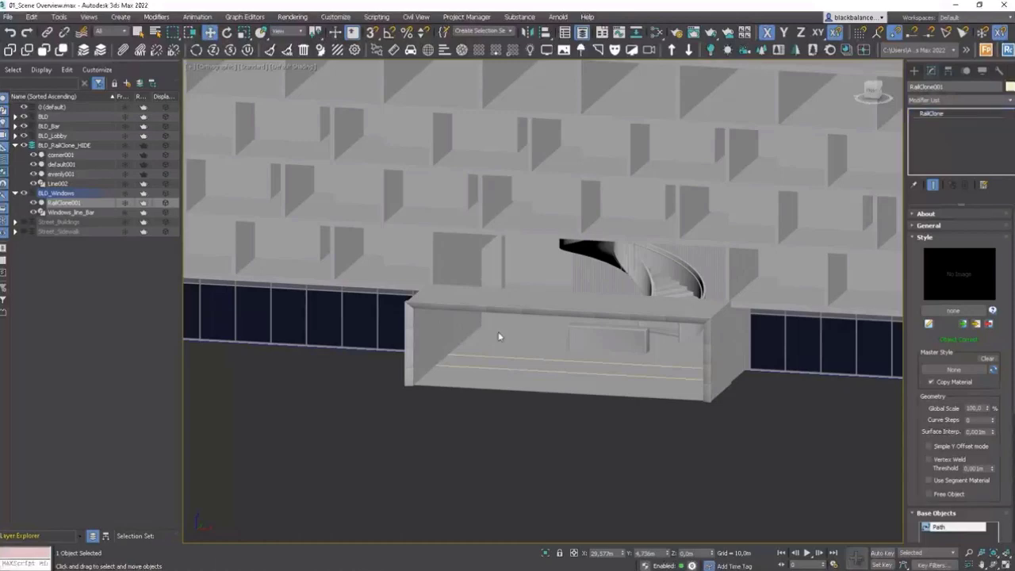
Step: Replace the Path base object of the RailClone002 copy with the Line002 spline to build the lobby entrance windows
scroll(1002, 506, "down", 3)
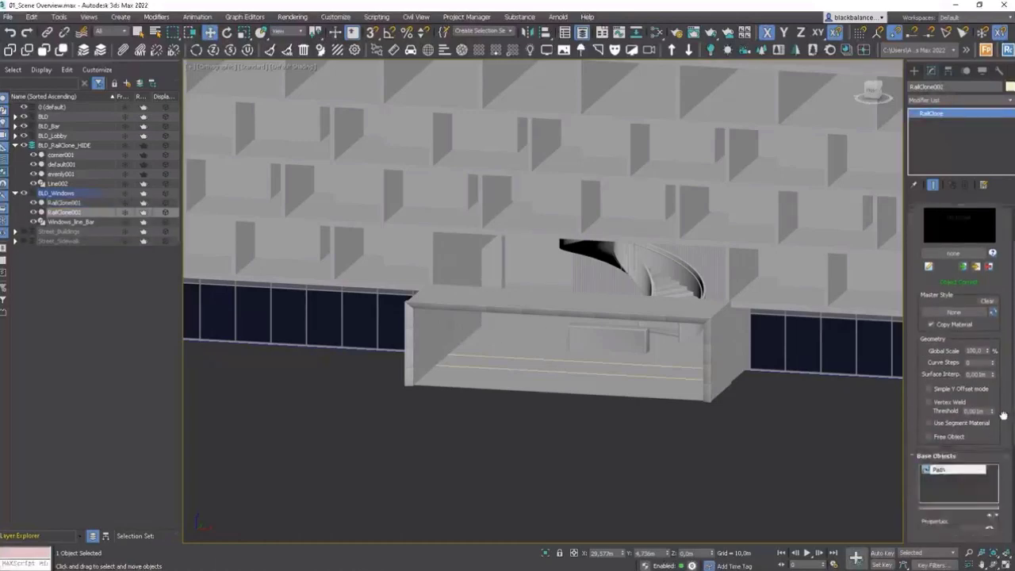
left_click(959, 484)
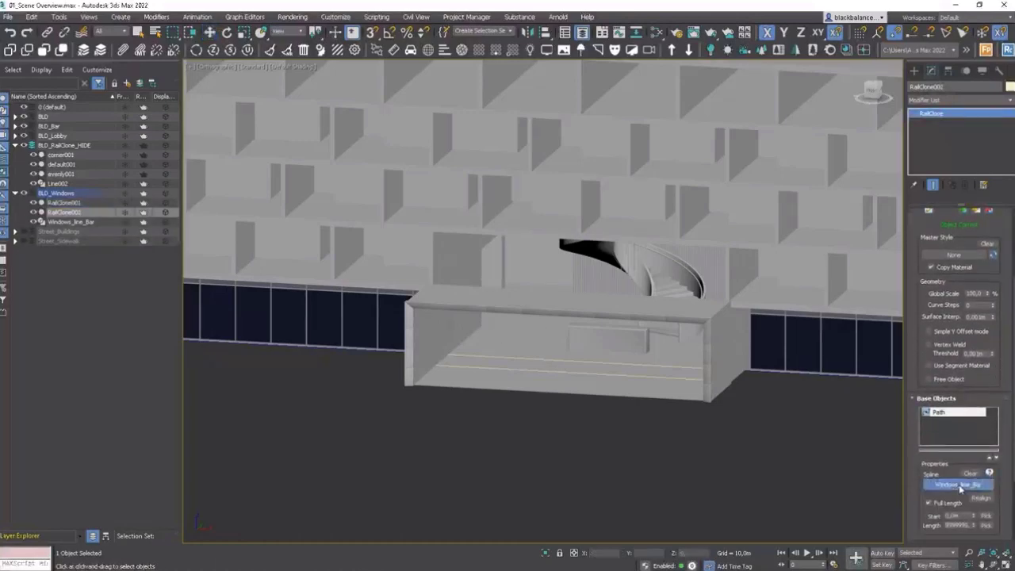
left_click(626, 377)
middle_click_drag(626, 393, 684, 338, "alt")
scroll(686, 340, "up", 5)
middle_click_drag(714, 306, 748, 389, "alt")
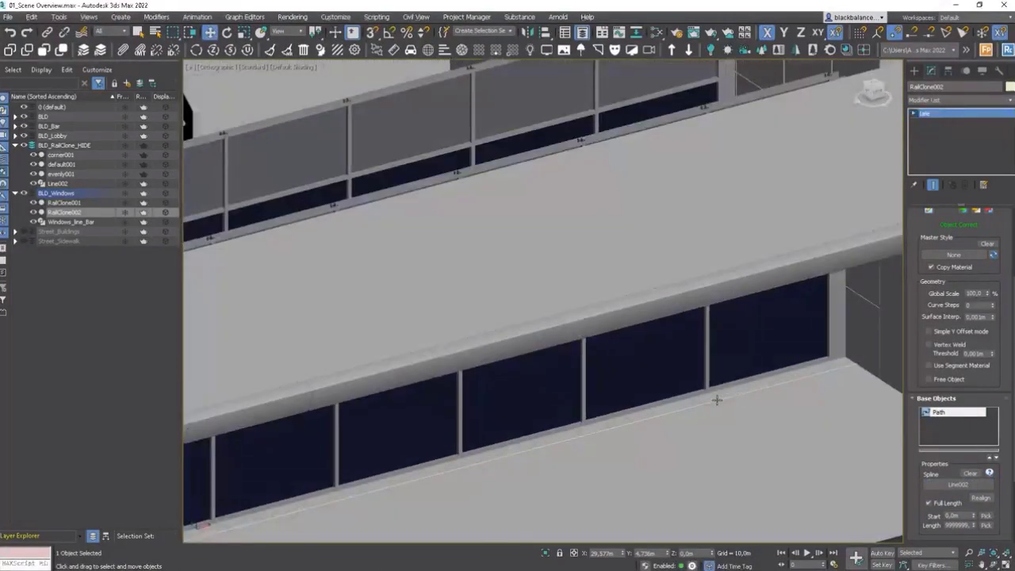
Step: Isolate Line002, RailClone002 and the entrance canopy from the rest of the building
left_click(717, 400)
scroll(719, 402, "down", 4)
left_click(774, 273, "ctrl")
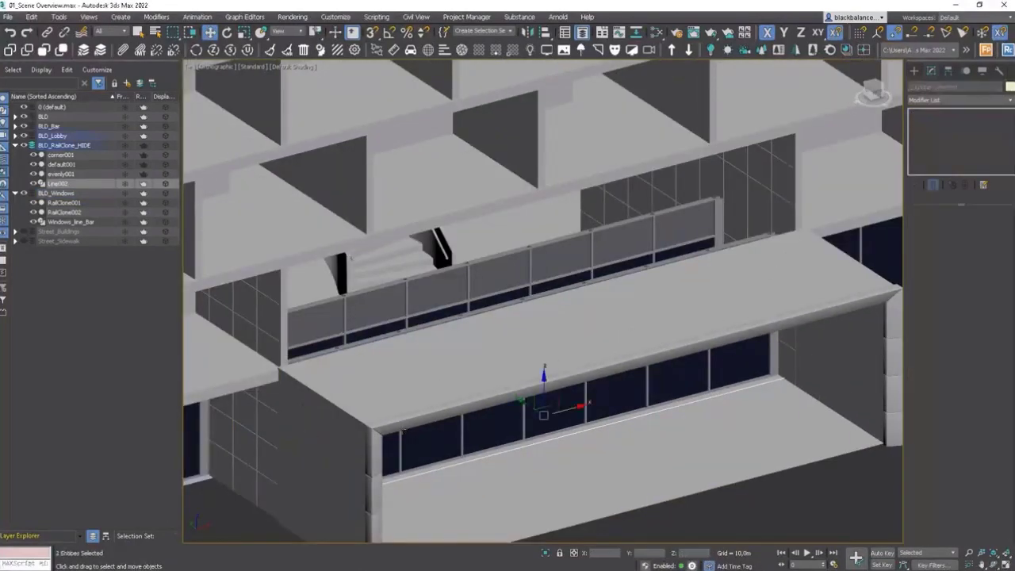
key("F3")
key("F3")
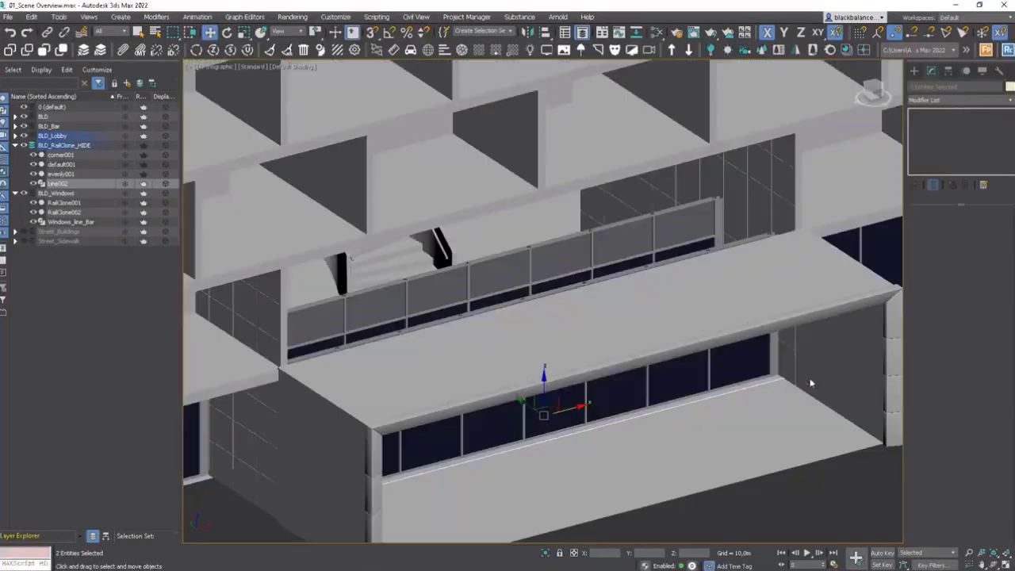
left_click(688, 289, "ctrl")
key("alt+q")
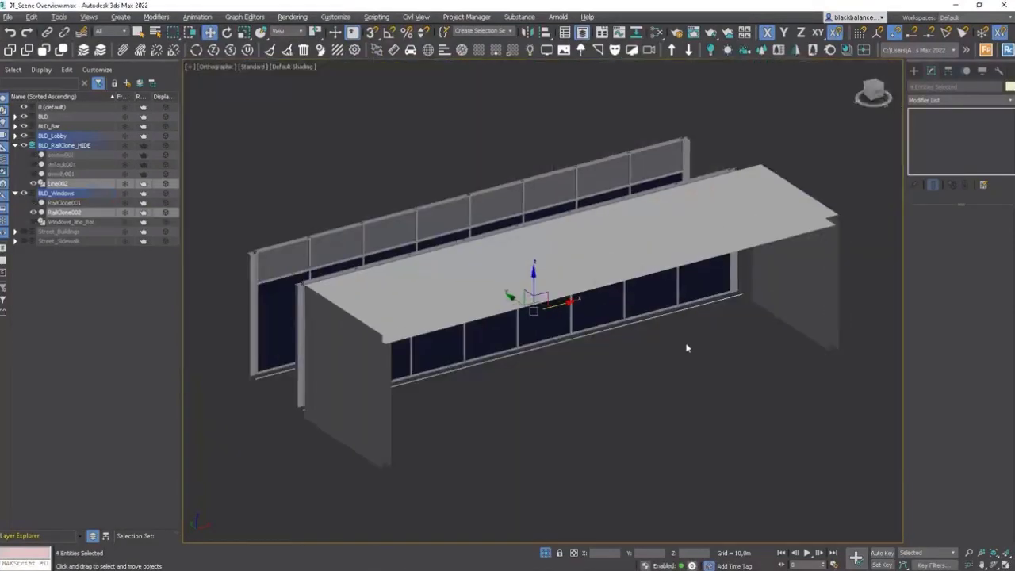
left_click(687, 348)
Step: Move the front spline of Line002 along Y in the top view so its windows line up with the canopy's rear edge
left_click(639, 304)
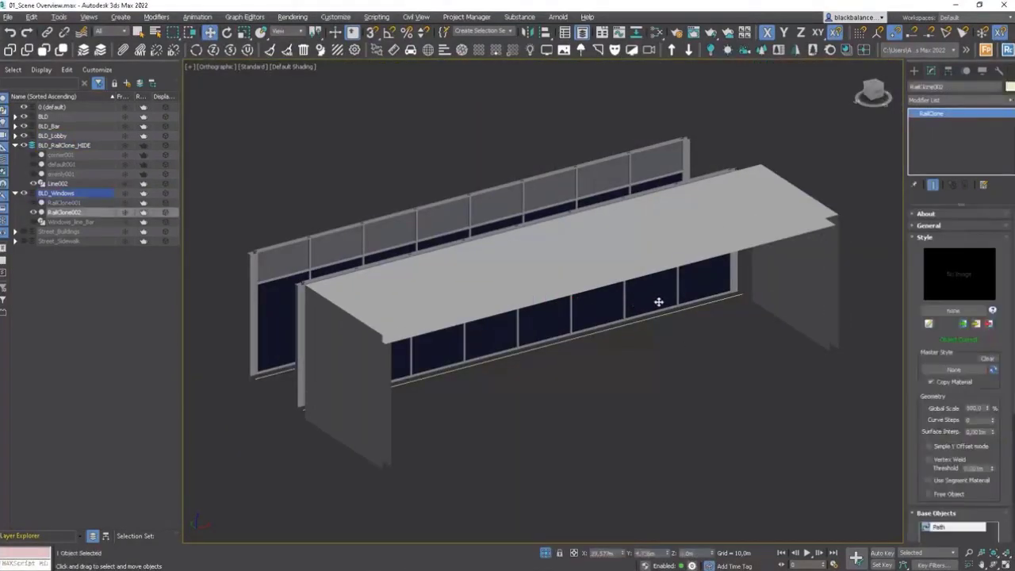
middle_click_drag(658, 302, 667, 300, "alt")
left_click(666, 290)
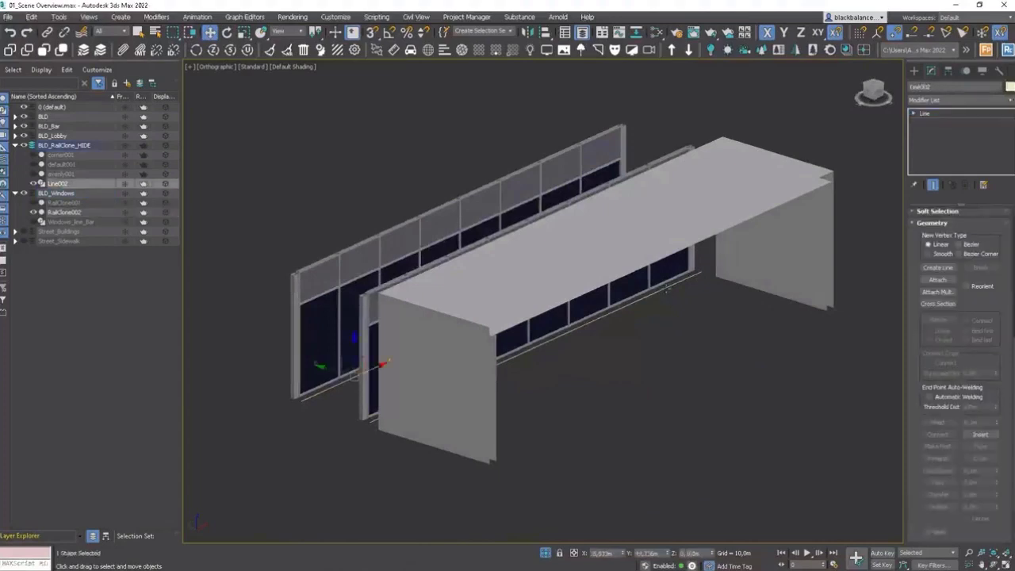
key("3")
key("t")
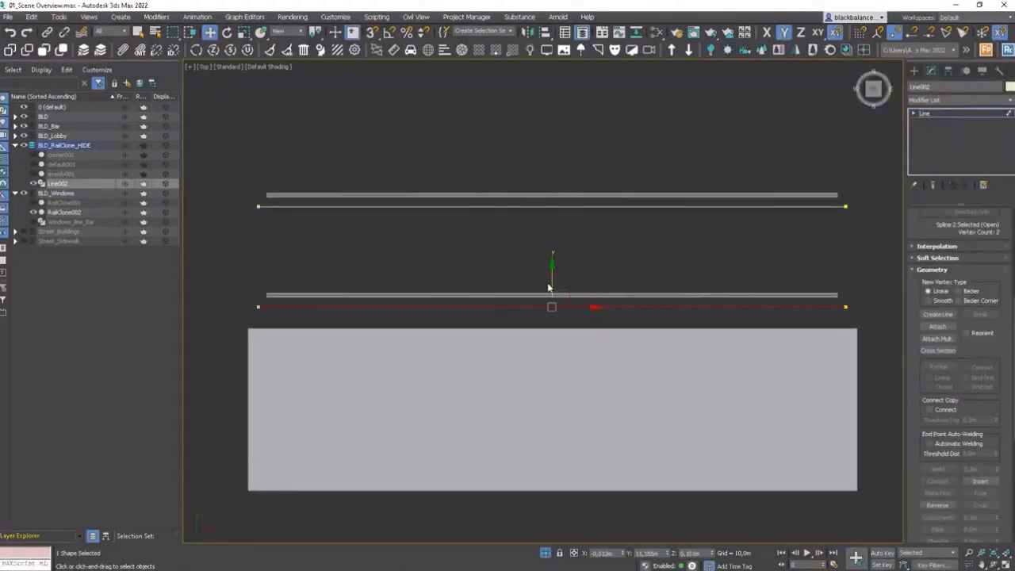
key("F3")
left_click_drag(552, 284, 572, 319)
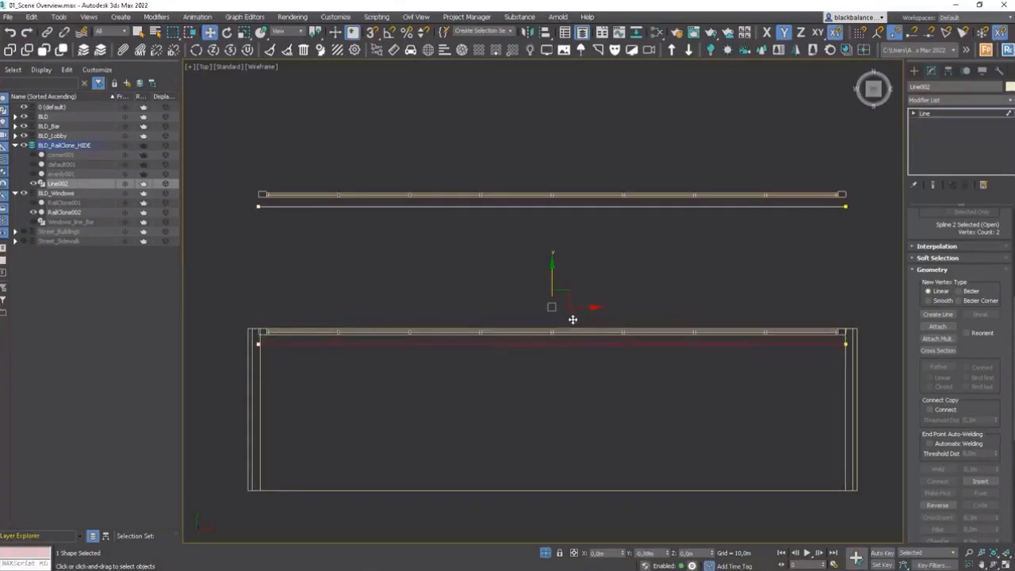
middle_click_drag(573, 319, 544, 318)
left_click_drag(526, 318, 527, 311)
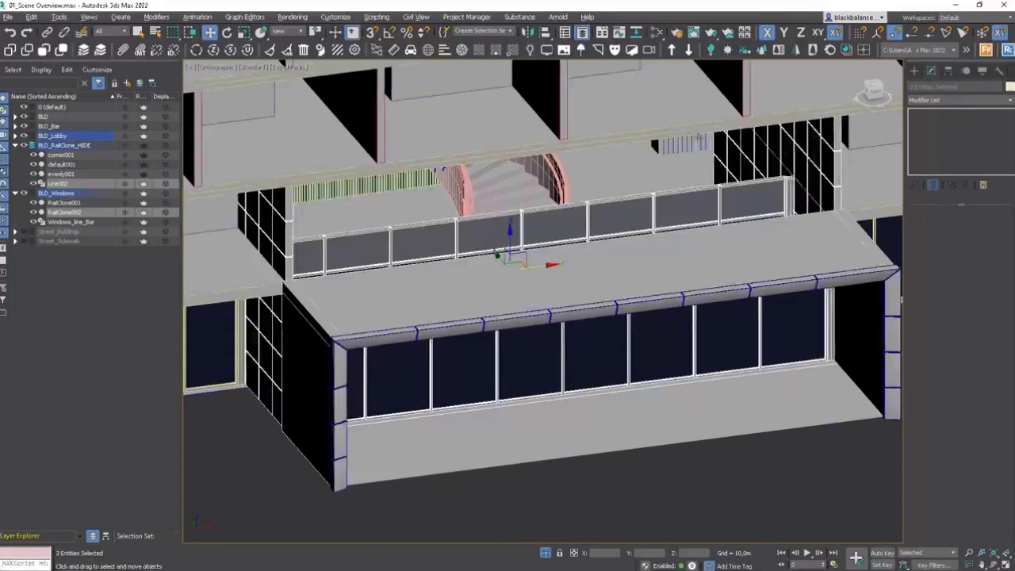
Step: Add the floor slabs, tiled lobby walls and canopy frame to the selected entrance windows and isolate them all
left_click(598, 139, "ctrl")
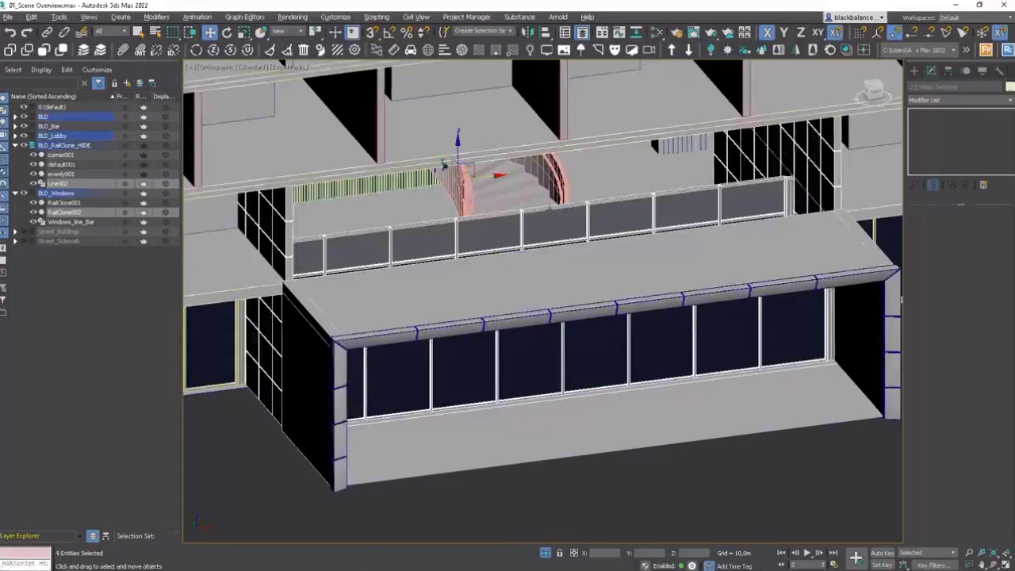
left_click(476, 266, "ctrl")
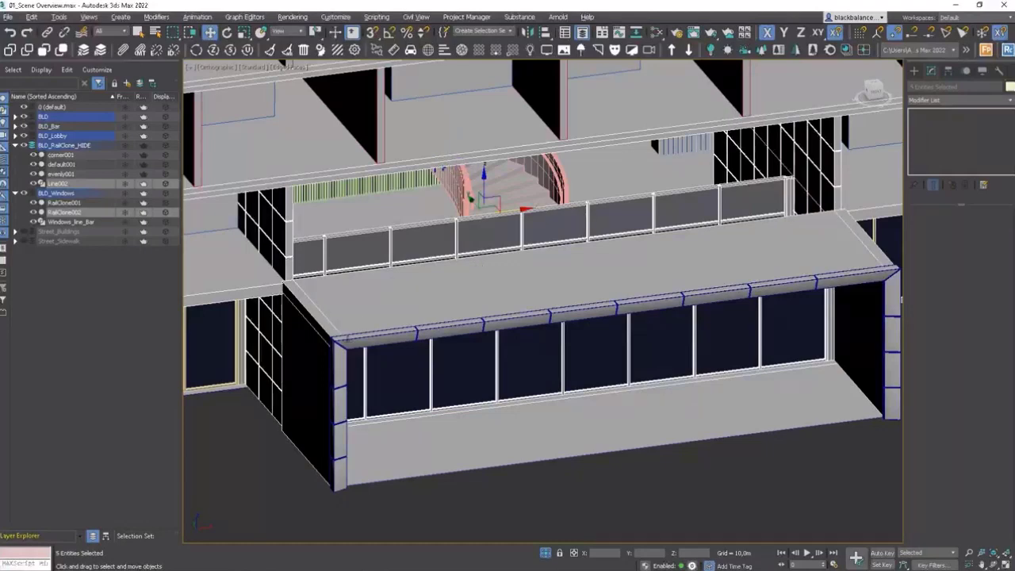
left_click(339, 343, "ctrl")
key("alt+q")
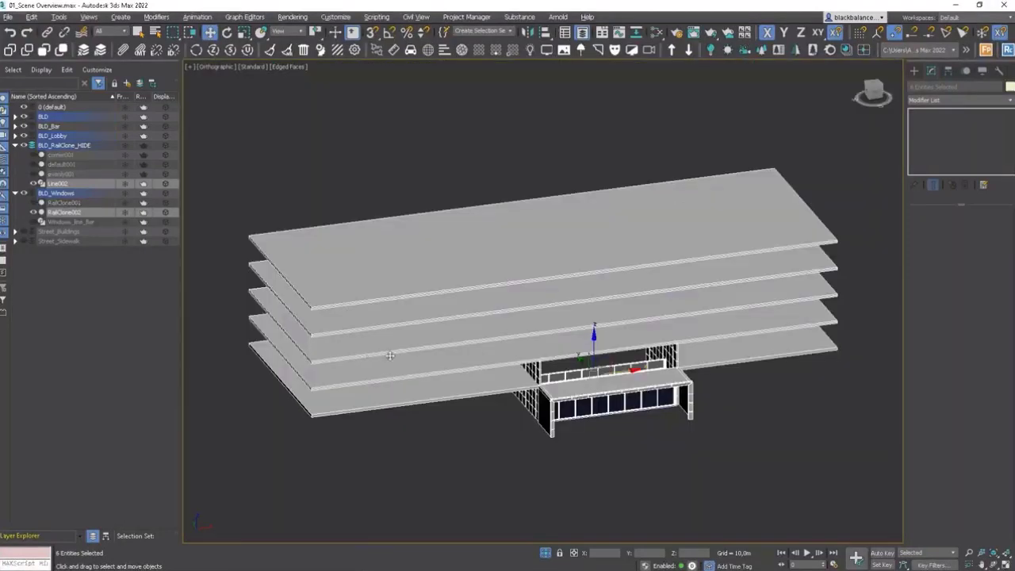
Step: Copy the Line002 spline straight up along Z to above the entrance canopy
middle_click_drag(654, 402, 575, 384, "alt")
left_click(711, 426)
scroll(630, 420, "up", 8)
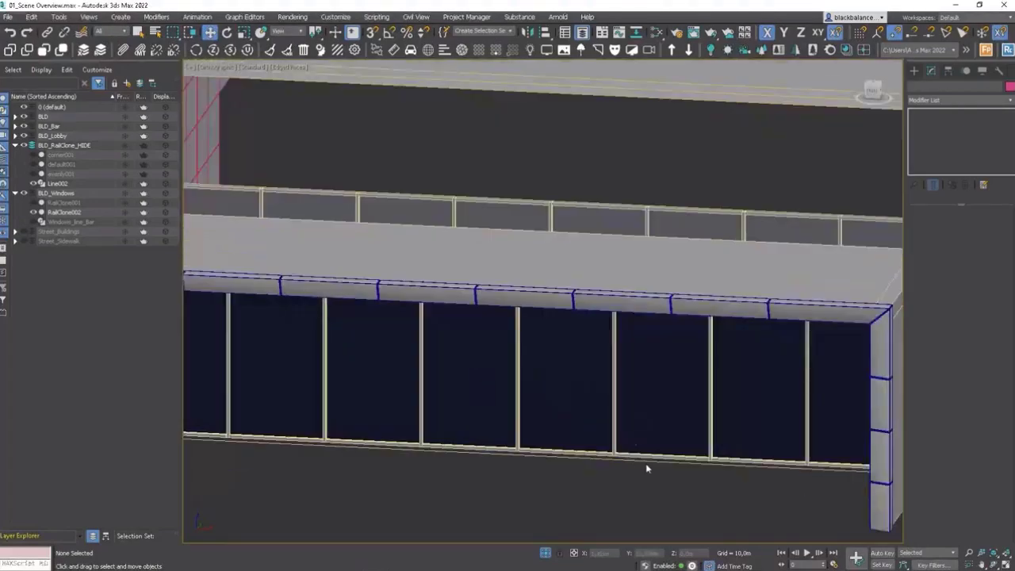
left_click(646, 468)
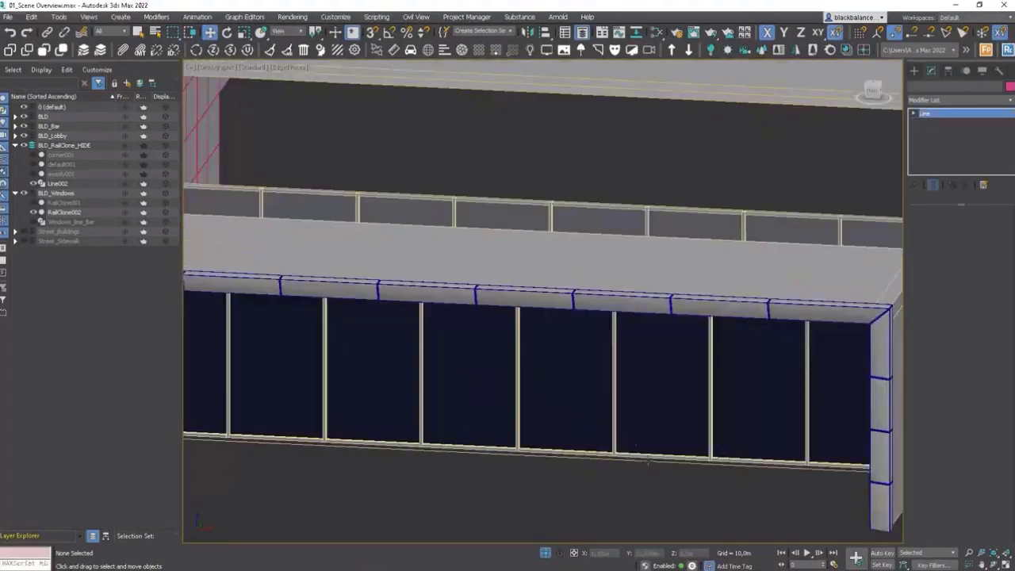
scroll(651, 471, "down", 6)
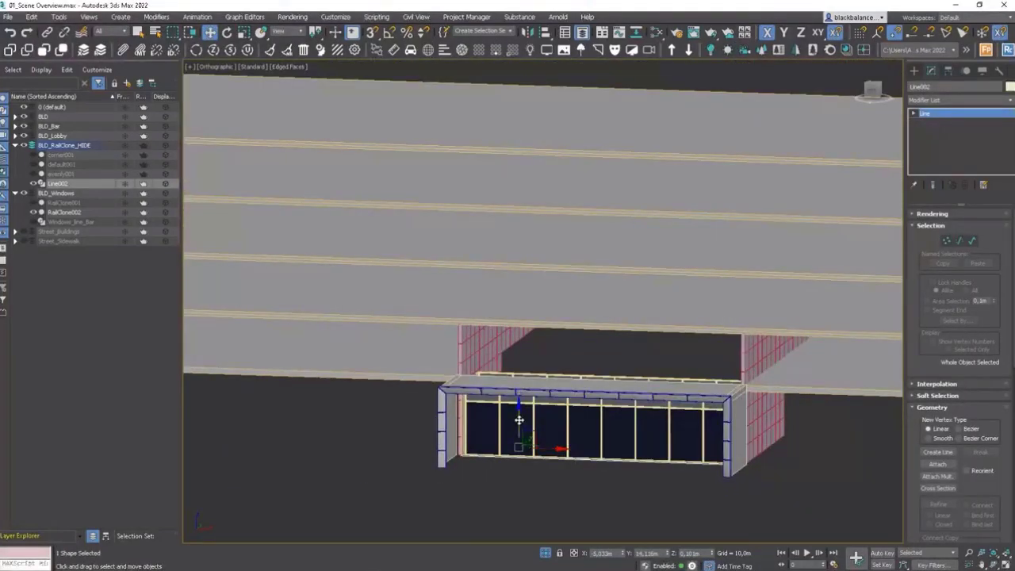
left_click_drag(519, 421, 528, 323, "shift")
key("Return")
Step: Snap the copied spline along Z to the height of the canopy's top rear corner
scroll(519, 350, "up", 6)
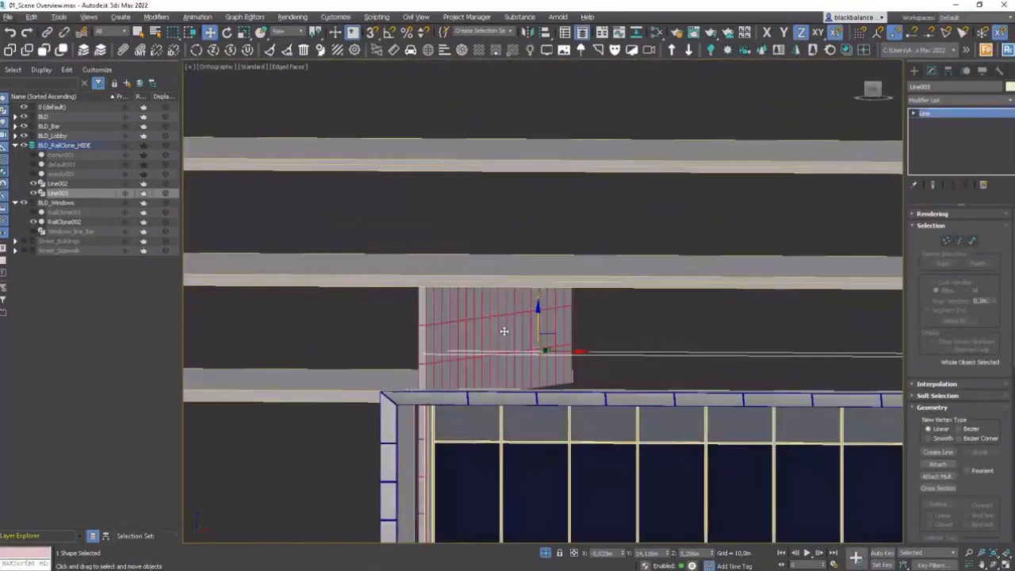
middle_click_drag(512, 350, 493, 349, "alt")
key("s")
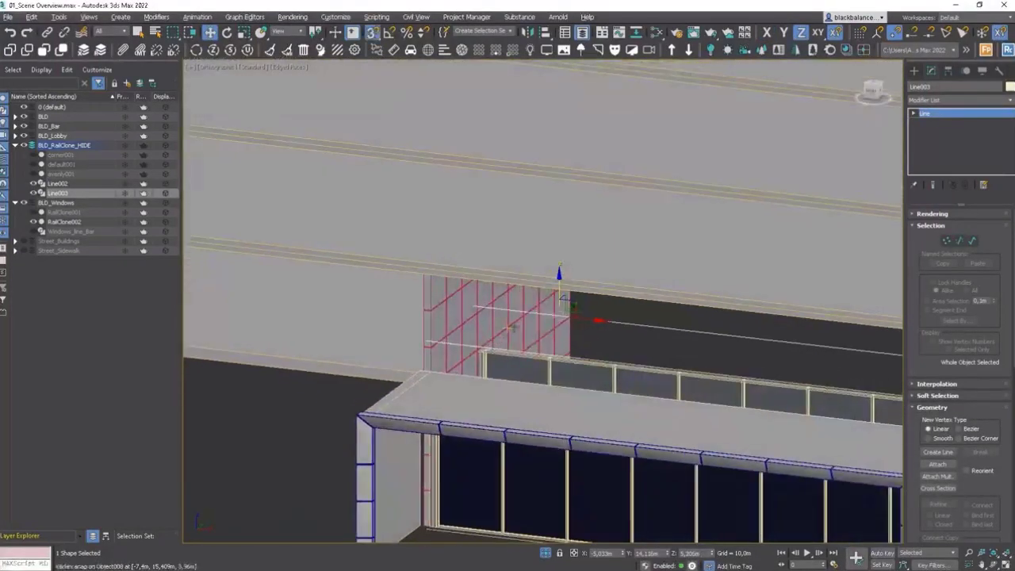
left_click_drag(559, 297, 421, 364)
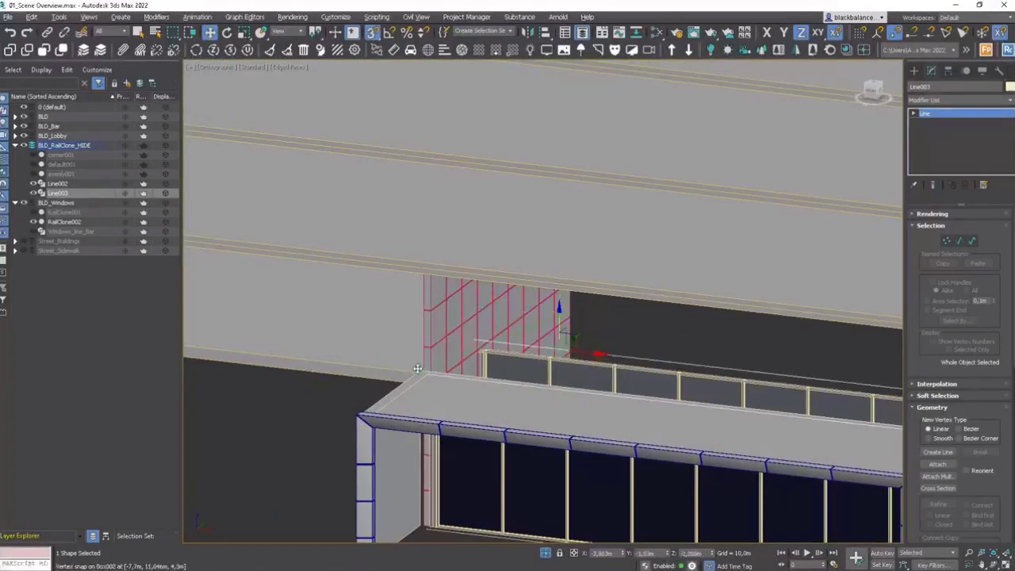
Step: Create a new RailClone object on the empty ground beside the building and open its settings
middle_click_drag(562, 415, 639, 388, "alt")
key("q")
left_click(742, 447)
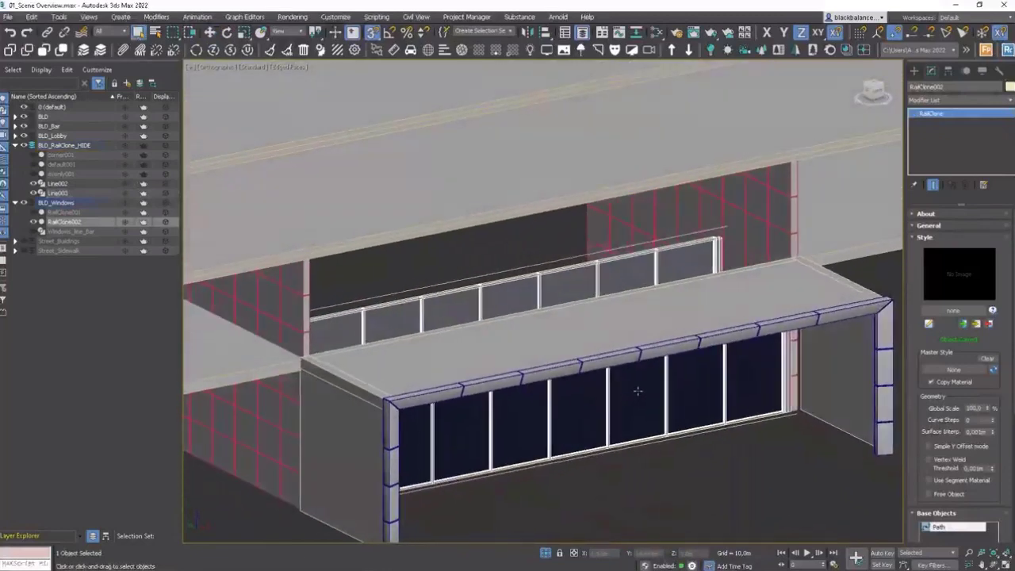
left_click(796, 431)
scroll(796, 431, "down", 5)
middle_click_drag(787, 384, 715, 391)
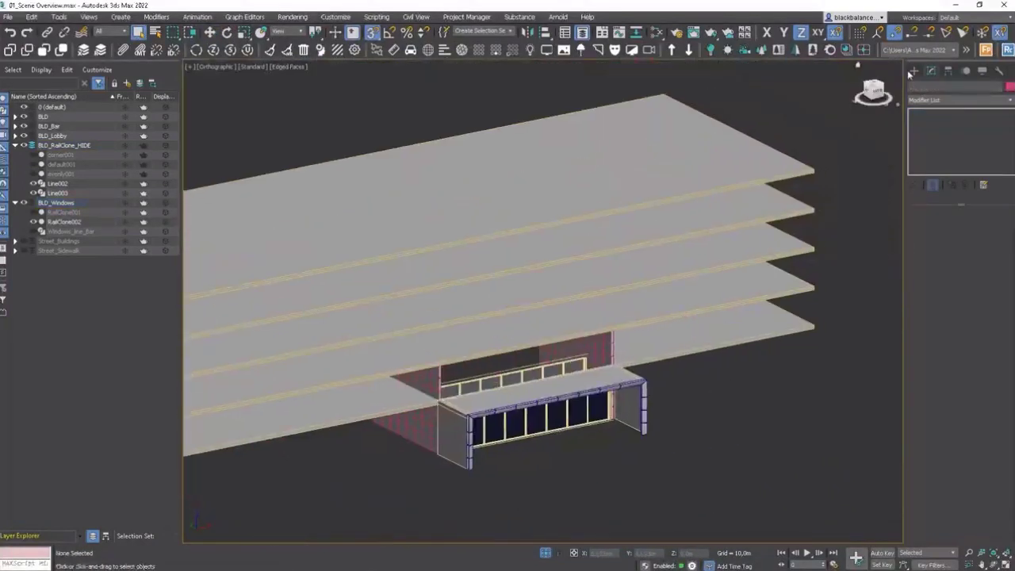
left_click(915, 72)
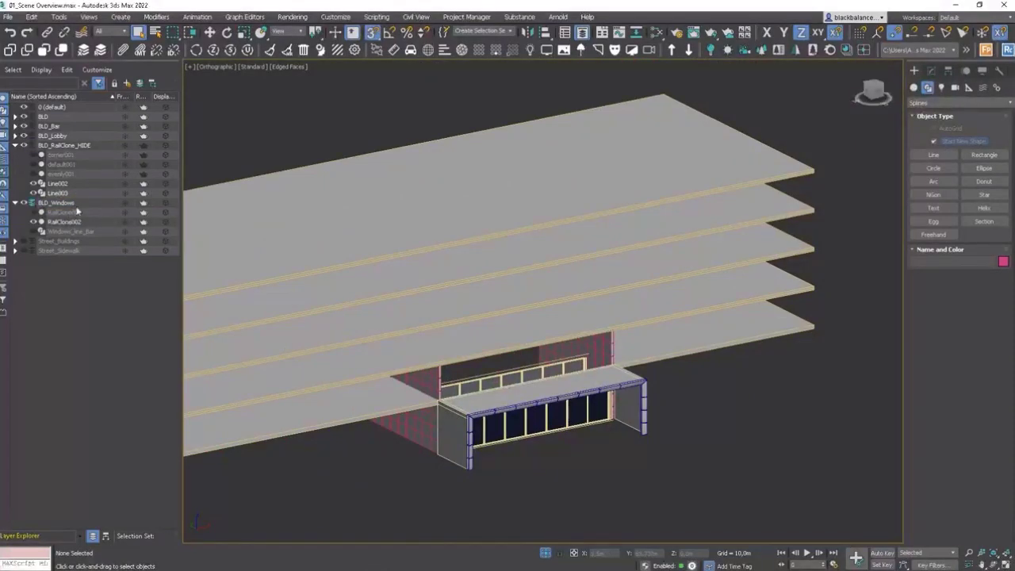
left_click(914, 88)
left_click(939, 156)
middle_click_drag(815, 361, 772, 348)
left_click_drag(816, 385, 841, 398)
left_click(932, 71)
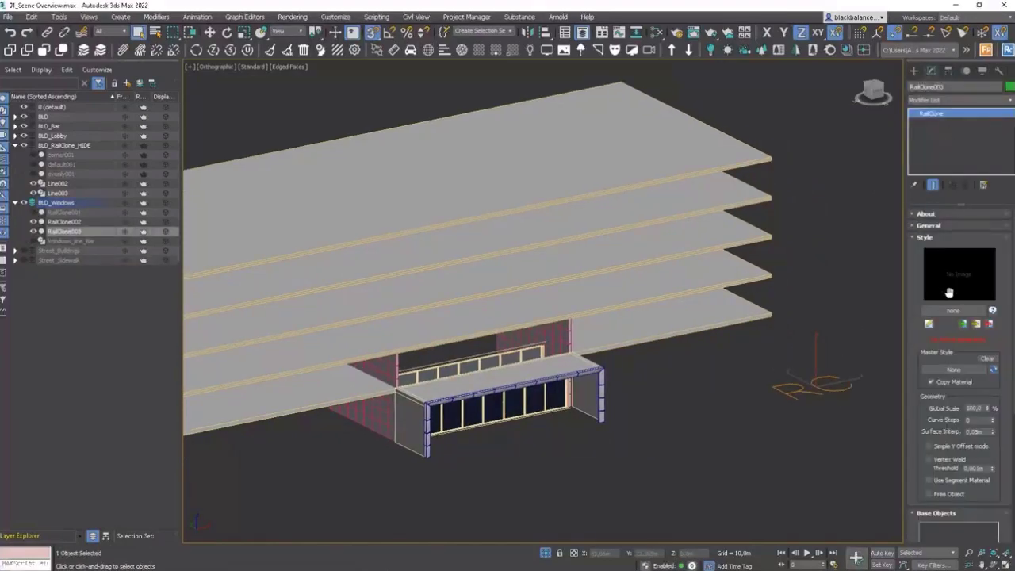
Step: Load the Curtain Wall 06 style from the library into the new RailClone object
left_click(948, 311)
left_click(654, 297)
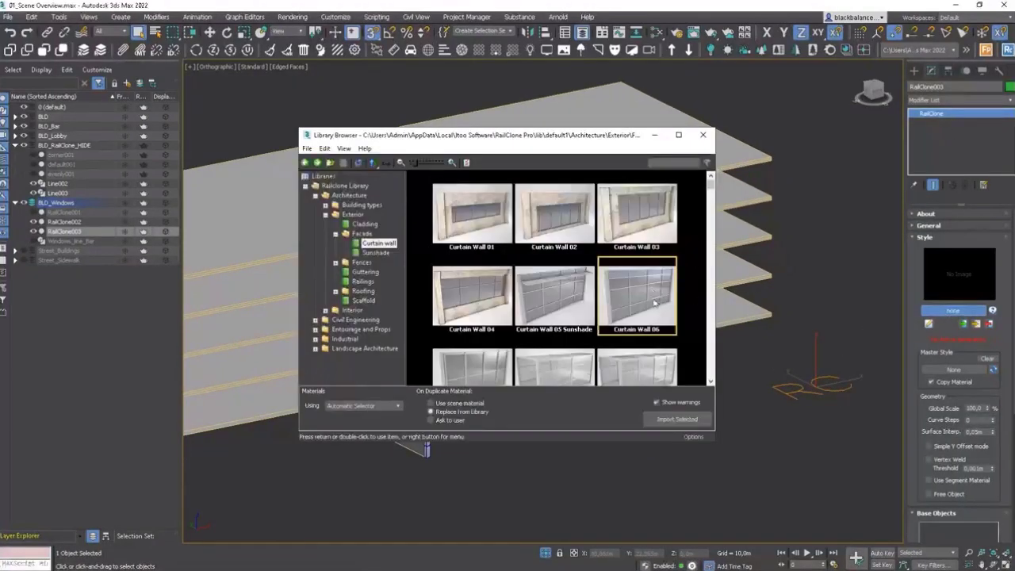
left_click(678, 420)
left_click(507, 340)
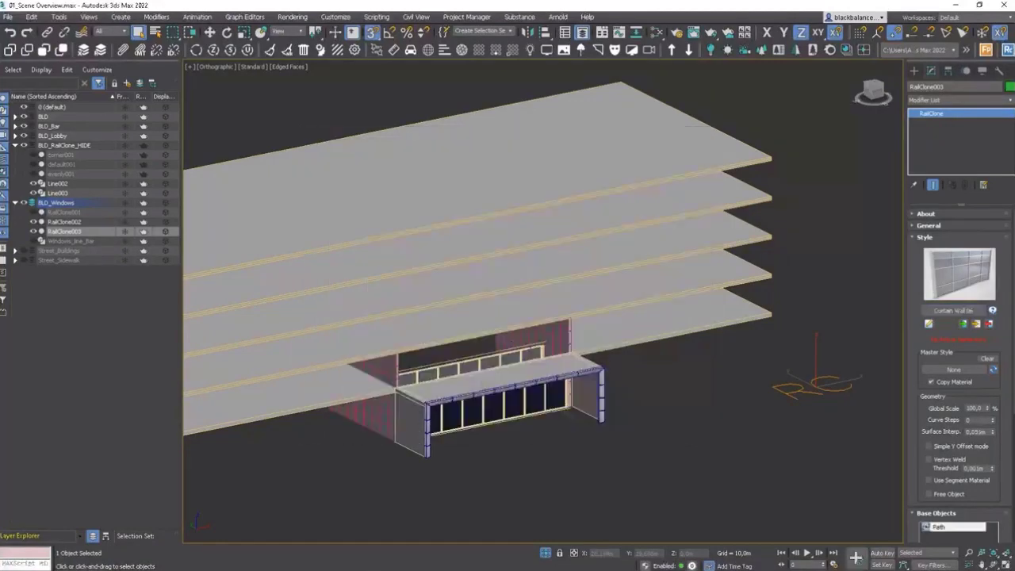
Step: Assign the Line003 spline as the Path base object of RailClone003
left_click_drag(1013, 349, 1014, 421)
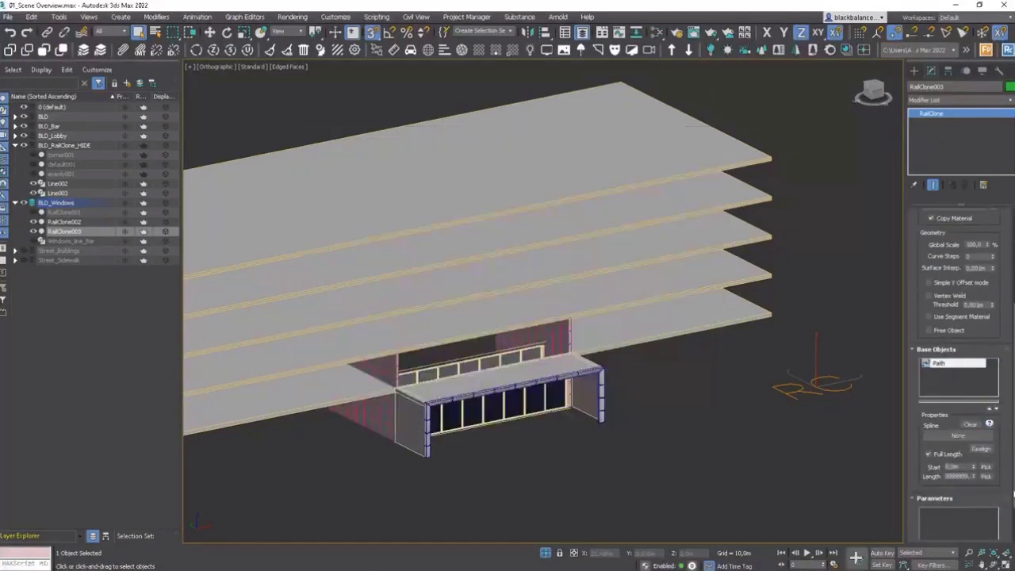
left_click(953, 432)
scroll(547, 358, "up", 5)
left_click(505, 317)
middle_click_drag(505, 317, 573, 310, "alt")
scroll(574, 310, "down", 4)
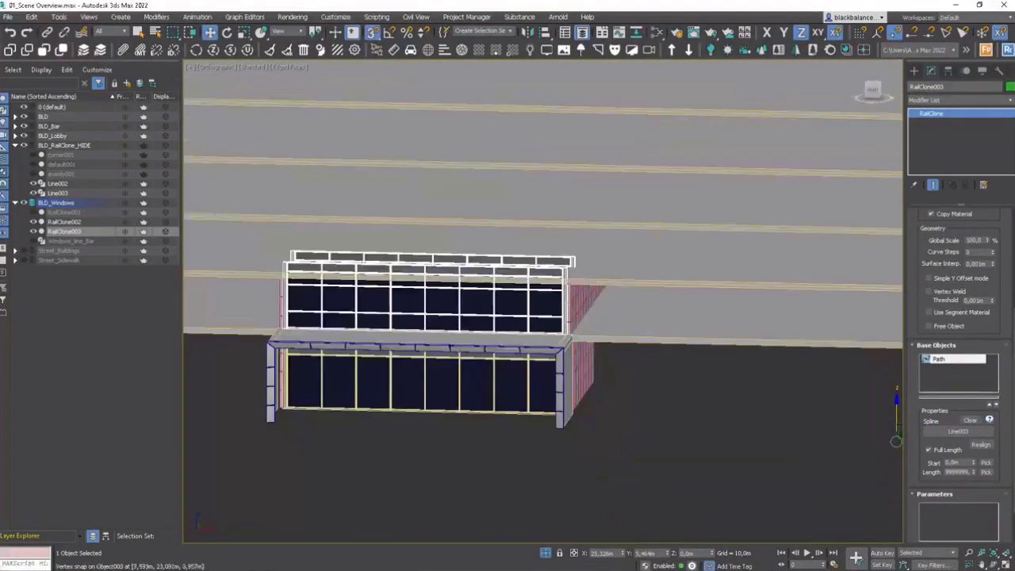
Step: Extract all segments of the RailClone003 style into the scene as editable objects
left_click_drag(1014, 381, 1014, 318)
left_click(930, 325)
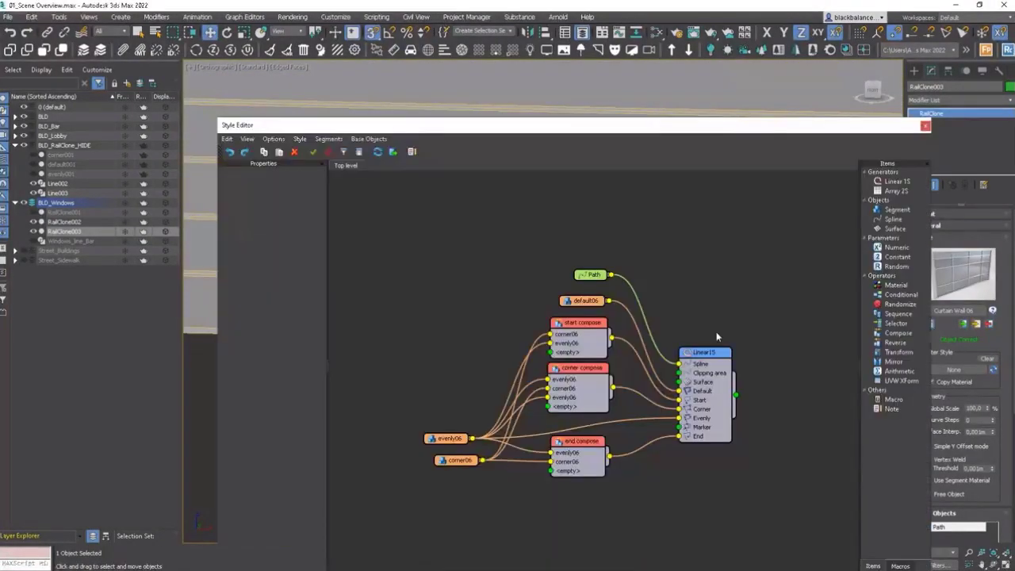
left_click(332, 141)
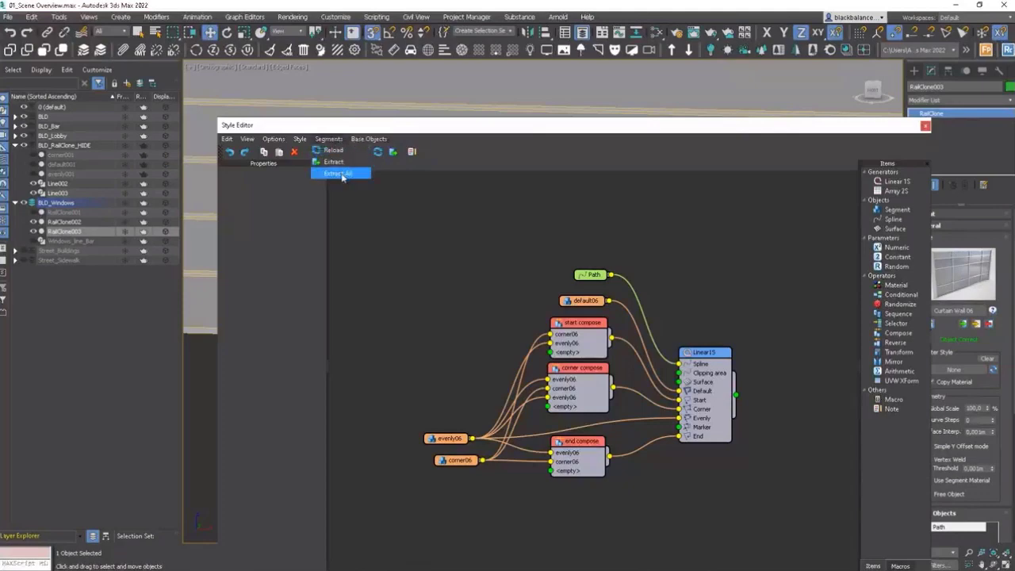
left_click(339, 174)
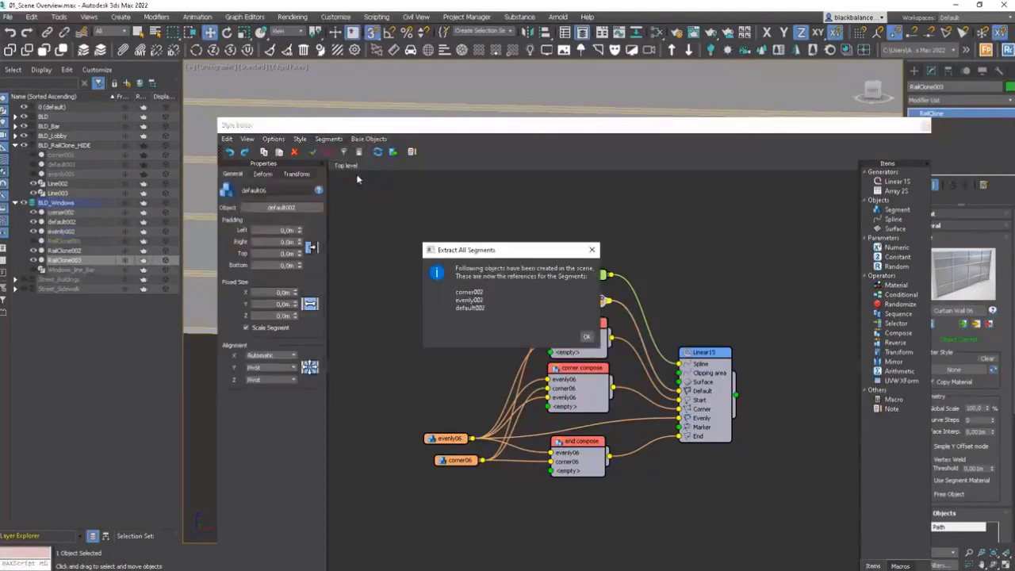
left_click(585, 337)
left_click(925, 126)
Step: Spread the overlapping extracted window segments apart along X without snapping
scroll(396, 420, "up", 3)
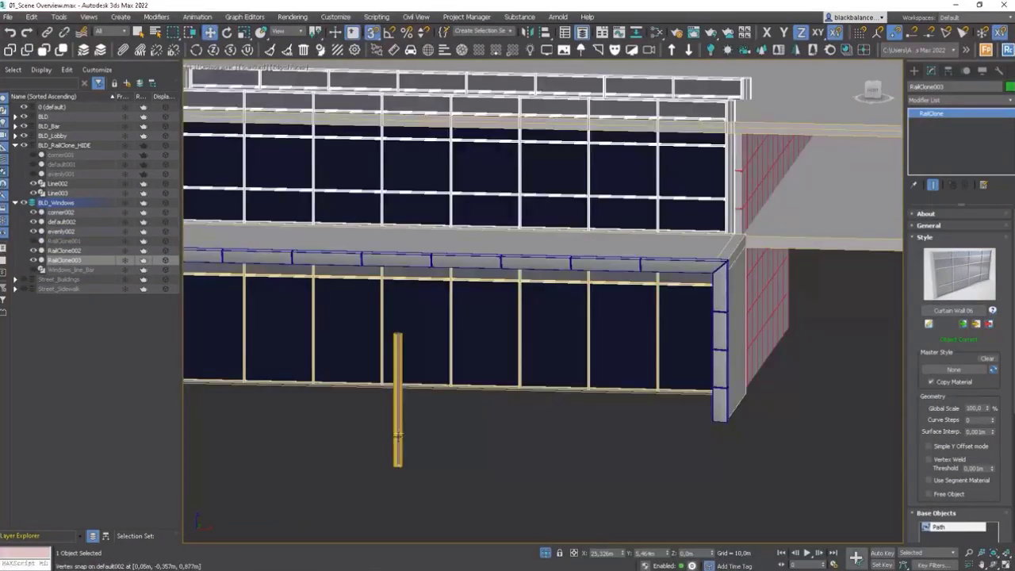
left_click(401, 440)
key("s")
mouse_move(427, 465)
left_mouse_down()
mouse_move(462, 467)
mouse_move(438, 466)
left_mouse_up()
left_click(400, 456)
Step: Put the three extracted segments in the BLD_RailClone_HIDE layer and Line002 and Line003 in the BLD_Windows layer
left_click_drag(469, 427, 329, 473)
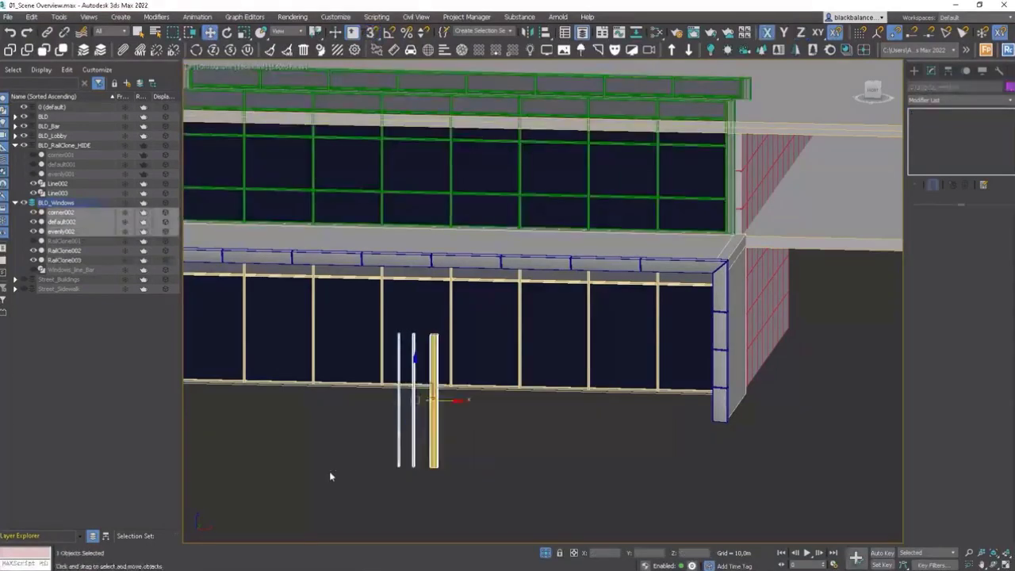
left_click_drag(61, 218, 67, 146)
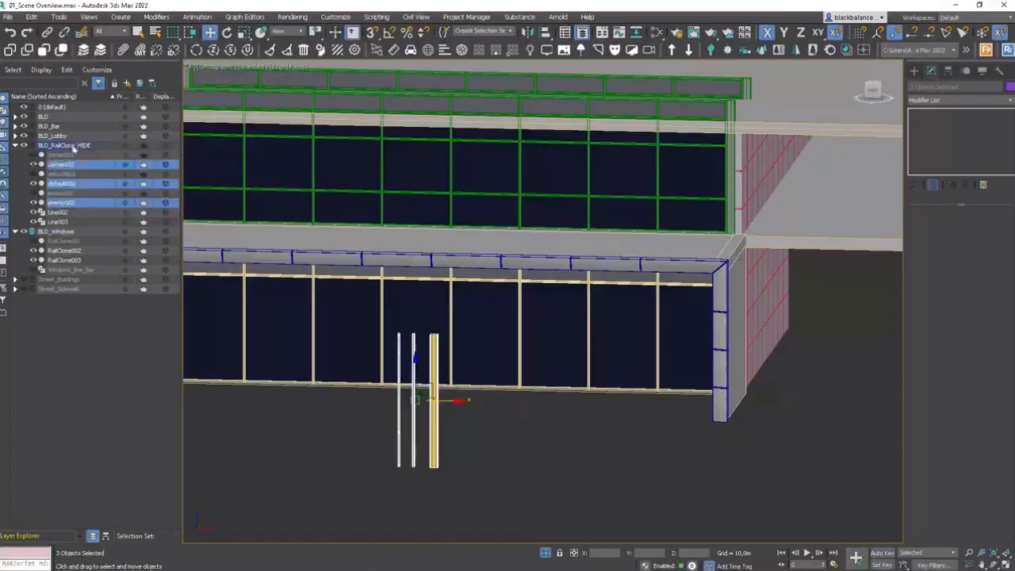
left_click(63, 213)
left_click(57, 222, "ctrl")
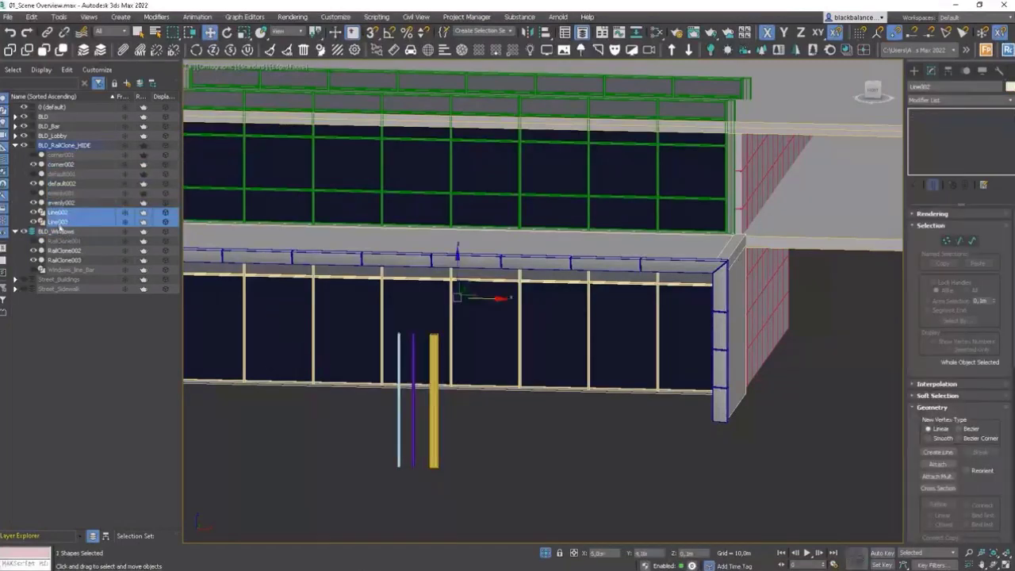
left_click_drag(57, 222, 58, 231)
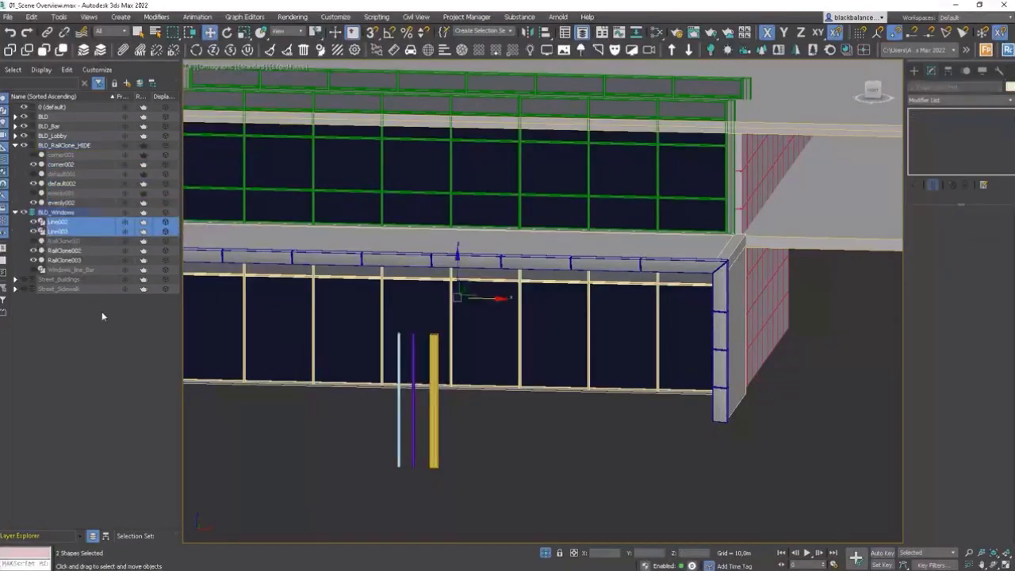
left_click(323, 422)
Step: Raise the corner002, default002 and evenly002 segments along Z, snapping their bottoms to the base height of the upper windows
left_click(434, 424)
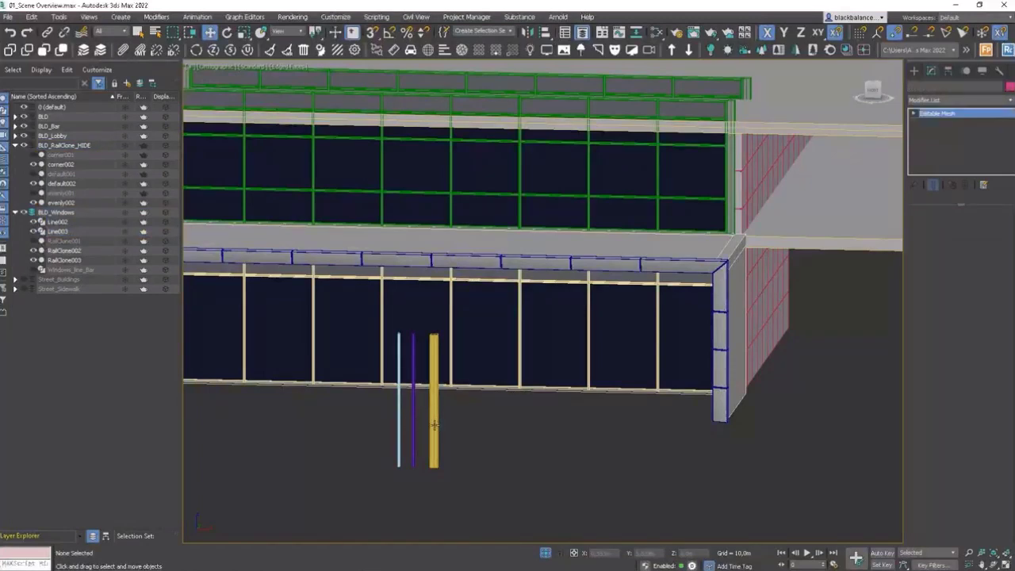
left_click_drag(473, 434, 370, 458)
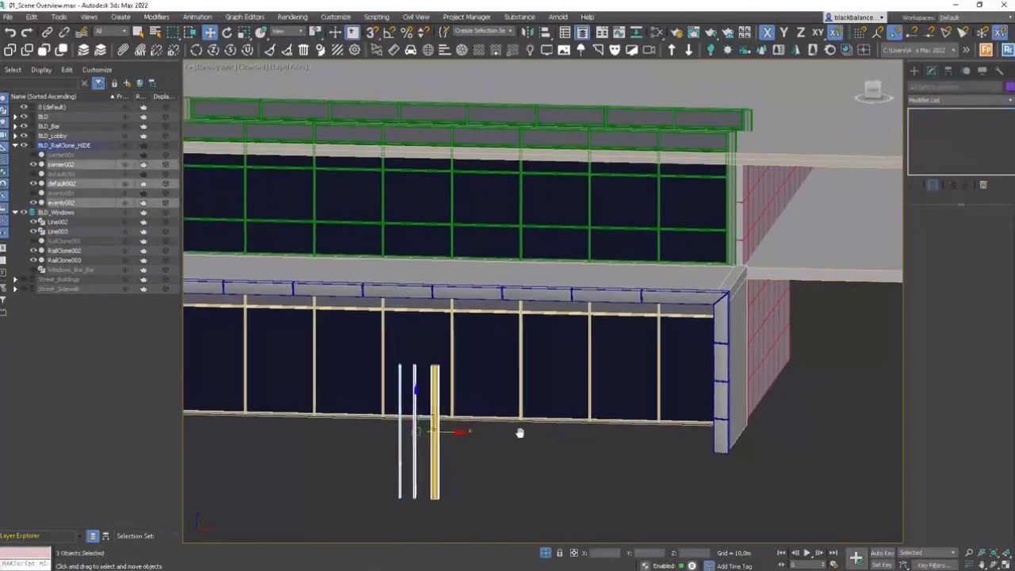
scroll(445, 498, "up", 3)
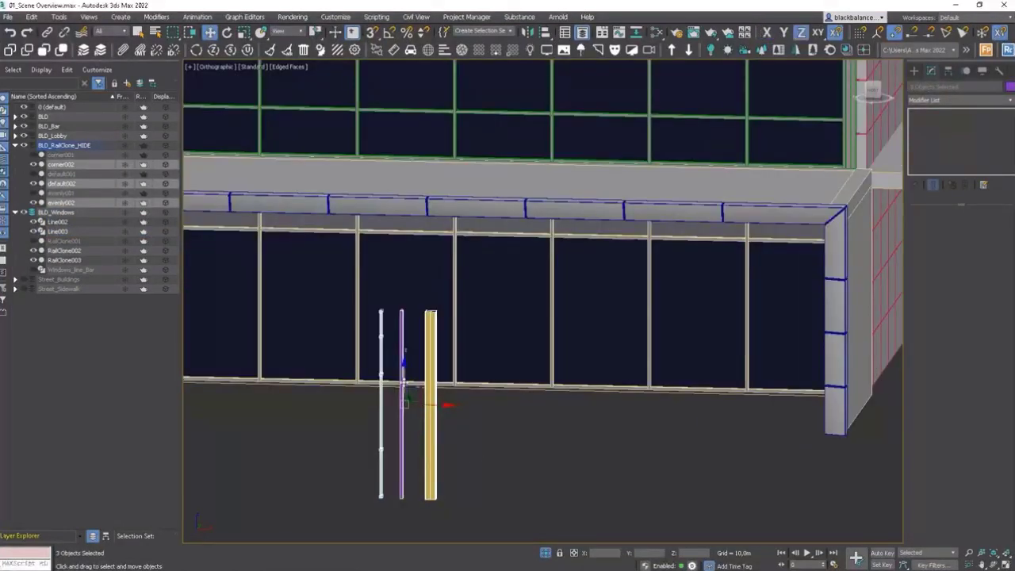
key("s")
scroll(440, 499, "down", 4)
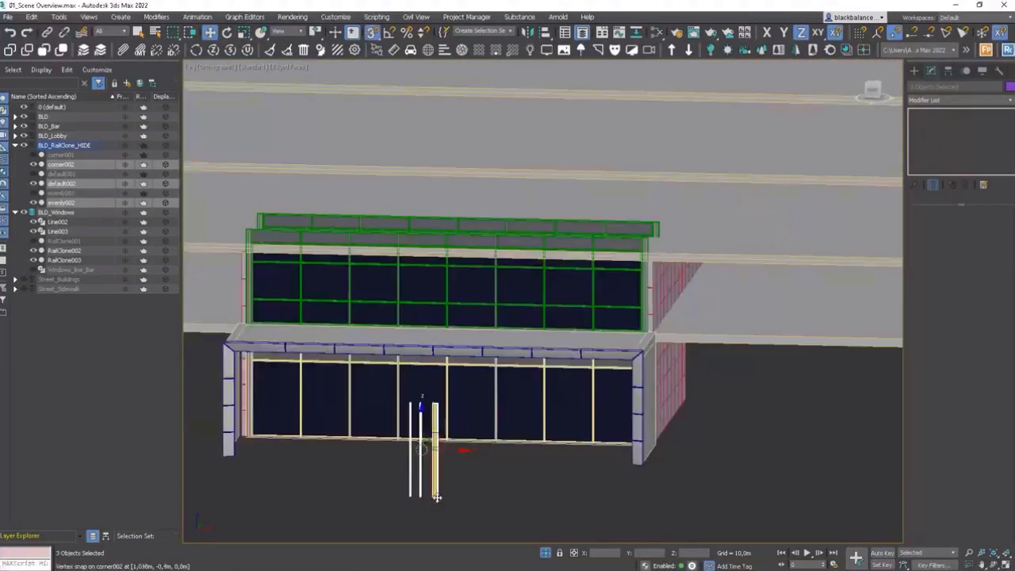
left_click_drag(437, 498, 669, 327)
Step: Convert the corner002, evenly002 and default002 segments to Editable Poly in the front view
middle_click_drag(559, 382, 596, 364, "alt")
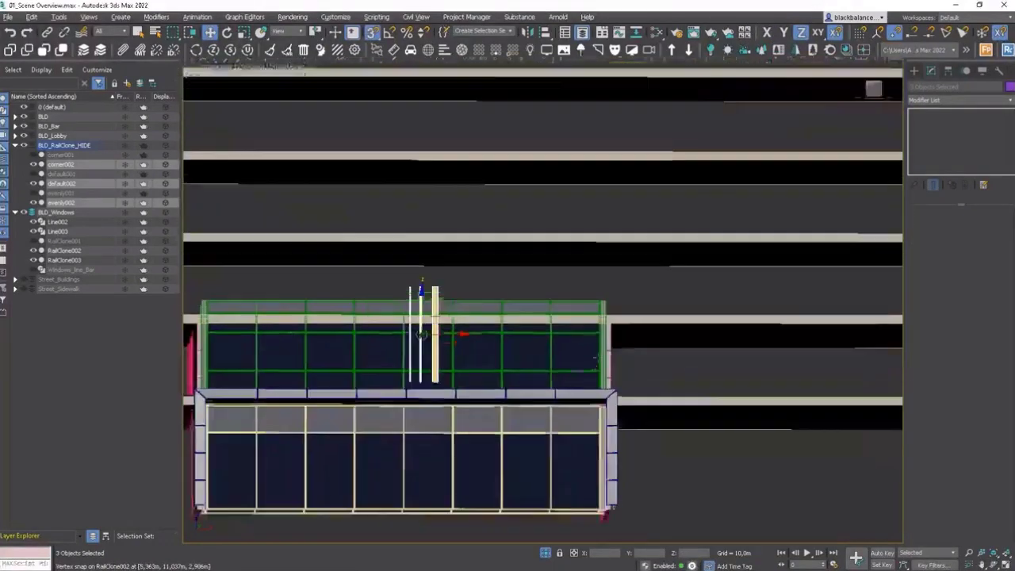
key("f")
scroll(421, 334, "up", 5)
scroll(413, 311, "down", 4)
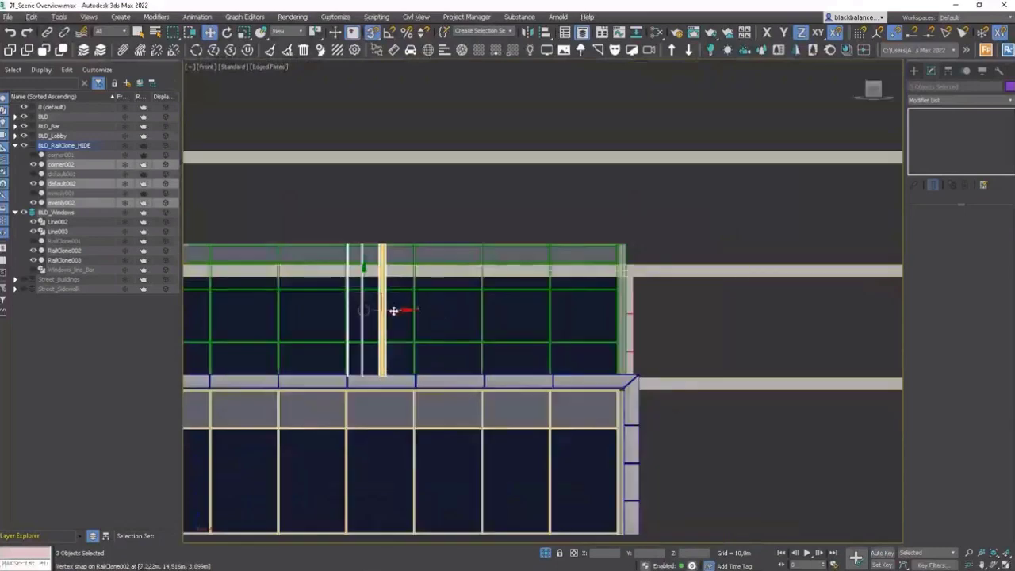
scroll(394, 311, "up", 2)
left_click(380, 236)
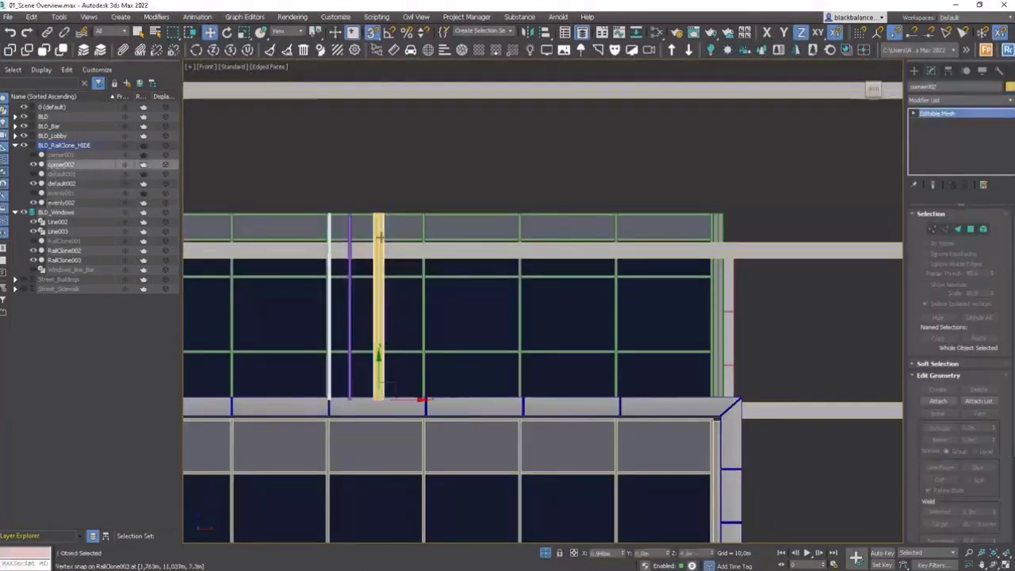
right_click(379, 237)
left_click(412, 345)
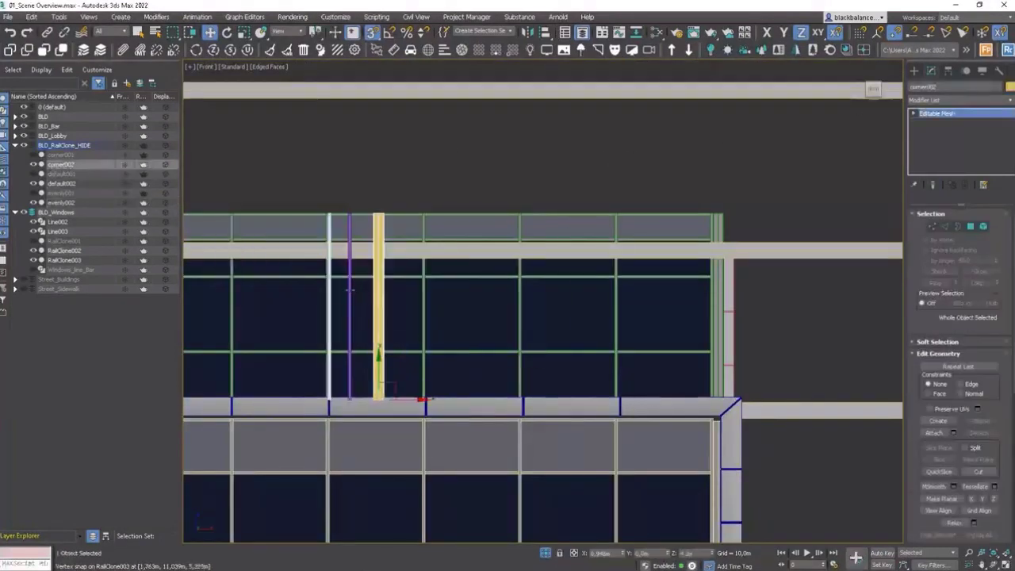
left_click(349, 287)
right_click(347, 288)
left_click(385, 396)
left_click(327, 279)
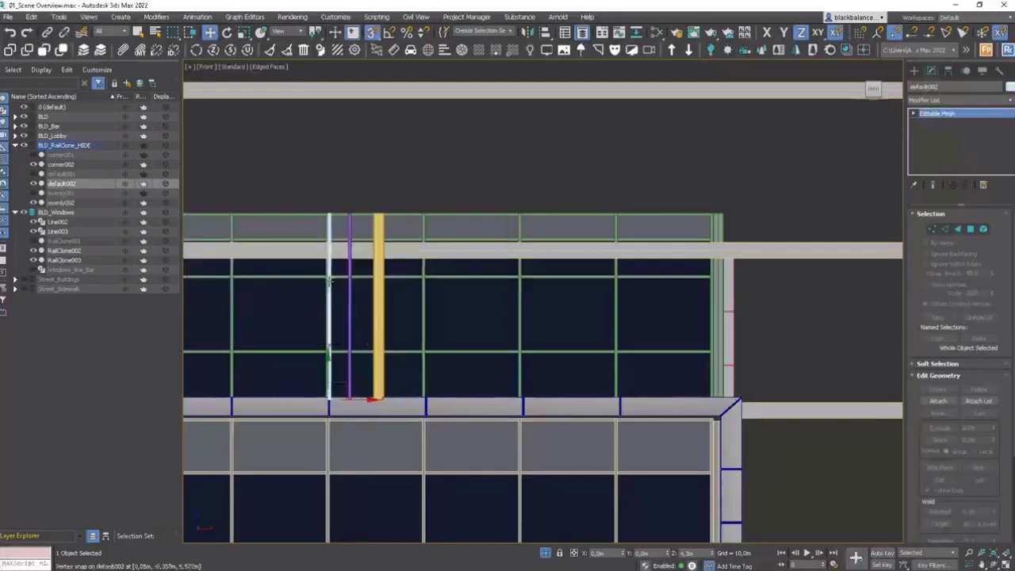
right_click(326, 278)
left_click(366, 389)
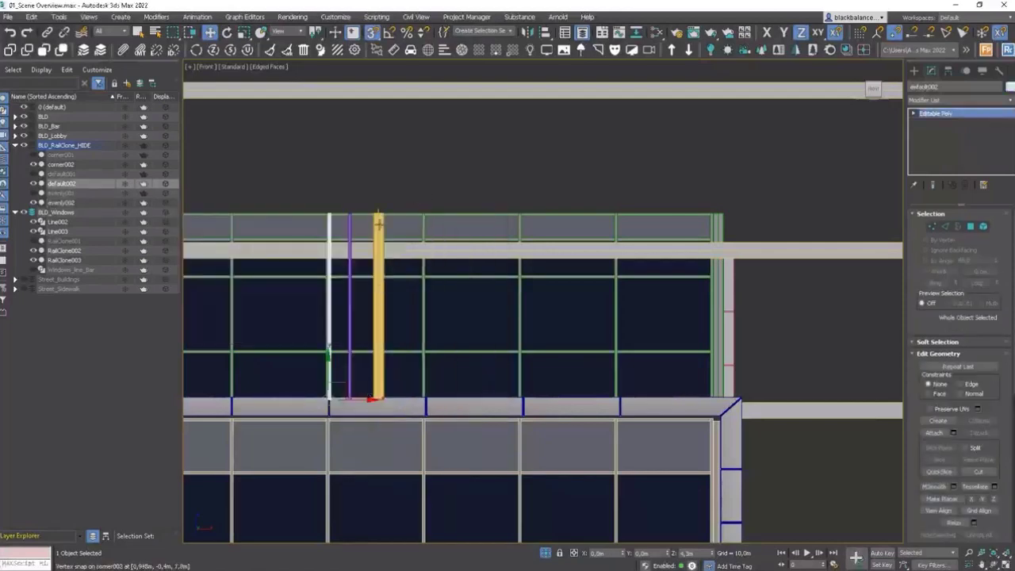
Step: Lower the top vertices of the corner002 segment to the underside of the floor slab above
left_click(379, 227)
key("1")
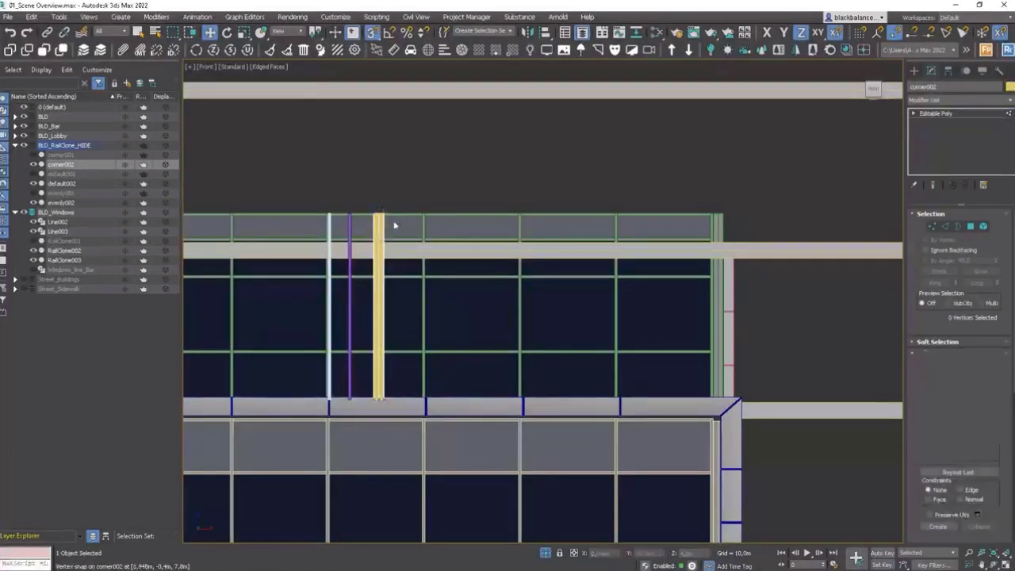
left_click_drag(395, 225, 796, 240)
scroll(627, 233, "down", 5)
scroll(660, 251, "up", 4)
key("1")
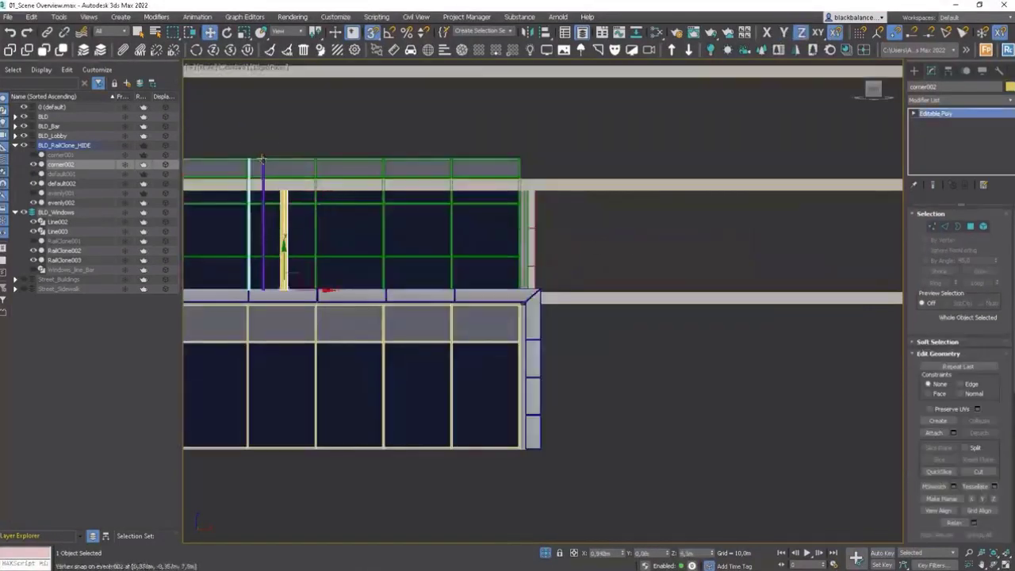
Step: Lower the top vertices of the evenly002 segment to the underside of the floor slab above
left_click(264, 182)
key("1")
left_click(264, 160)
left_click_drag(324, 128, 265, 238)
scroll(260, 163, "down", 4)
scroll(262, 162, "up", 8)
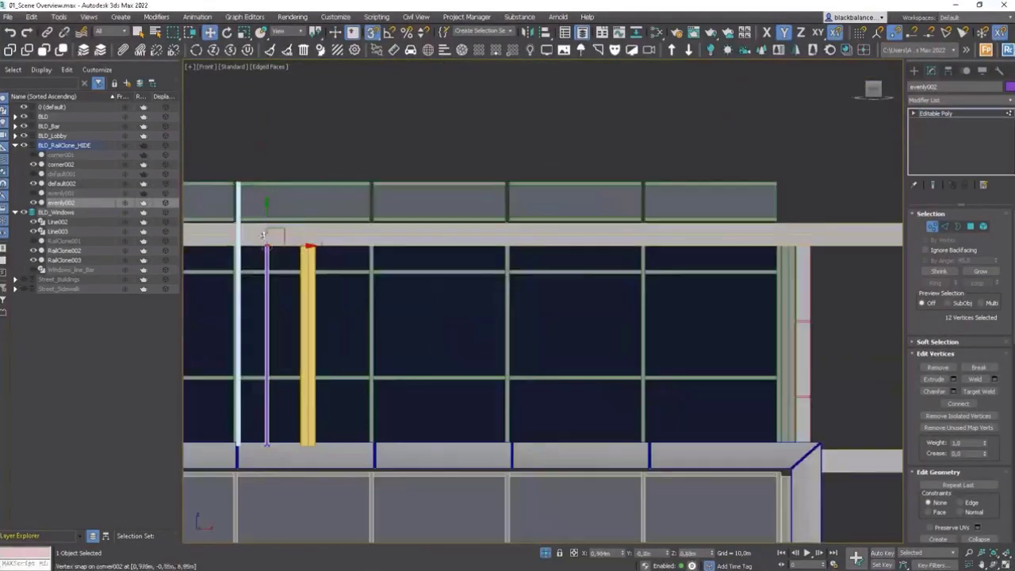
Step: Delete the default002 segment's polygons from its upper window crossbar down to the bottom piece, removing the lower crossbar
middle_click_drag(265, 238, 476, 246)
key("1")
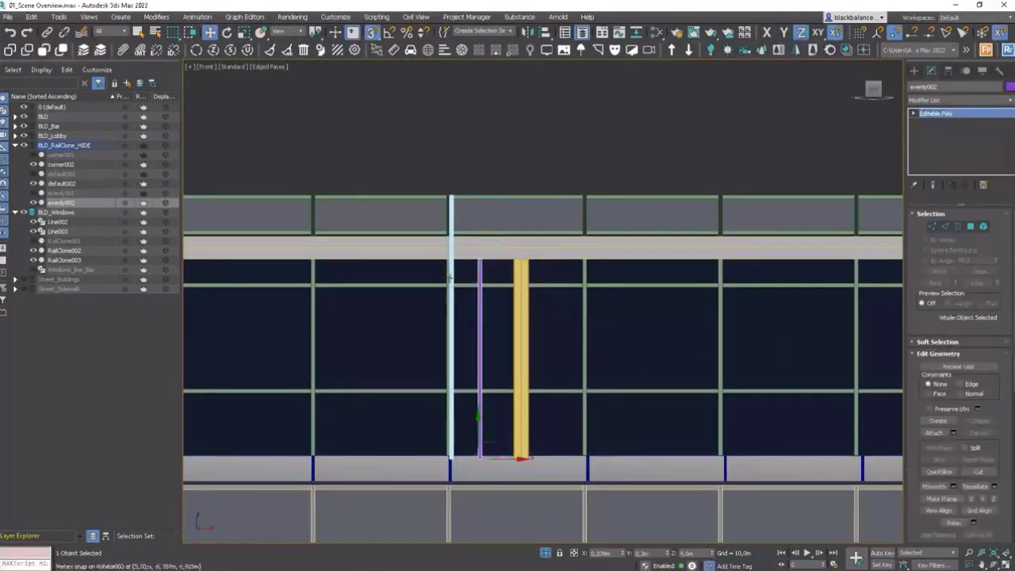
left_click(452, 286)
key("4")
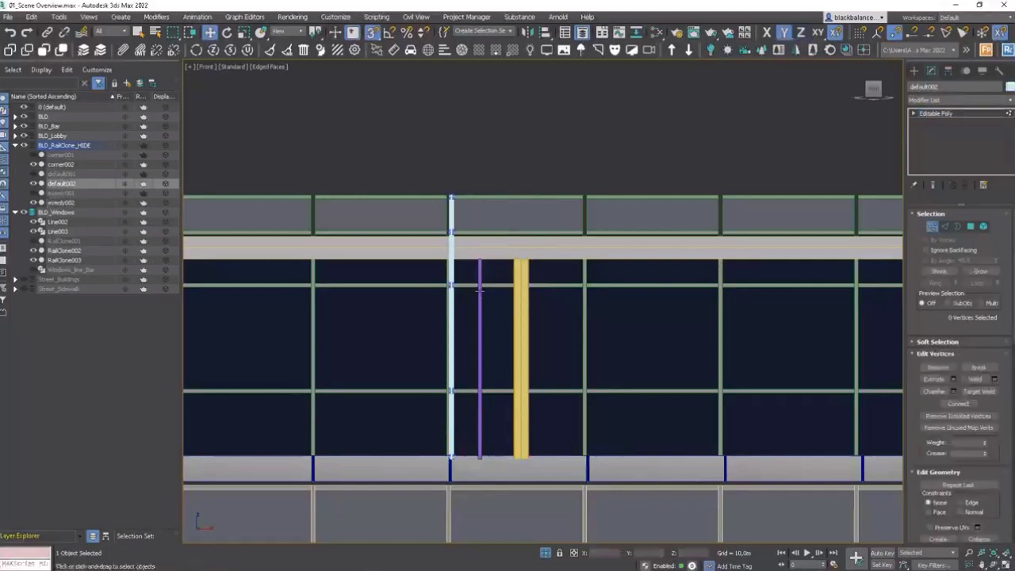
middle_click_drag(465, 272, 461, 264, "alt")
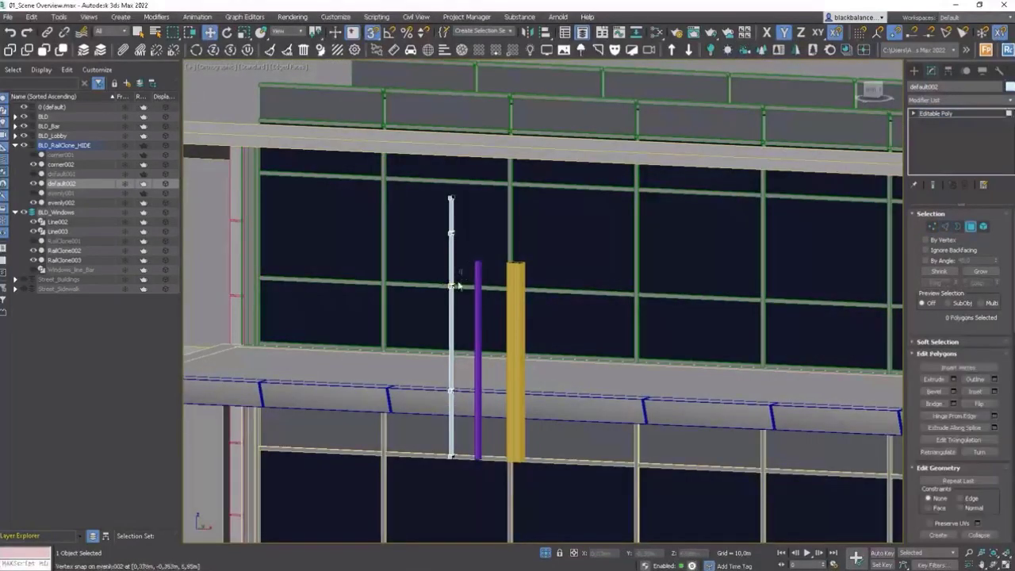
left_click_drag(435, 403, 435, 404)
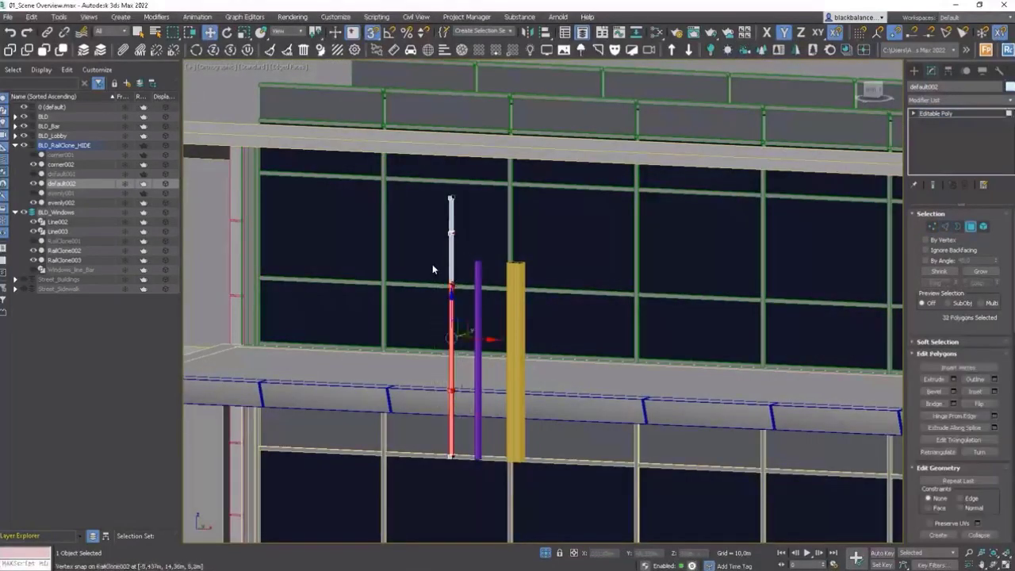
key("Delete")
middle_click_drag(433, 270, 429, 289, "alt")
key("ctrl+z")
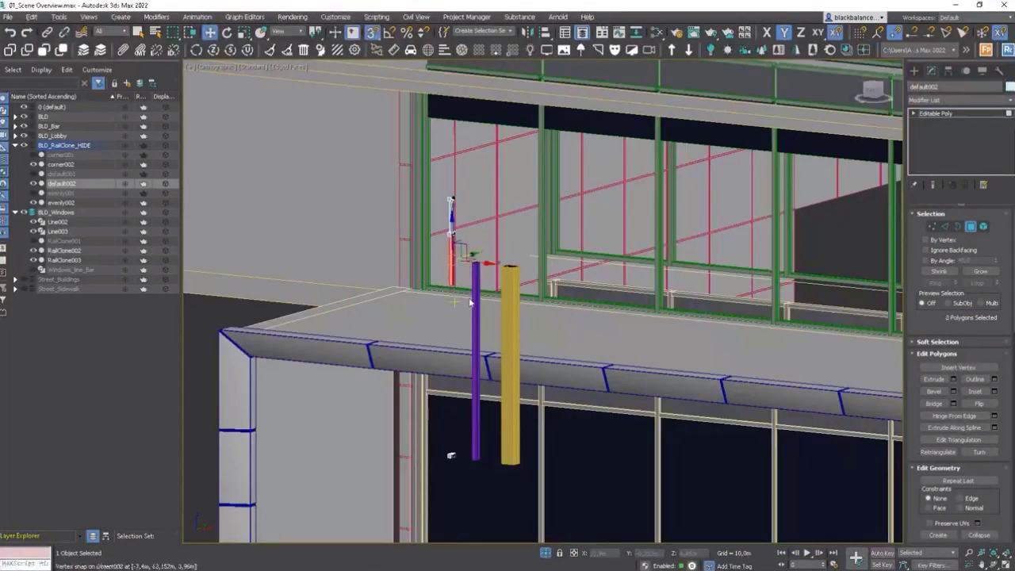
Step: Extend the open lower edges of the default002 segment's upright down to its bottom piece to close the gap
left_click(947, 228)
left_click_drag(482, 248, 433, 254)
left_click_drag(452, 243, 439, 357)
scroll(454, 468, "up", 3)
scroll(455, 471, "up", 5)
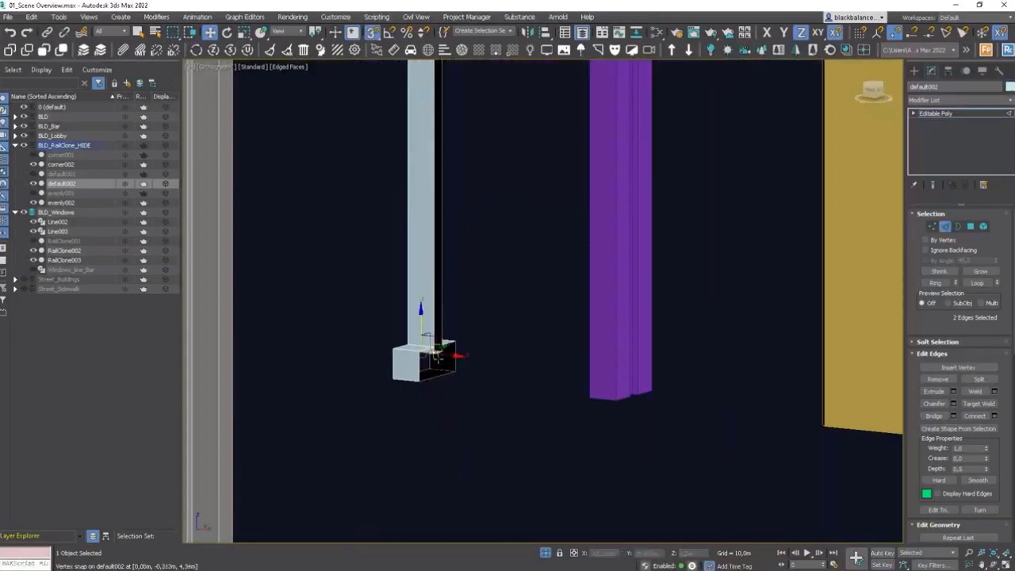
scroll(443, 361, "down", 7)
middle_click_drag(456, 358, 512, 333, "alt")
key("f")
scroll(510, 334, "down", 8)
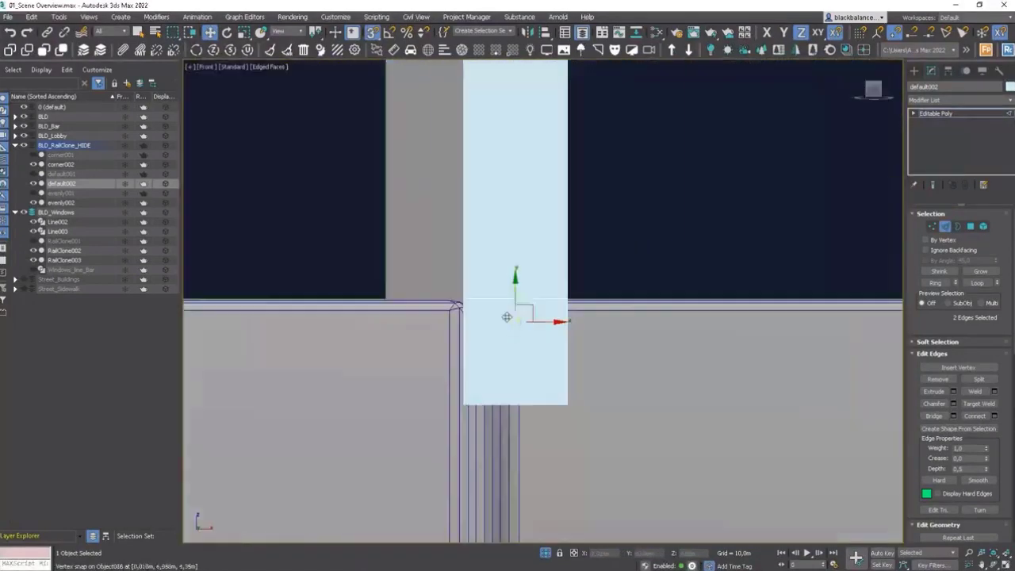
scroll(534, 219, "up", 3)
scroll(537, 190, "down", 2)
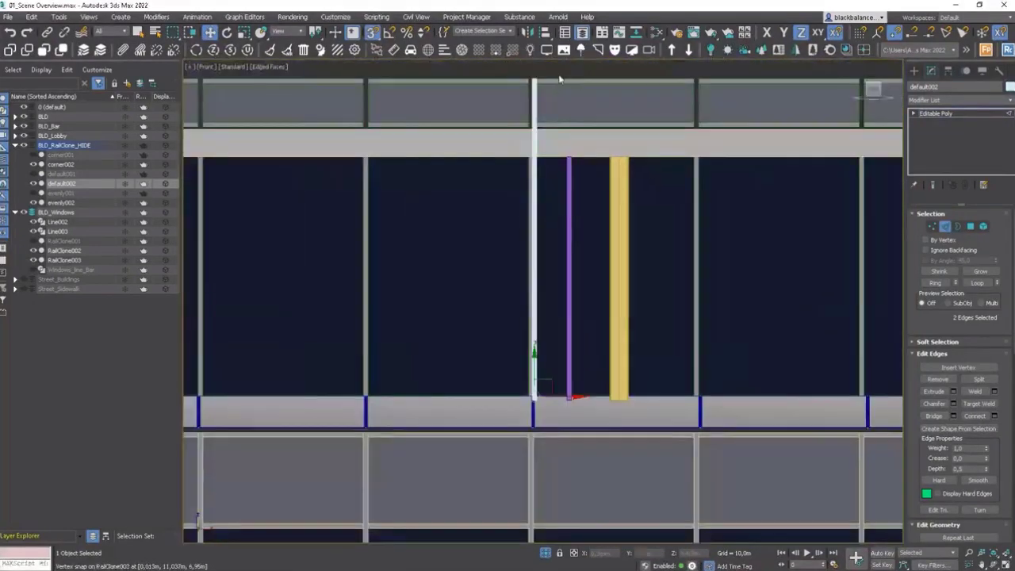
Step: Lower the upper vertices of the default002 segment to the top of evenly002, at the underside of the floor slab
key("1")
scroll(538, 79, "up", 4)
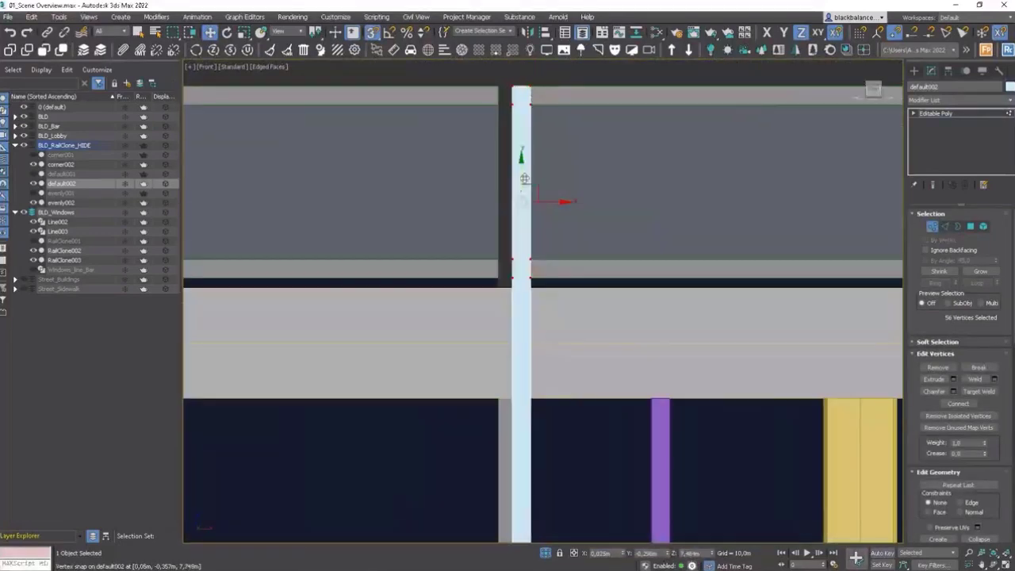
key("F6")
left_click_drag(524, 179, 659, 401)
scroll(572, 363, "down", 4)
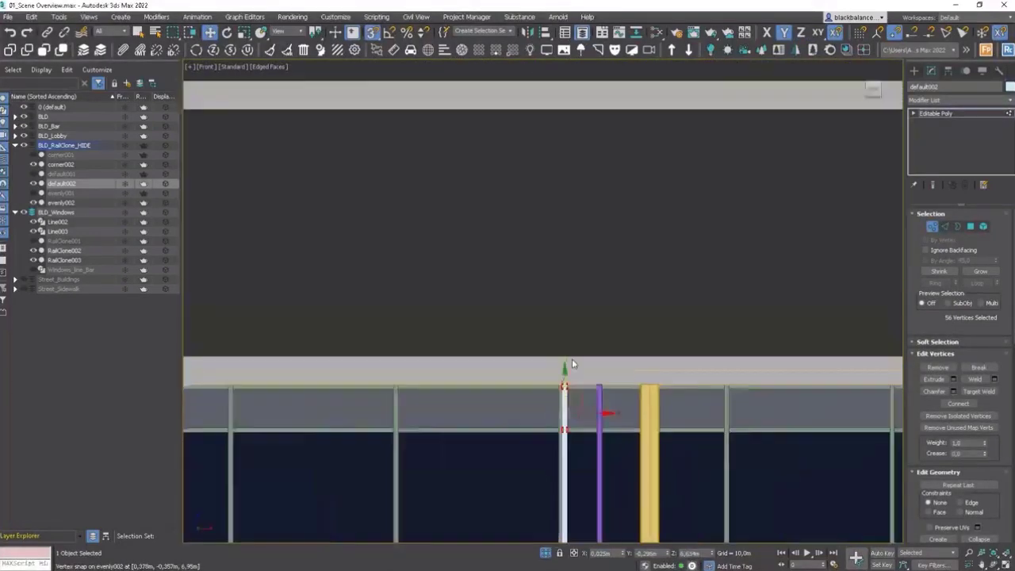
scroll(572, 364, "down", 1)
scroll(602, 464, "up", 1)
scroll(601, 468, "down", 1)
middle_click_drag(595, 480, 556, 350)
scroll(554, 349, "up", 2)
left_click(934, 227)
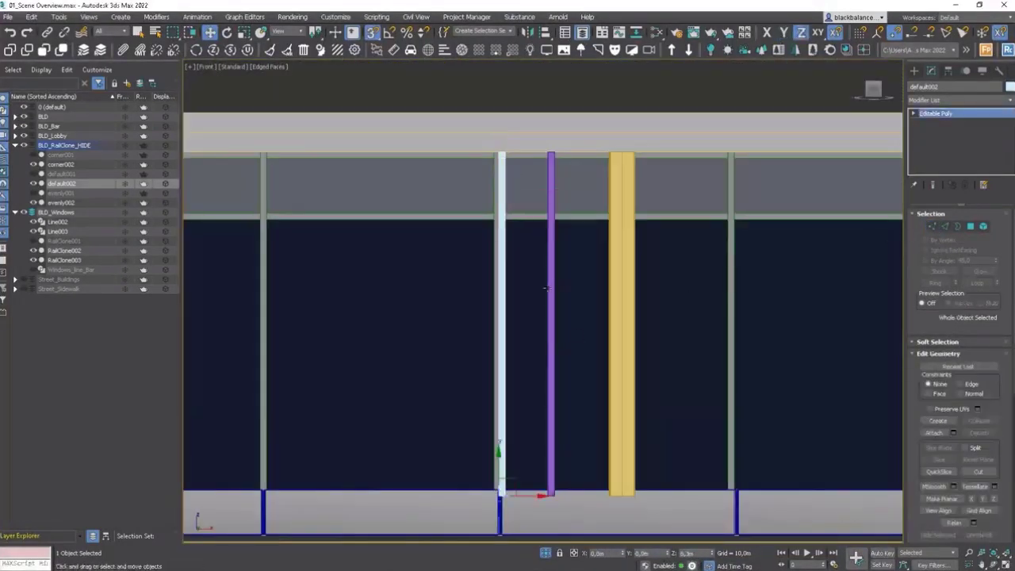
Step: Connect the vertical edges of the evenly002 segment with a new edge ring at mid-height
left_click(552, 287)
key("2")
left_click_drag(586, 318, 486, 333)
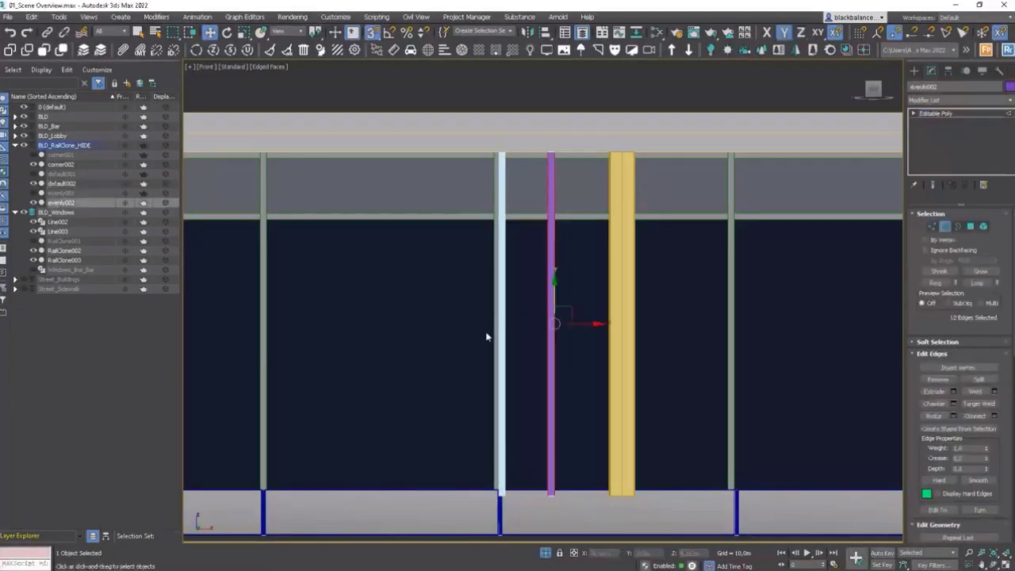
left_click(975, 417)
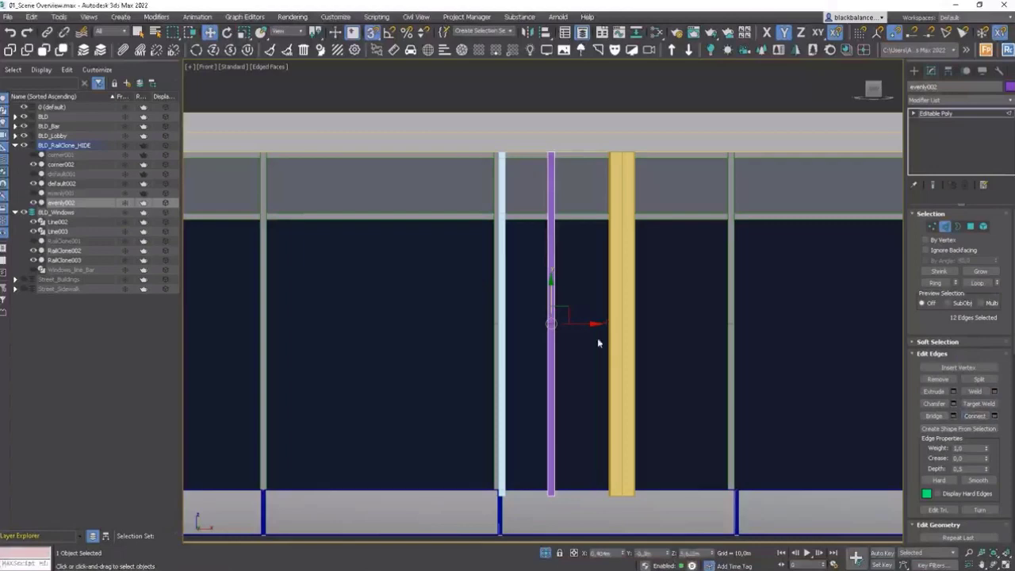
left_click(945, 228)
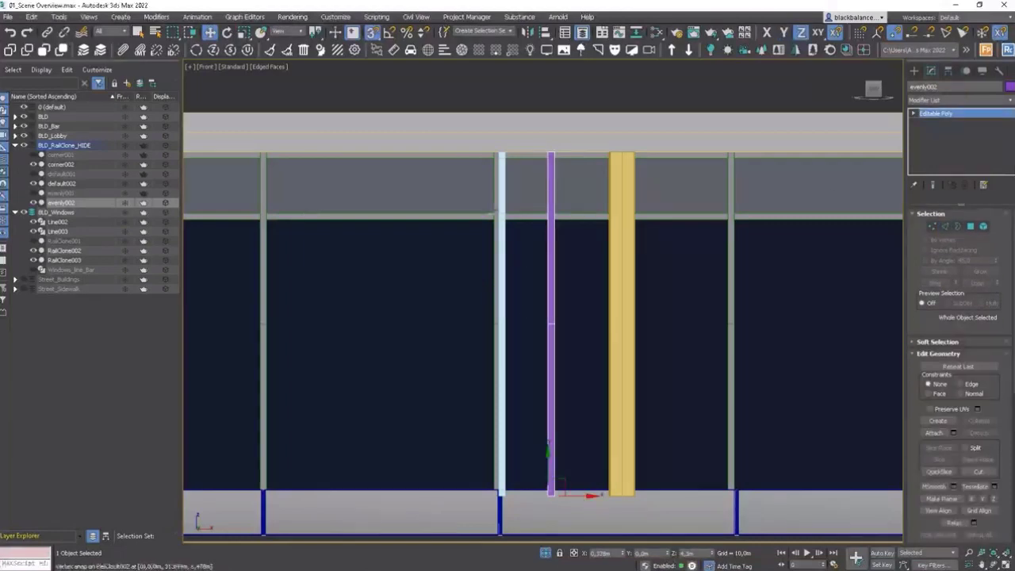
Step: Lower the crossbar vertices of the default002 segment to the mid-height edge ring of evenly002
left_click(505, 228)
key("1")
left_click_drag(526, 198, 550, 324)
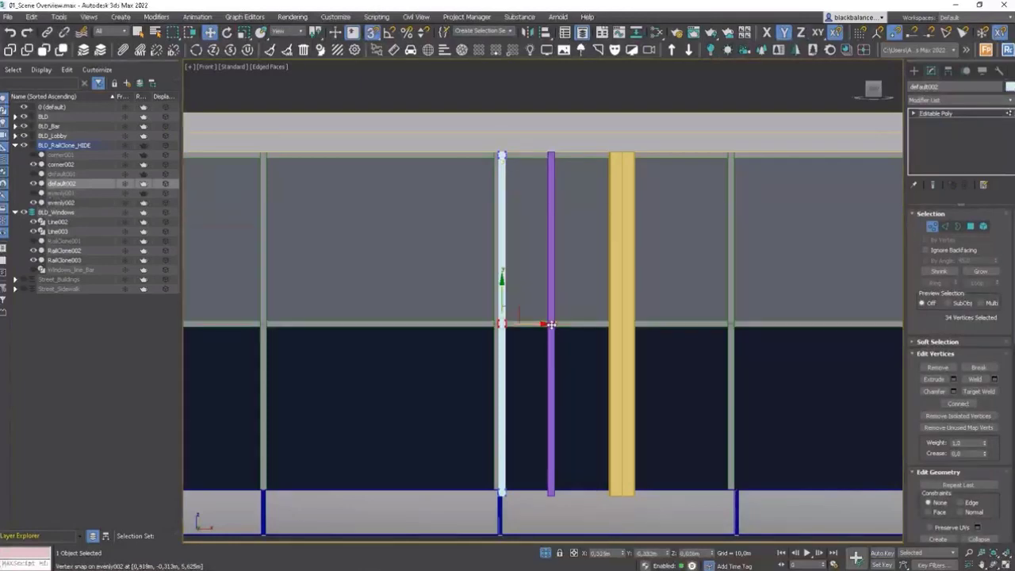
scroll(579, 333, "down", 8)
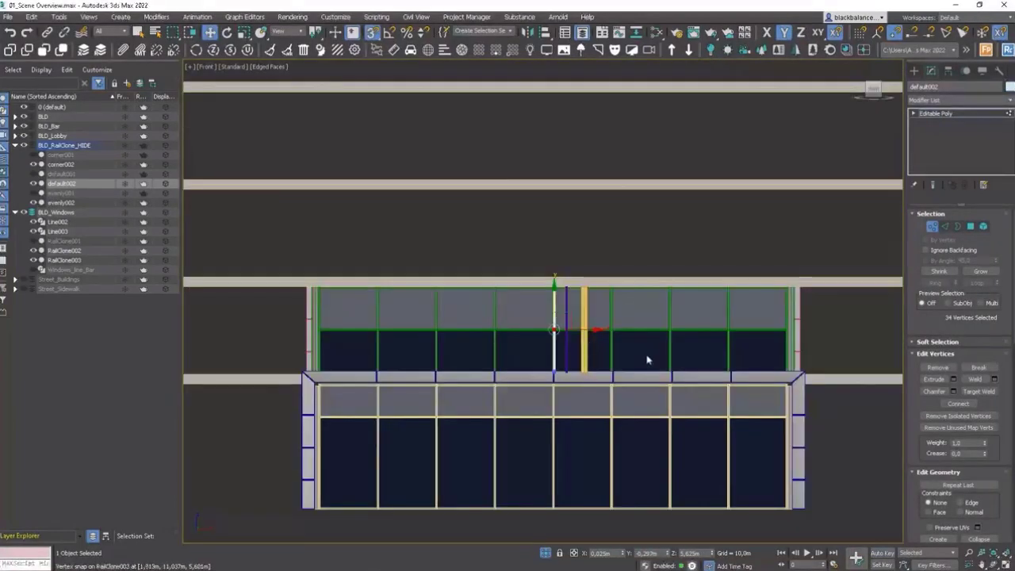
middle_click_drag(643, 358, 536, 374, "alt")
scroll(731, 339, "up", 6)
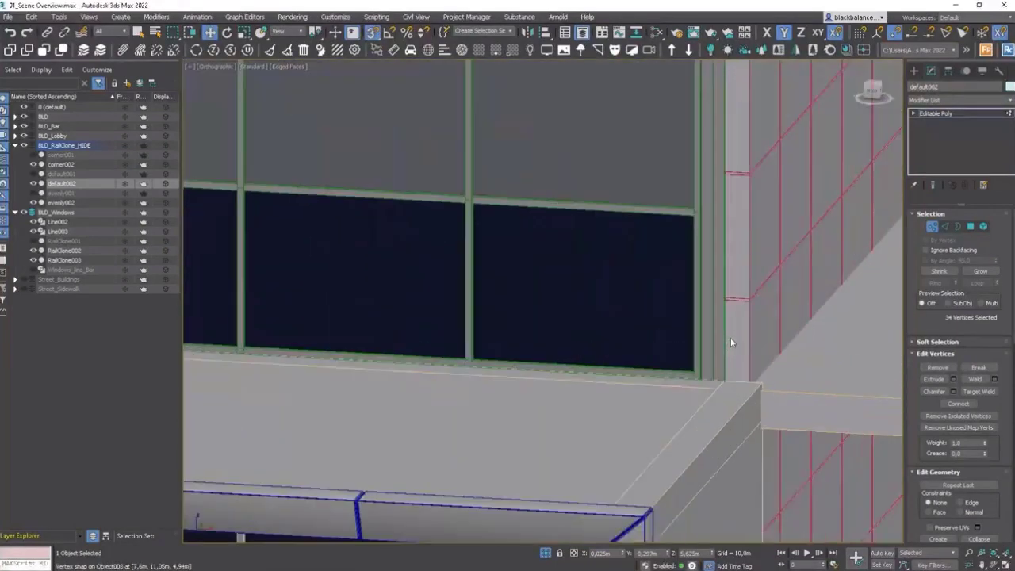
scroll(726, 342, "down", 5)
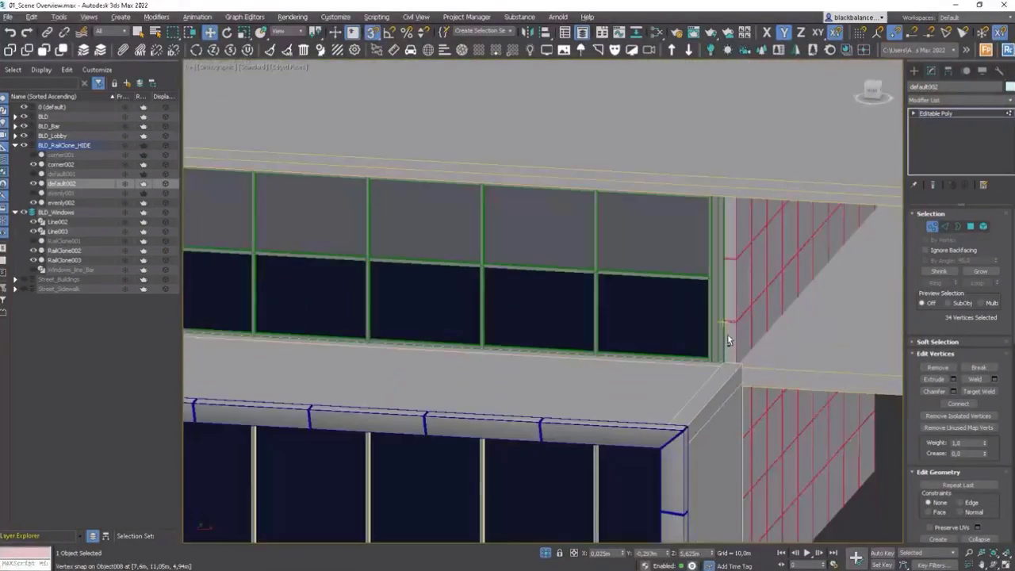
scroll(725, 338, "up", 3)
scroll(597, 313, "down", 4)
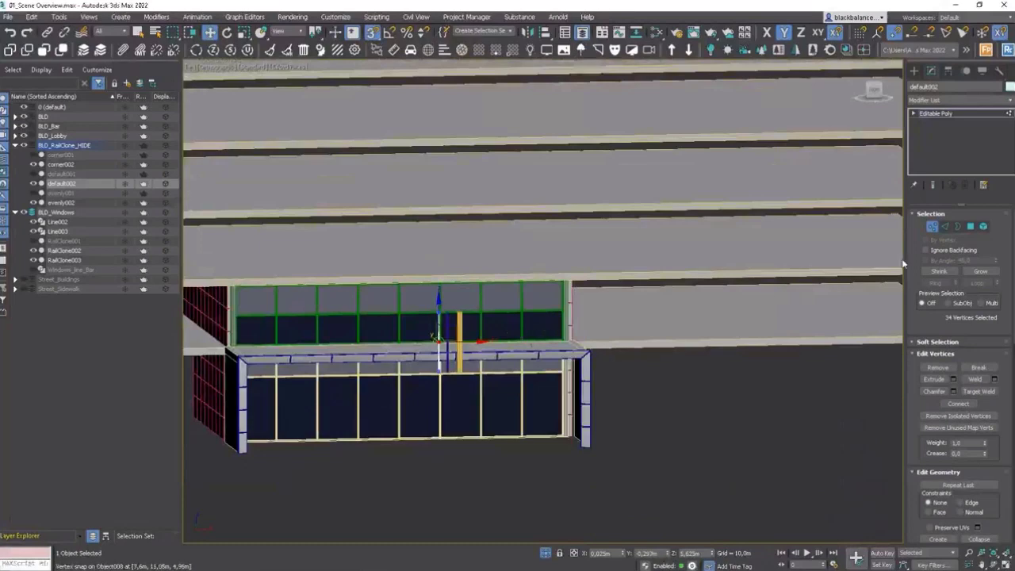
left_click(932, 229)
Step: Isolate the RailClone002 and RailClone003 curtain walls with default shading and no edged faces
middle_click_drag(519, 305, 504, 340, "alt")
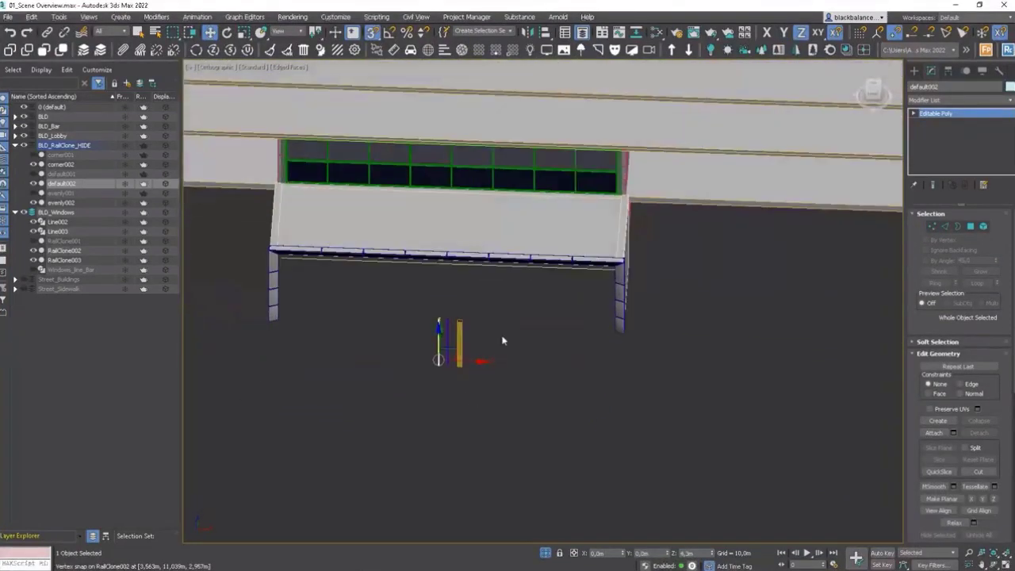
left_click_drag(503, 340, 718, 379)
scroll(395, 376, "down", 5)
scroll(395, 375, "up", 5)
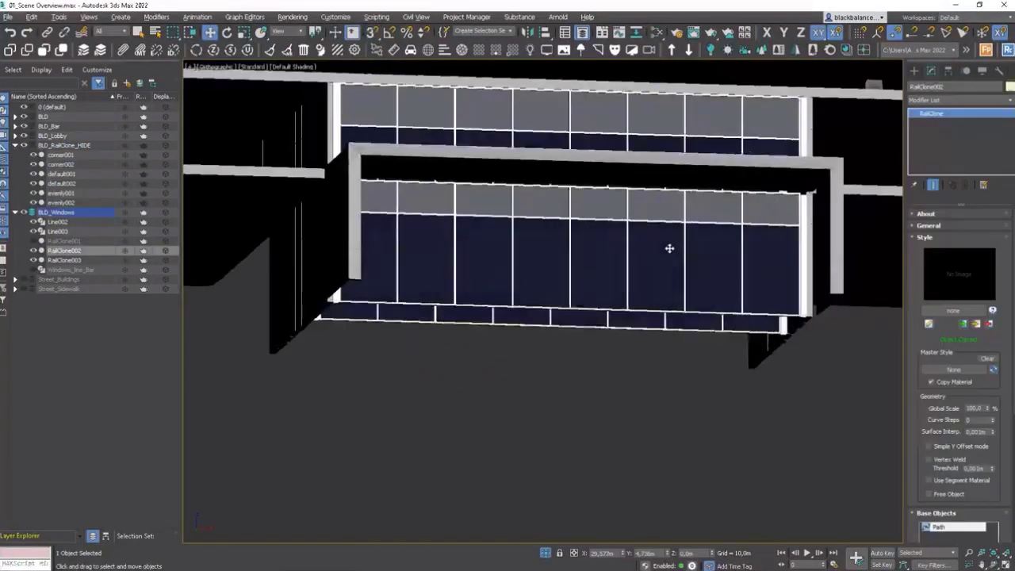
mouse_move(669, 246)
middle_mouse_down("alt")
mouse_move(672, 279)
mouse_move(691, 164)
middle_mouse_up("alt")
scroll(666, 286, "up", 3)
scroll(667, 292, "down", 3)
left_click(691, 163, "ctrl")
key("alt+q")
left_click(847, 353)
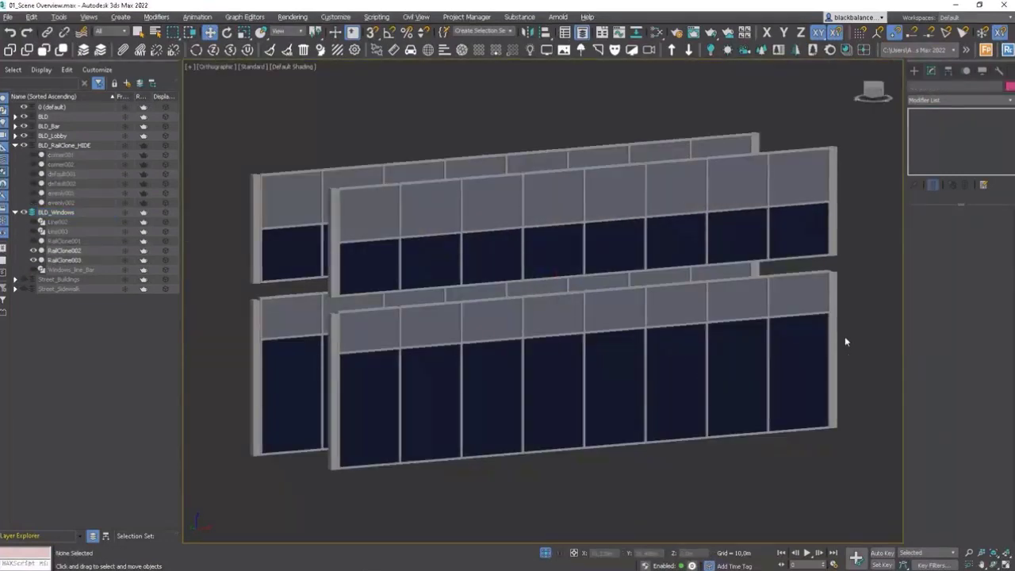
Step: Unhide the corner, default and evenly segments of the BLD_RailClone_HIDE layer alongside the isolated curtain walls
middle_click_drag(843, 340, 830, 241, "alt")
left_click(766, 242)
scroll(754, 254, "down", 4)
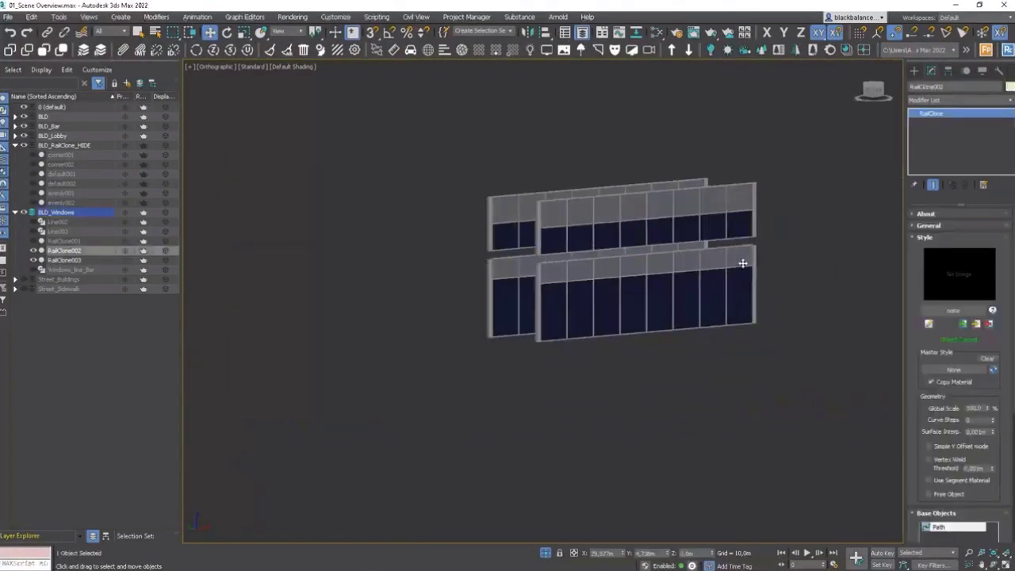
middle_click_drag(741, 265, 671, 304, "alt")
scroll(754, 278, "down", 2)
right_click(746, 268)
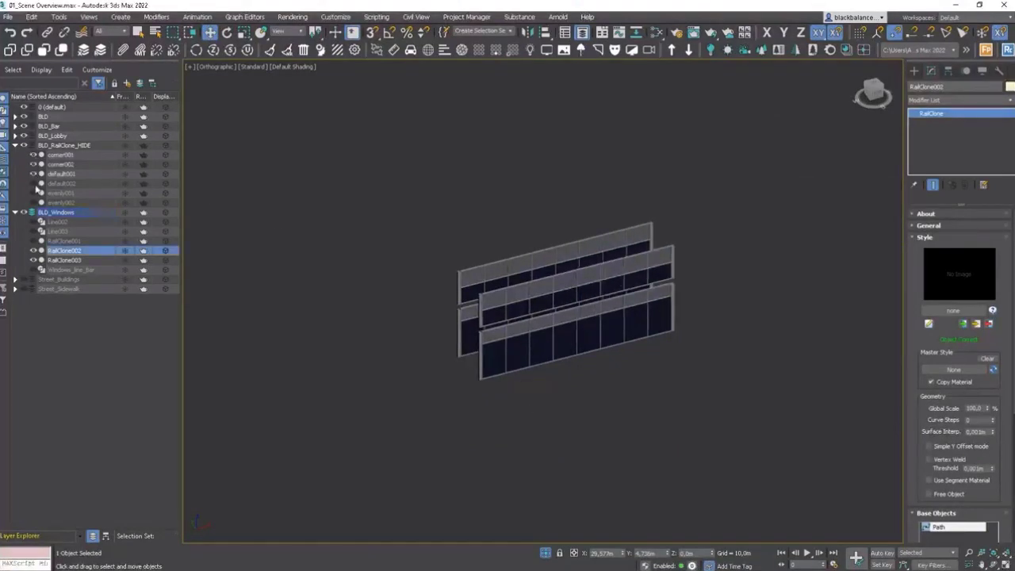
left_click(33, 203)
scroll(396, 323, "down", 5)
scroll(734, 277, "up", 9)
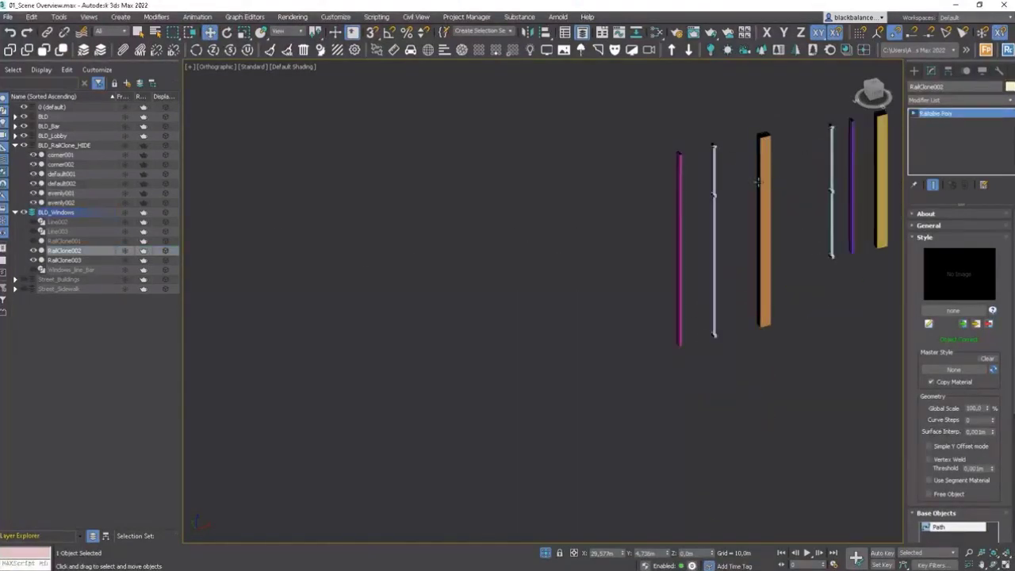
Step: Copy the corner001 segment away from the other segments and put the copy on the BLD_Windows layer
left_click(768, 202)
scroll(762, 214, "down", 5)
middle_click_drag(753, 313, 782, 227, "alt")
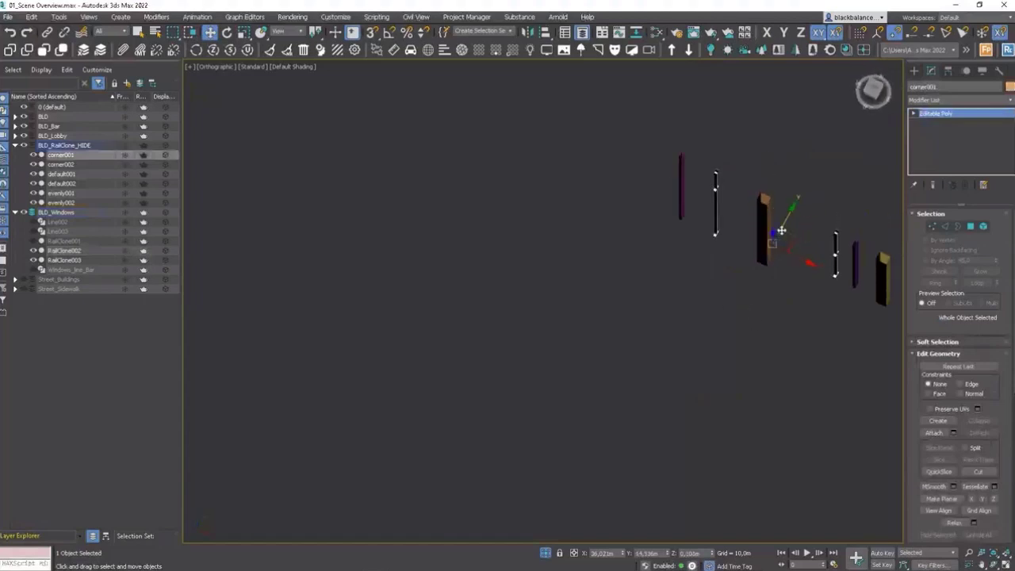
scroll(781, 230, "up", 8)
scroll(782, 230, "down", 8)
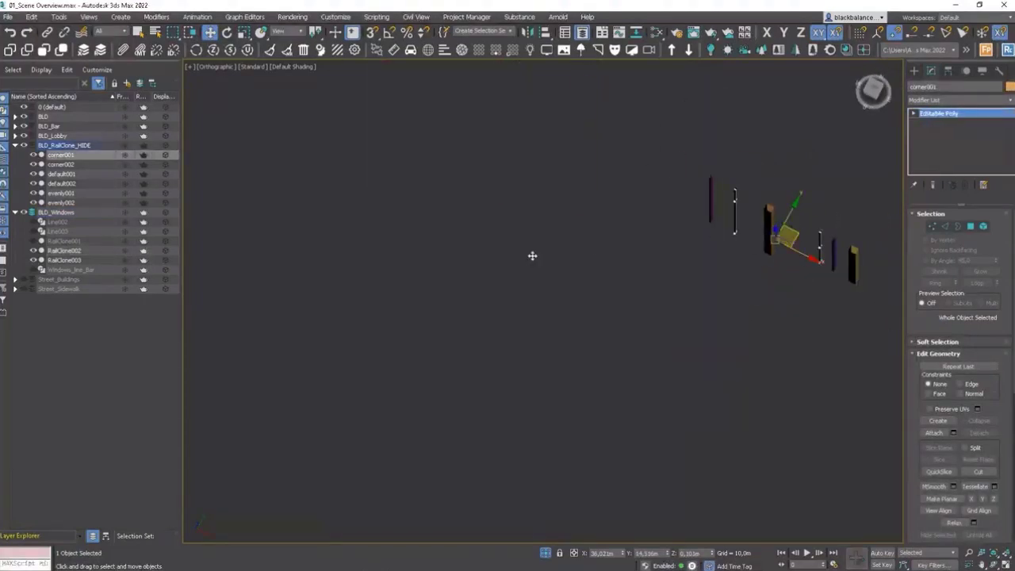
left_click_drag(533, 255, 436, 262, "shift")
left_click(505, 338)
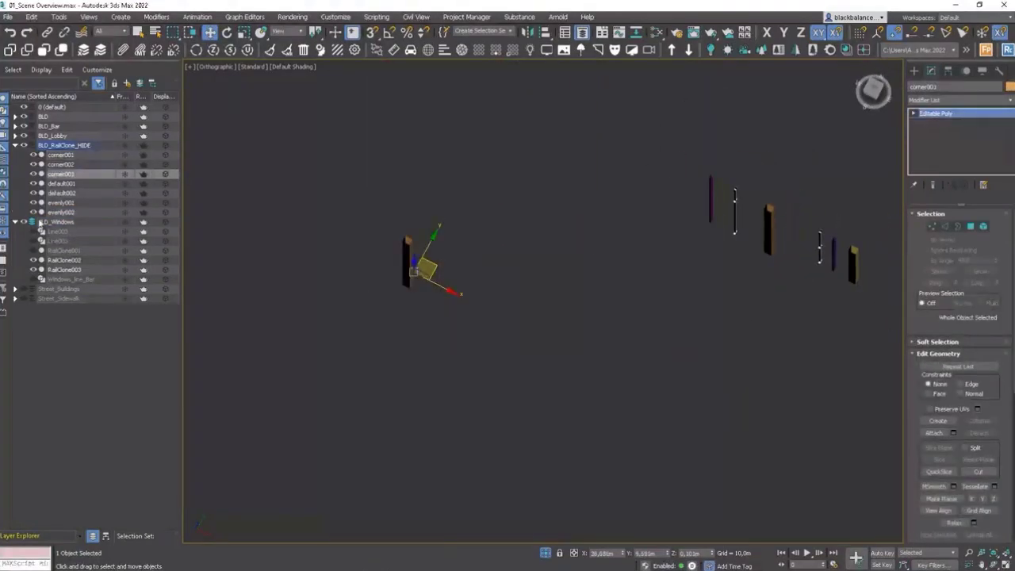
left_click(139, 86)
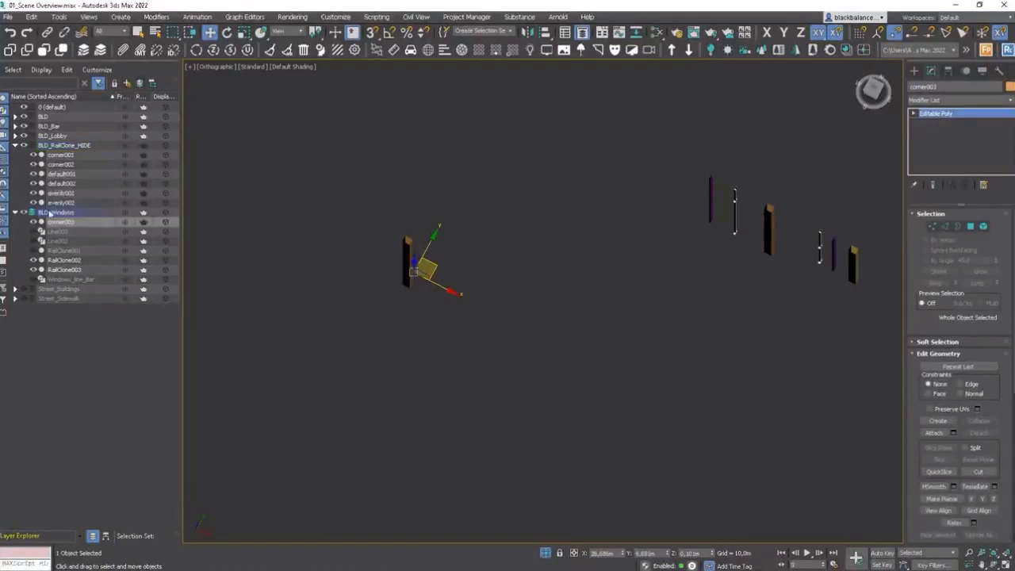
Step: Align the copied corner segment to the RailClone curtain wall
middle_click_drag(494, 286, 802, 303)
scroll(803, 304, "down", 6)
middle_click_drag(709, 258, 762, 203, "alt")
key("alt+a")
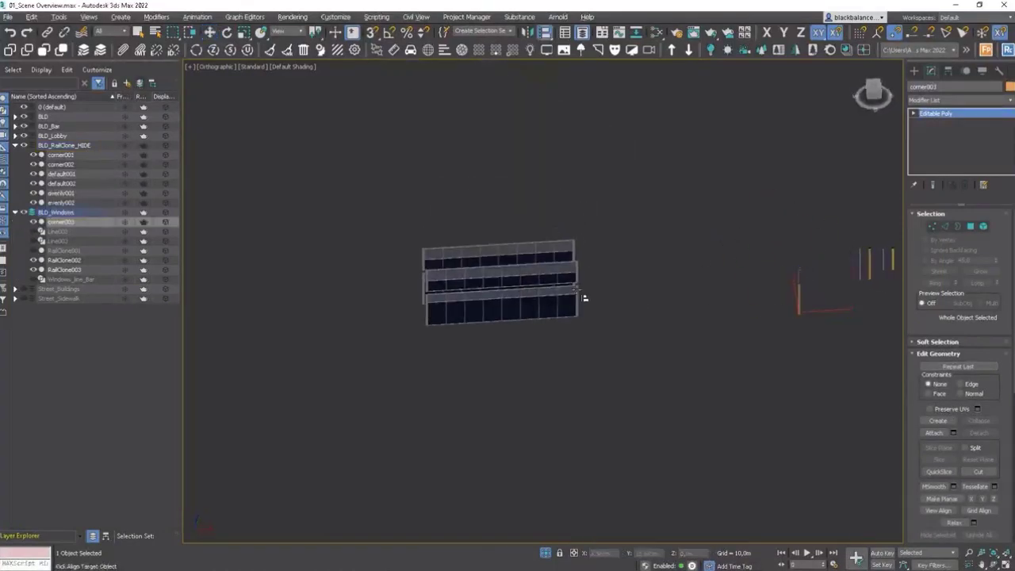
left_click(577, 290)
key("Return")
scroll(577, 295, "up", 3)
scroll(623, 306, "down", 6)
middle_click_drag(629, 305, 631, 327)
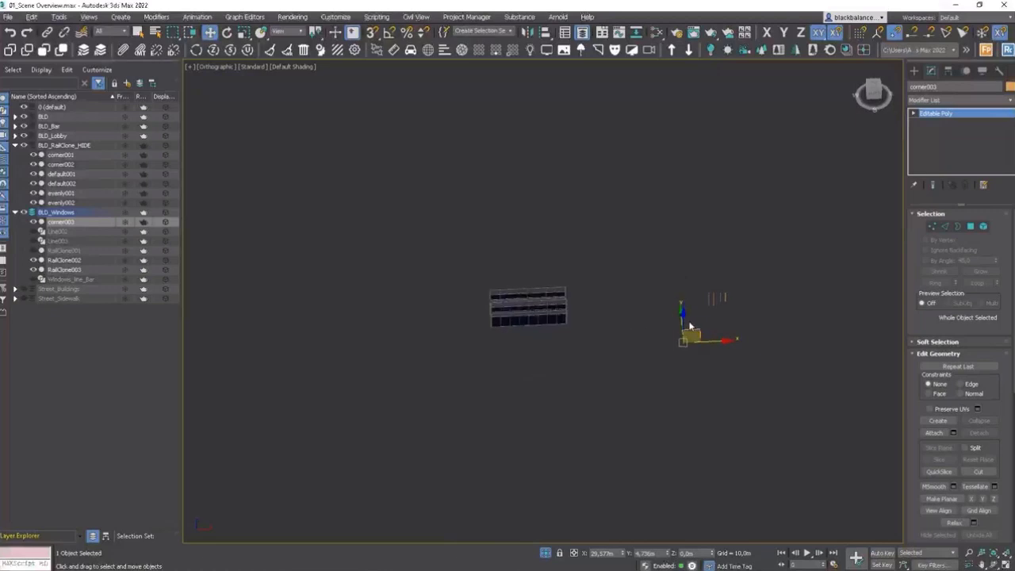
Step: Move the corner copy to the end of the front window row in the wireframe top view
key("t")
key("F3")
scroll(708, 312, "down", 8)
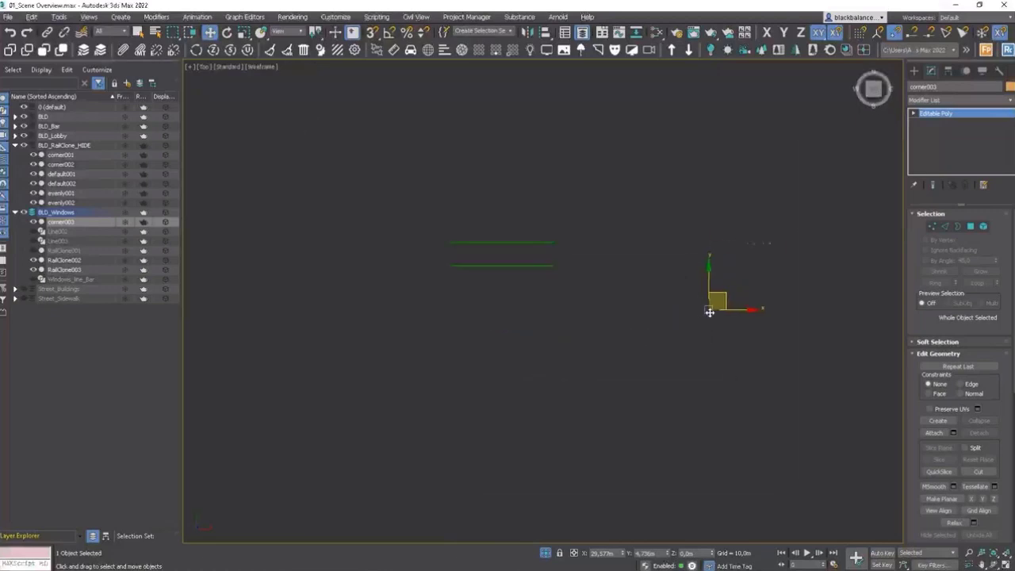
scroll(709, 312, "up", 2)
right_click(720, 309)
left_click(698, 297)
left_click_drag(716, 302, 403, 210)
scroll(395, 218, "up", 9)
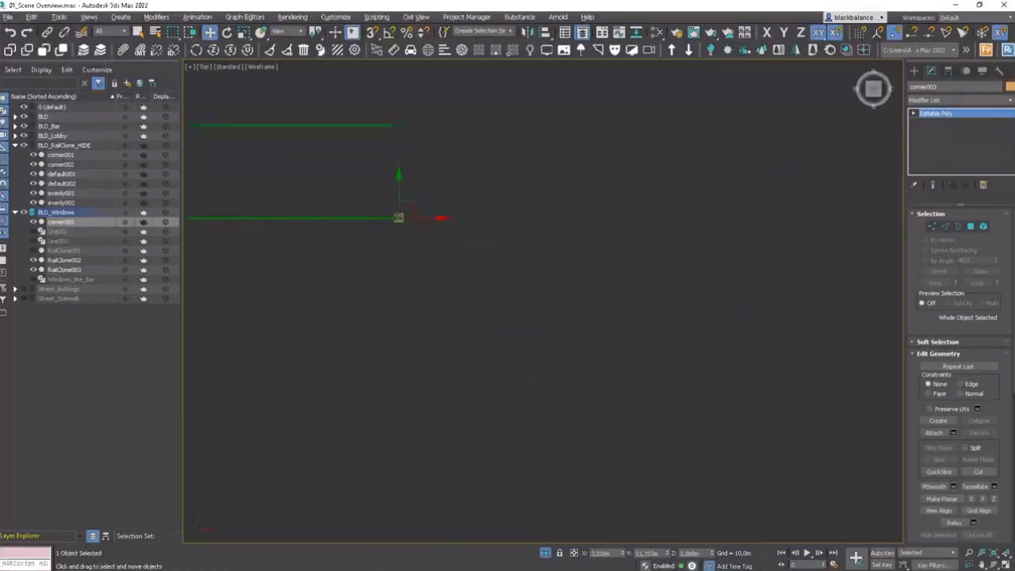
Step: Rotate the corner copy flat along the window row with angle snap on and snap it onto the wall's end frame
key("e")
left_click_drag(504, 223, 562, 223)
key("ctrl+z")
key("a")
scroll(585, 234, "down", 7)
key("w")
scroll(574, 221, "up", 5)
left_click_drag(578, 260, 532, 266)
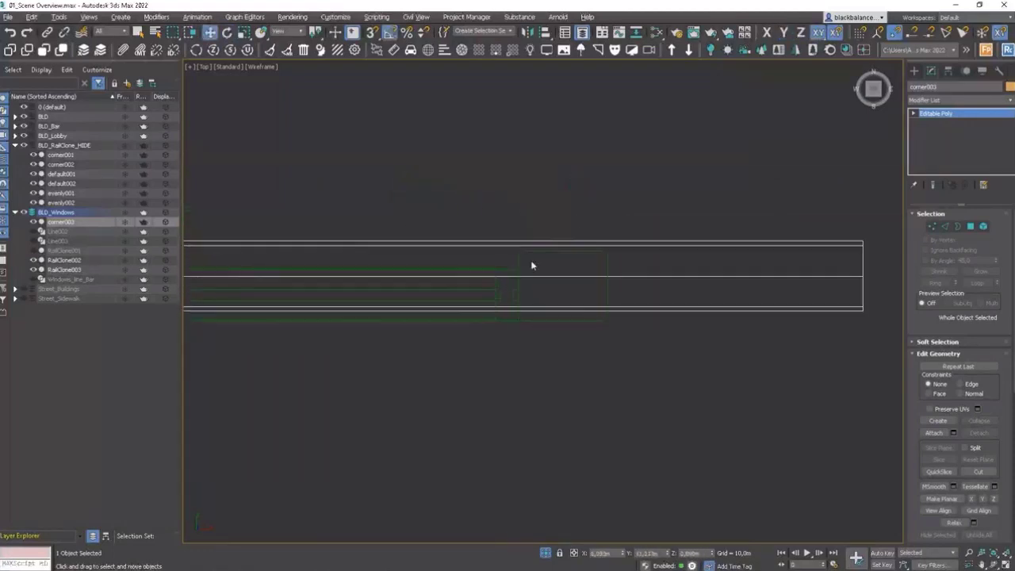
left_click_drag(858, 276, 558, 251)
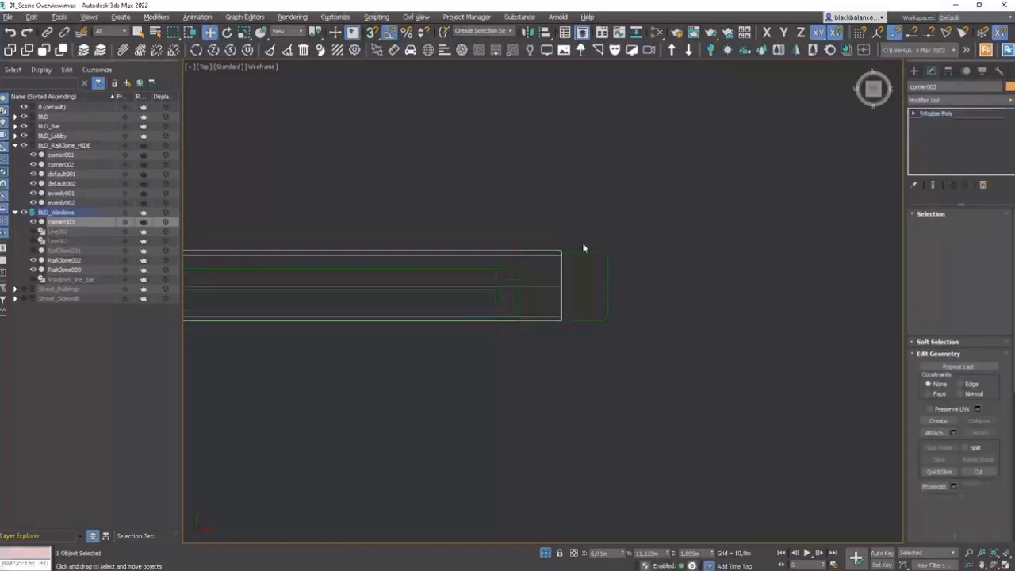
Step: Raise the corner copy about 2.15 m into the gap between the two window rows and align its end with the outer frame
scroll(634, 239, "down", 4)
middle_click_drag(572, 249, 520, 271, "alt")
key("F3")
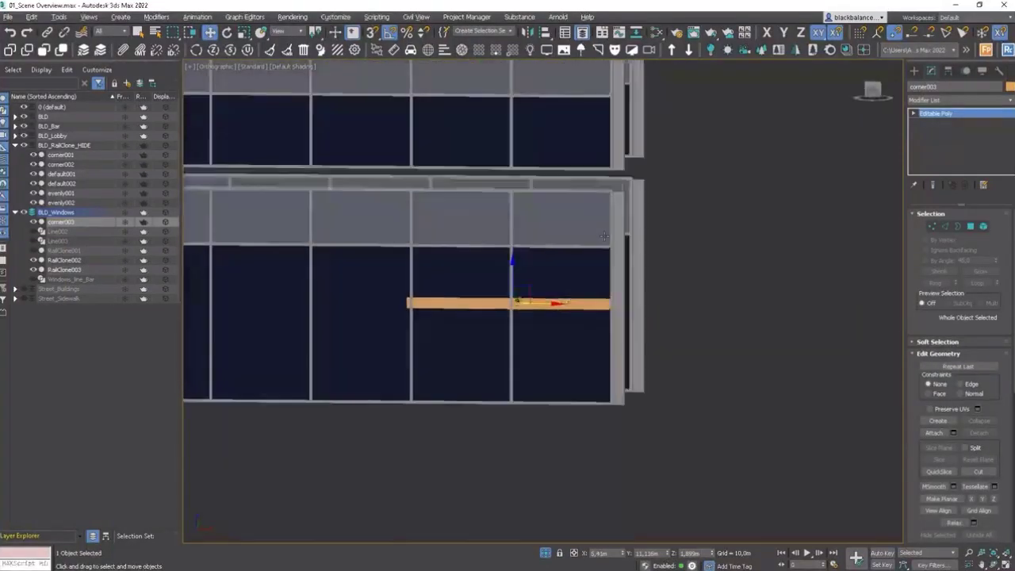
left_click_drag(517, 273, 526, 154)
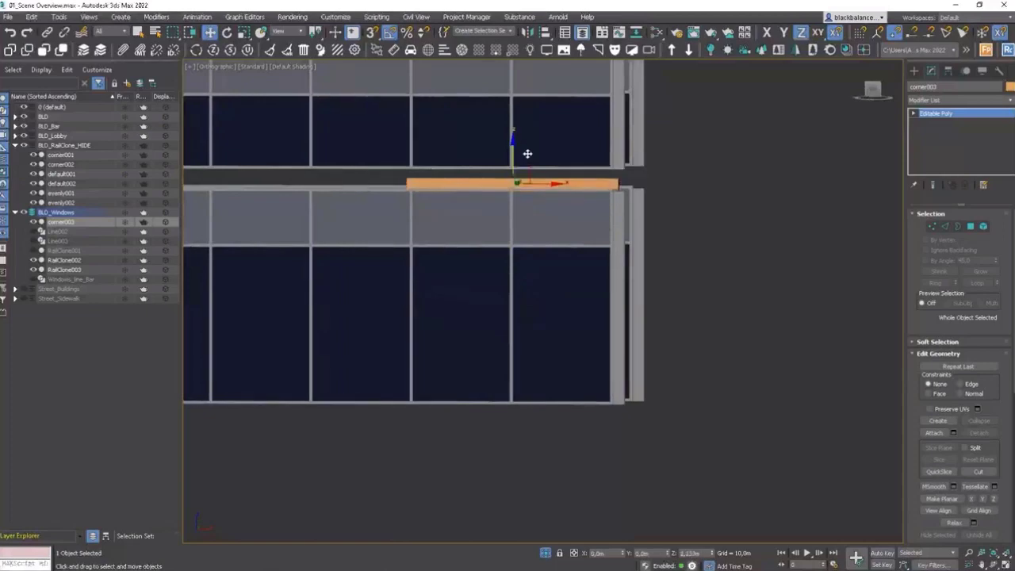
scroll(528, 153, "up", 5)
left_click_drag(391, 215, 403, 216)
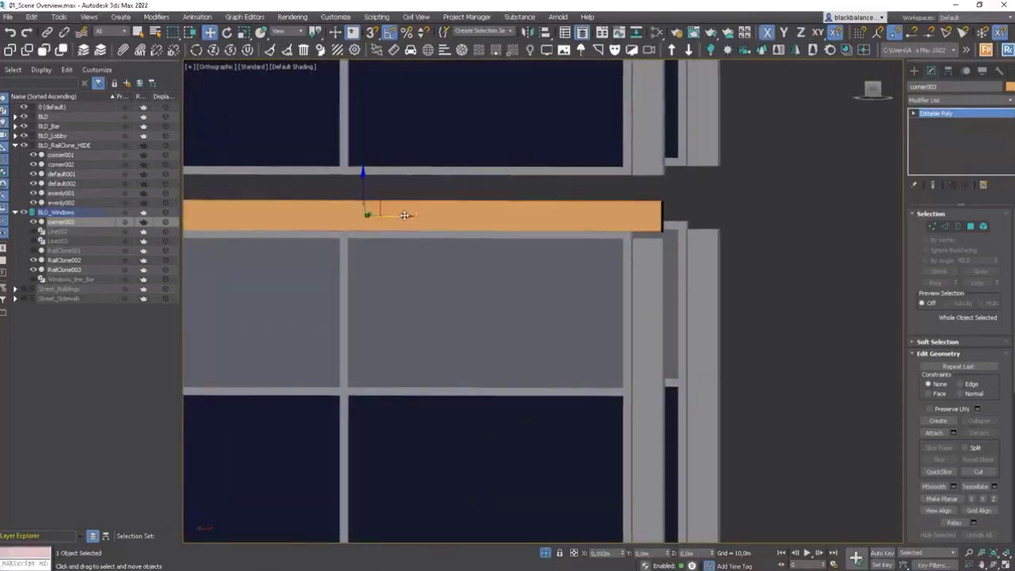
Step: Raise the upper vertices of the corner copy in the front view so it fills the gap between the window rows
scroll(436, 216, "down", 3)
middle_click_drag(523, 226, 604, 200)
key("f")
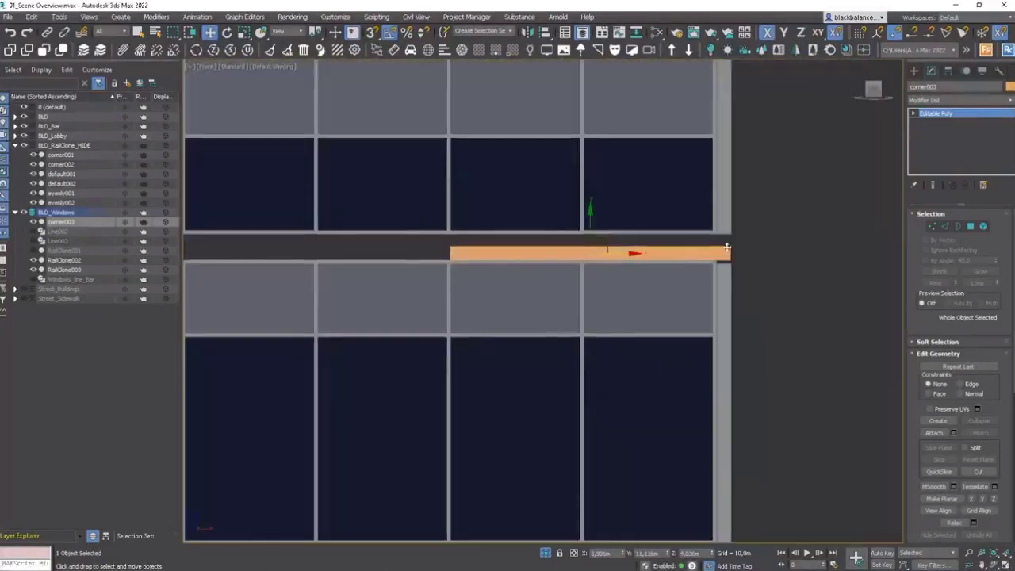
key("1")
scroll(433, 253, "up", 3)
left_click(722, 247)
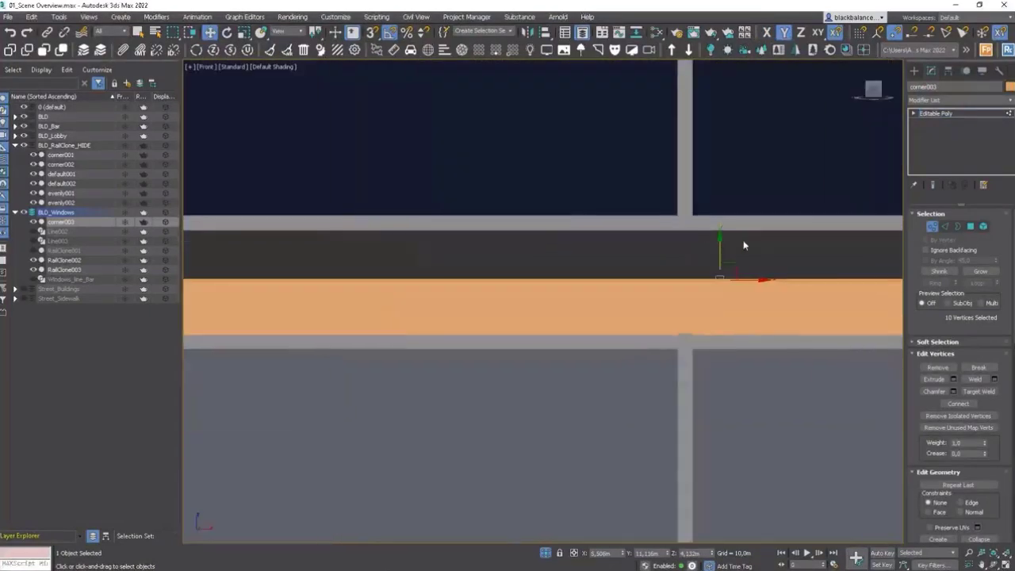
scroll(745, 242, "down", 2)
left_click_drag(722, 227, 723, 201)
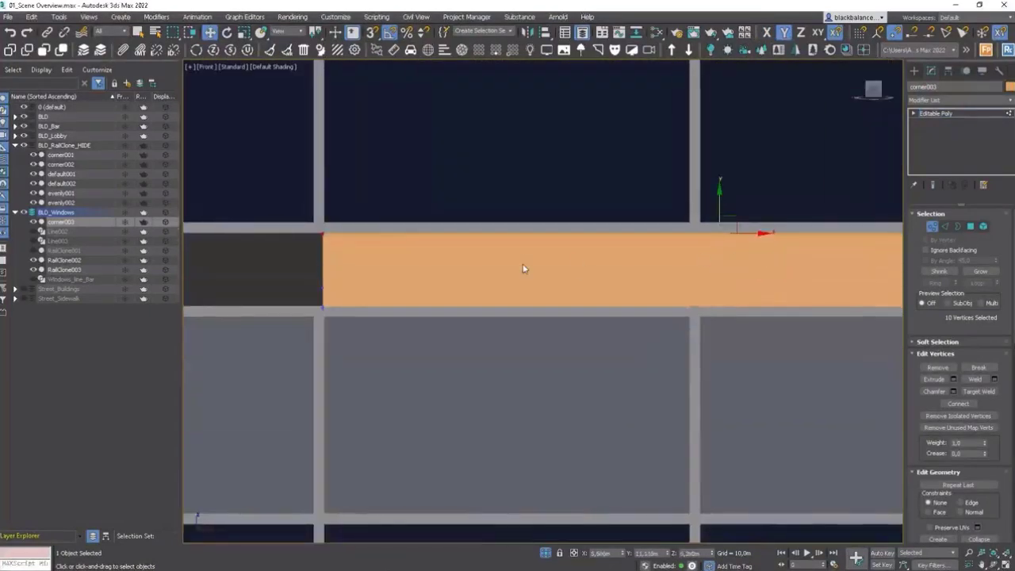
Step: Stretch the bar's far-end vertices along the wall to the outer edge of the opposite end frame
scroll(523, 269, "down", 3)
scroll(499, 293, "down", 3)
left_click_drag(537, 254, 402, 260)
scroll(403, 259, "up", 3)
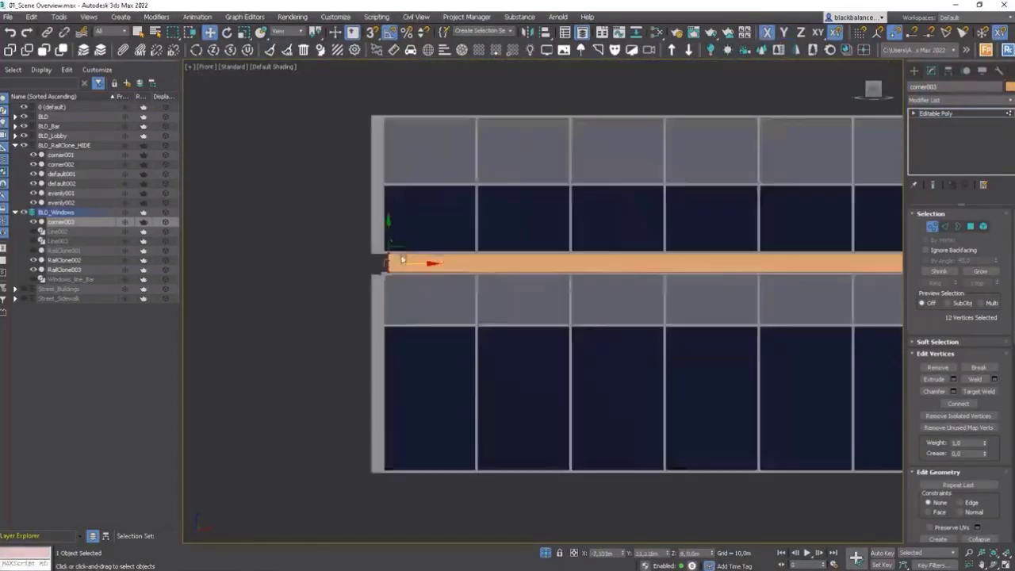
scroll(402, 260, "up", 4)
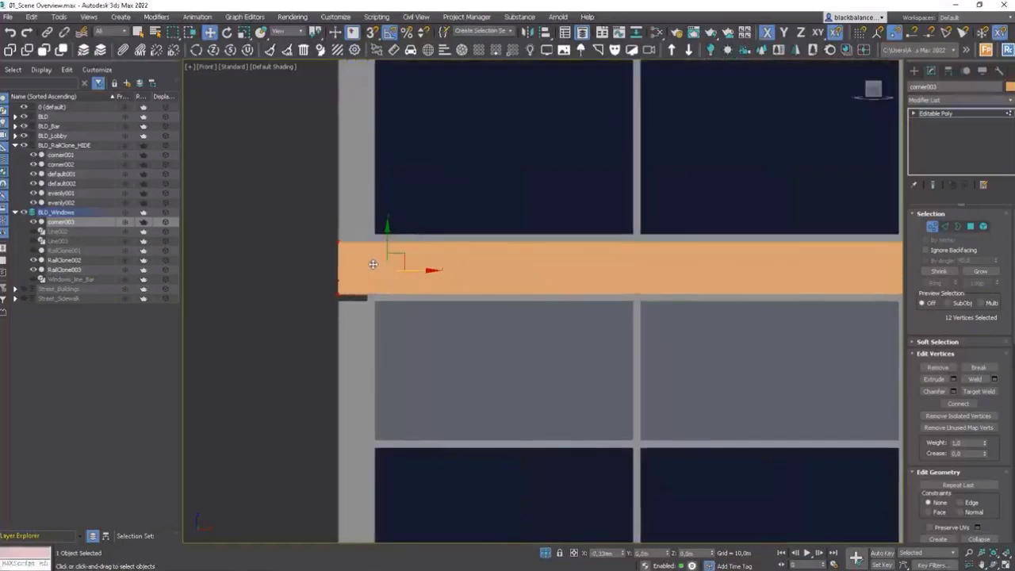
Step: Move the vertices along one long side of the bar in the top view to match the window frame's depth
key("z")
middle_click_drag(507, 286, 601, 311, "alt")
scroll(601, 310, "up", 5)
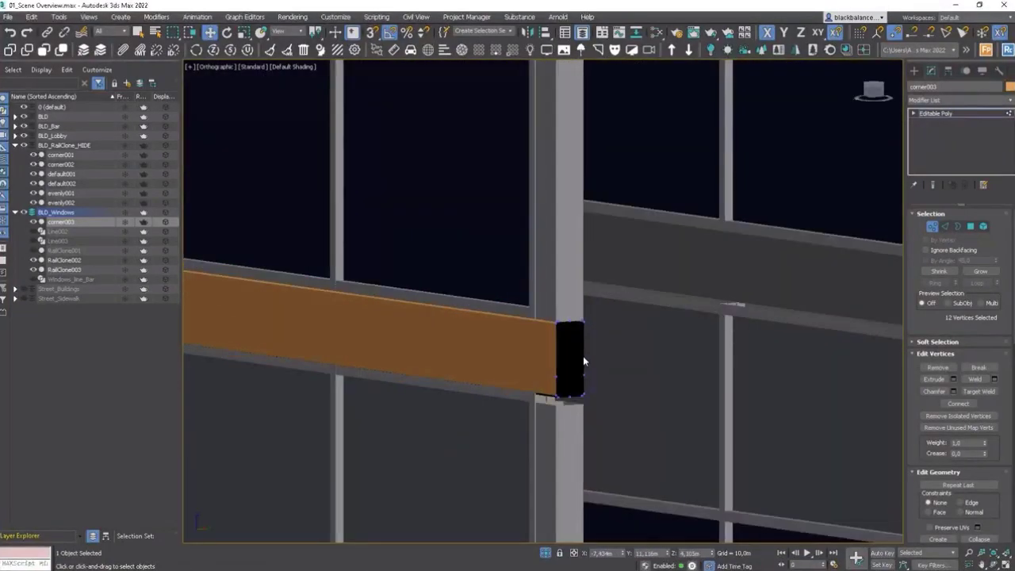
key("t")
scroll(479, 315, "down", 6)
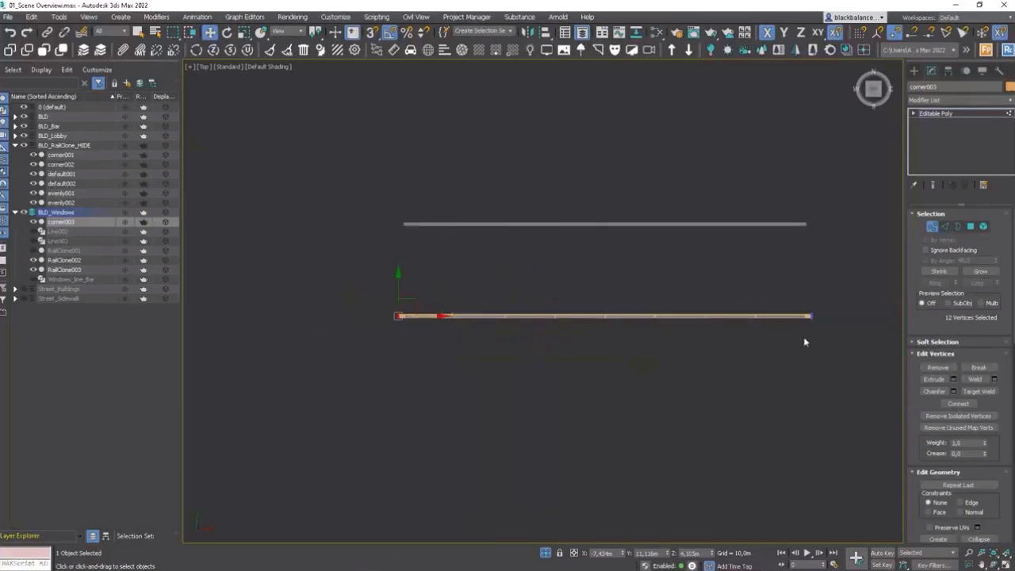
left_click_drag(344, 324, 346, 324)
scroll(505, 331, "up", 5)
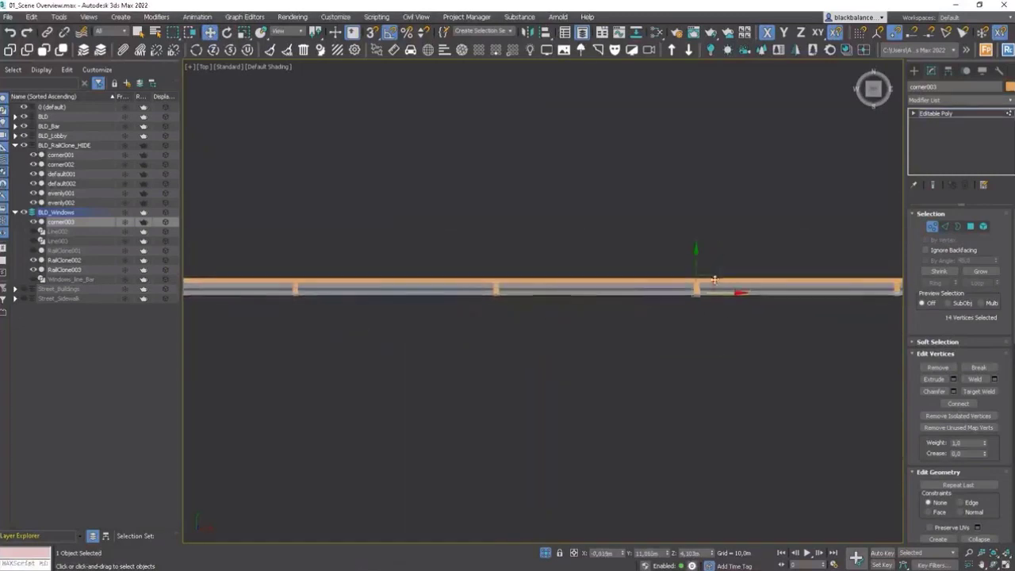
left_click_drag(697, 266, 696, 271)
left_click(933, 227)
middle_click_drag(696, 291, 654, 324)
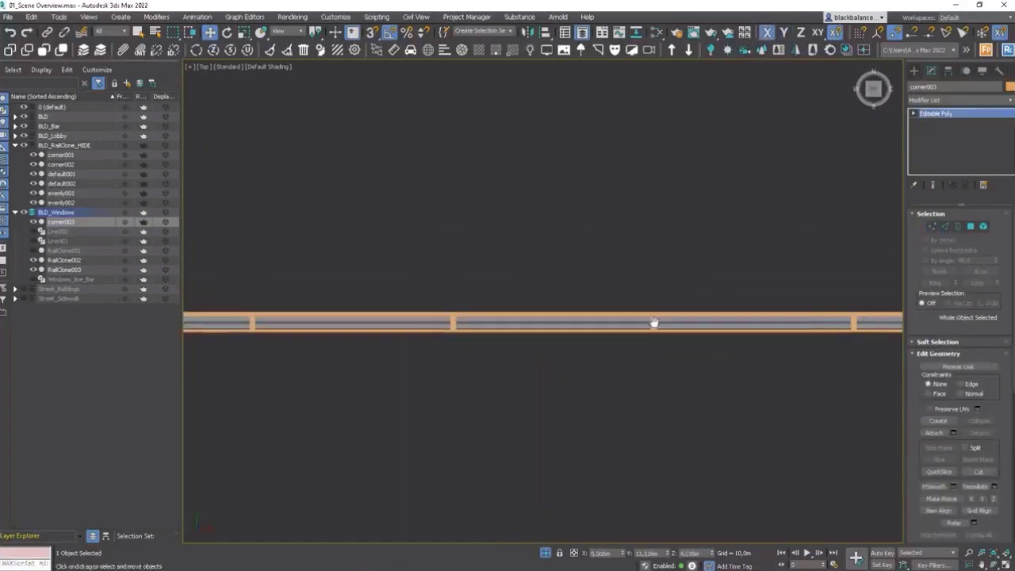
Step: Copy the finished bar to the other window row and align it with that row in the top view
scroll(653, 324, "down", 5)
left_click_drag(729, 297, 728, 250, "shift")
key("Return")
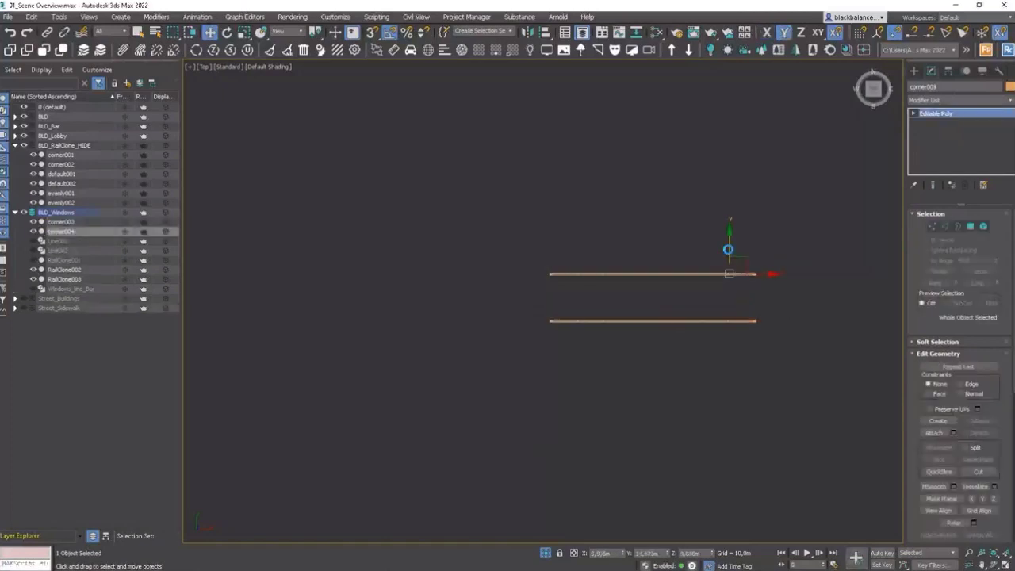
scroll(740, 272, "up", 4)
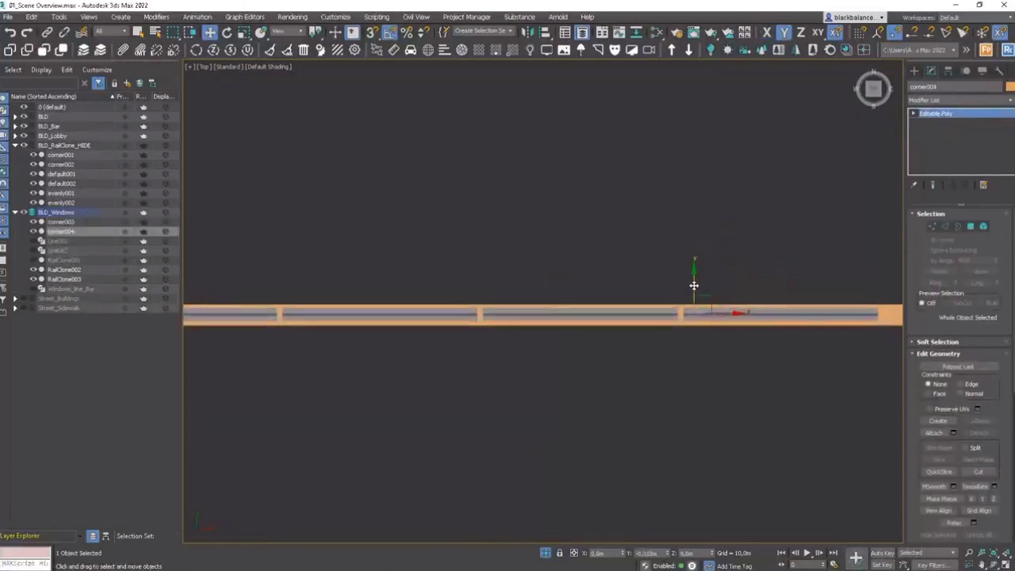
middle_click_drag(696, 301, 714, 333, "alt")
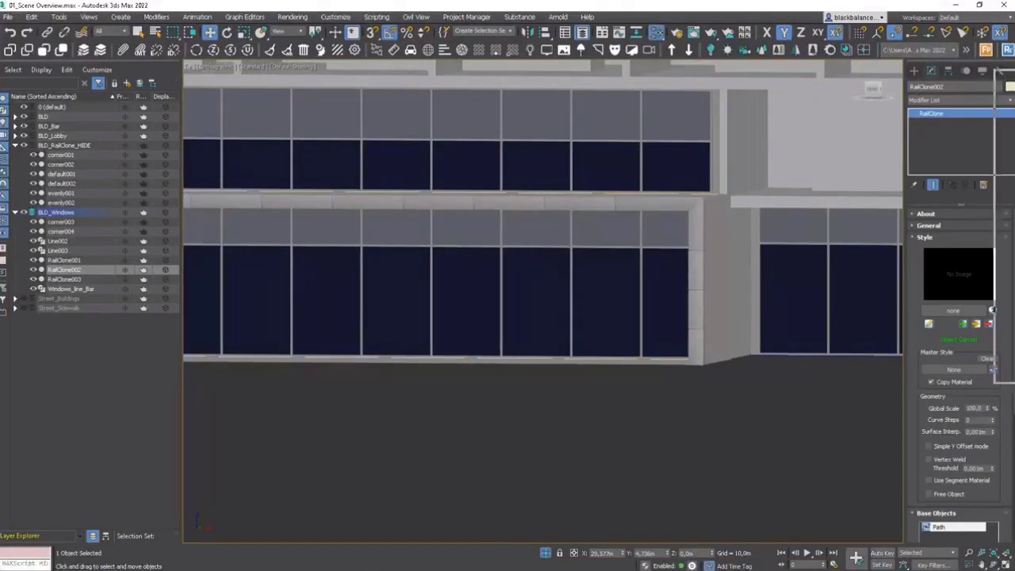
Step: Bring the _RC_curtainwall scene material into an enlarged Slate Material Editor and show its Multi/Sub-Object parameters
key("m")
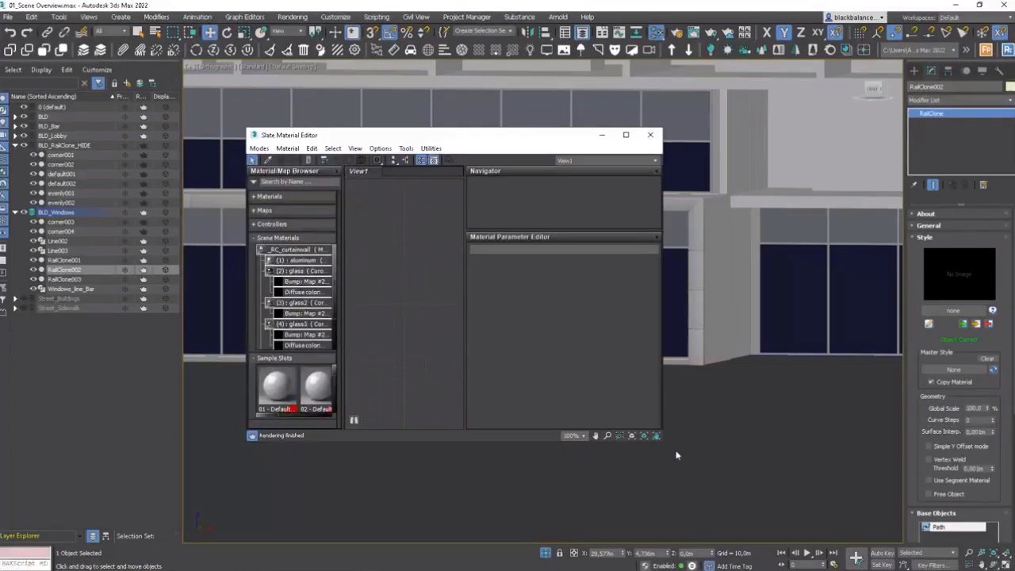
left_click_drag(663, 445, 829, 489)
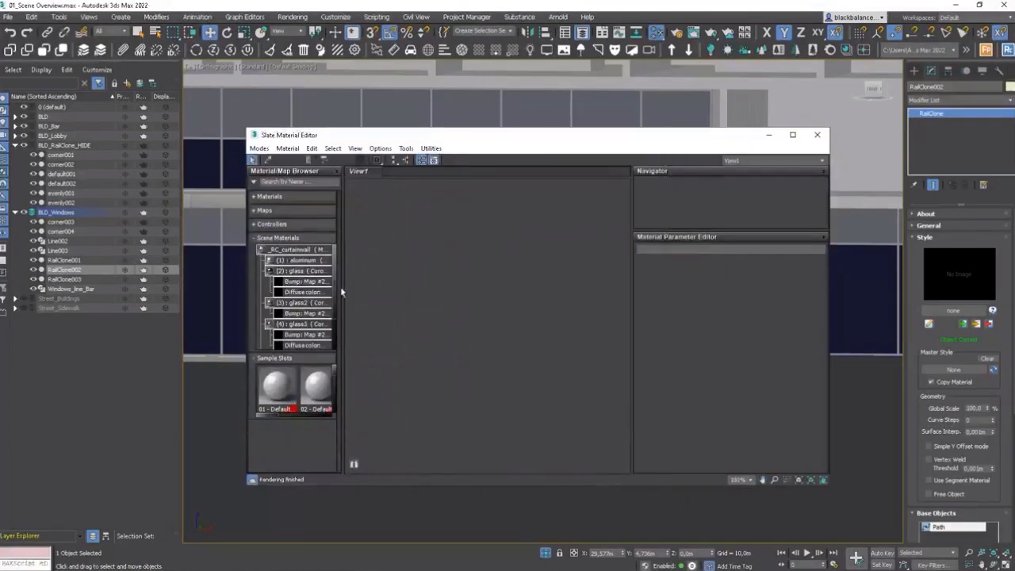
left_click_drag(306, 252, 492, 257)
left_click(515, 344)
double_click(500, 274)
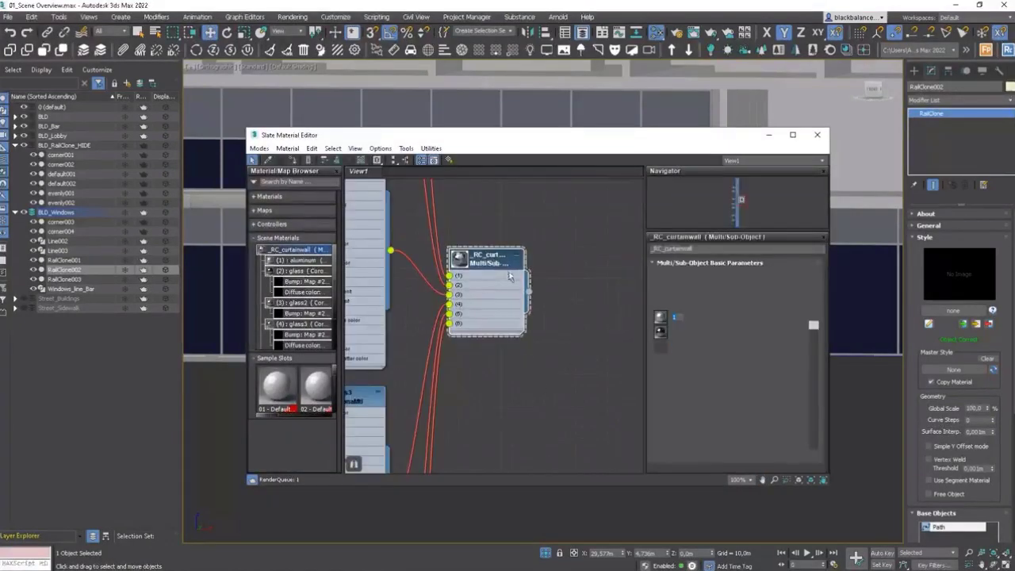
Step: Delete all sub-material and map nodes feeding the _RC_curtainwall material
scroll(511, 276, "down", 5)
middle_click_drag(512, 277, 556, 270)
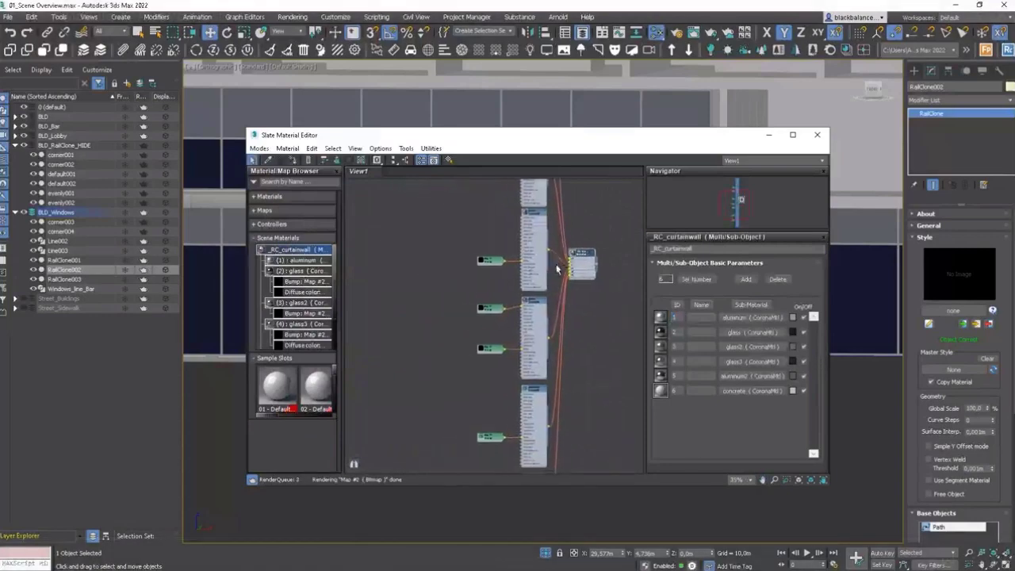
scroll(558, 277, "down", 6)
scroll(558, 276, "up", 4)
scroll(555, 261, "down", 3)
scroll(554, 246, "up", 6)
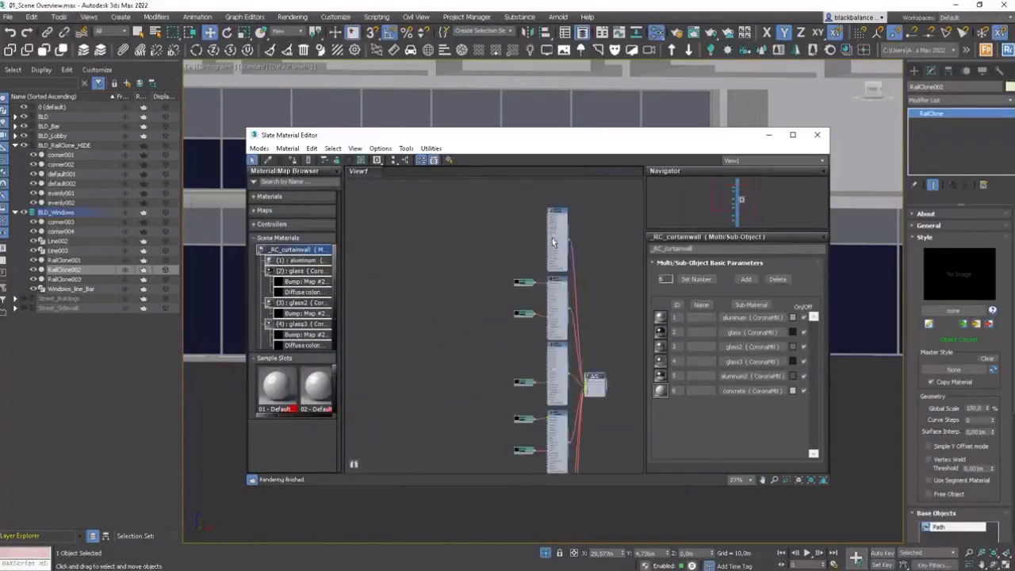
scroll(554, 242, "down", 6)
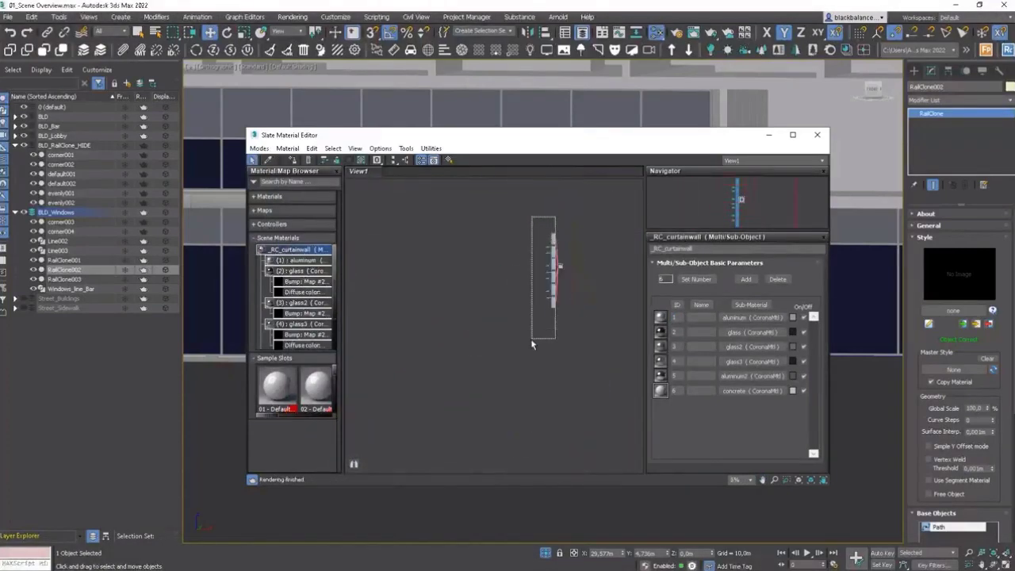
key("Delete")
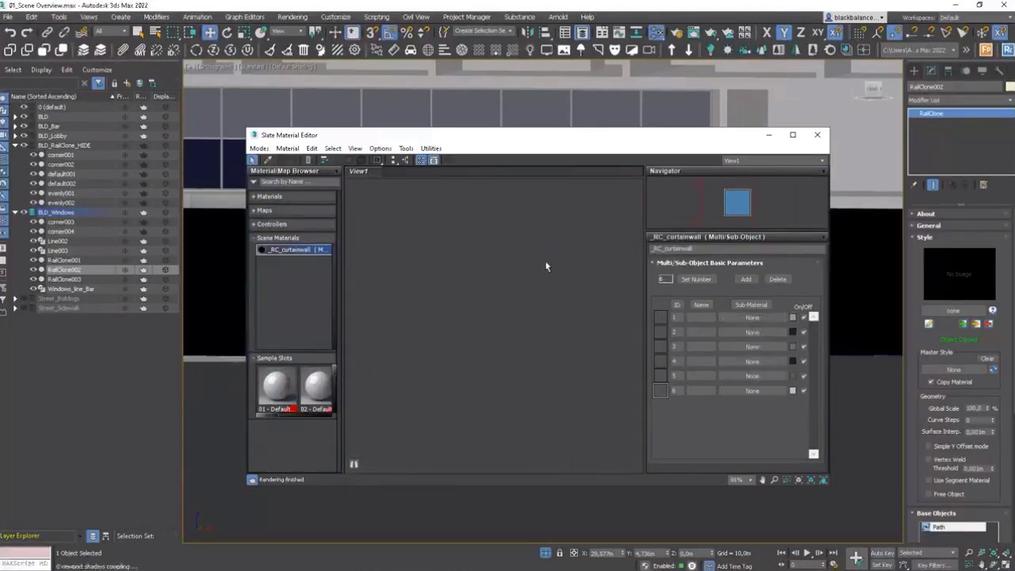
Step: Create a CoronaMtl, collapse its node and connect it to slot 1 of the _RC_curtainwall material
right_click(498, 246)
mouse_move(529, 250)
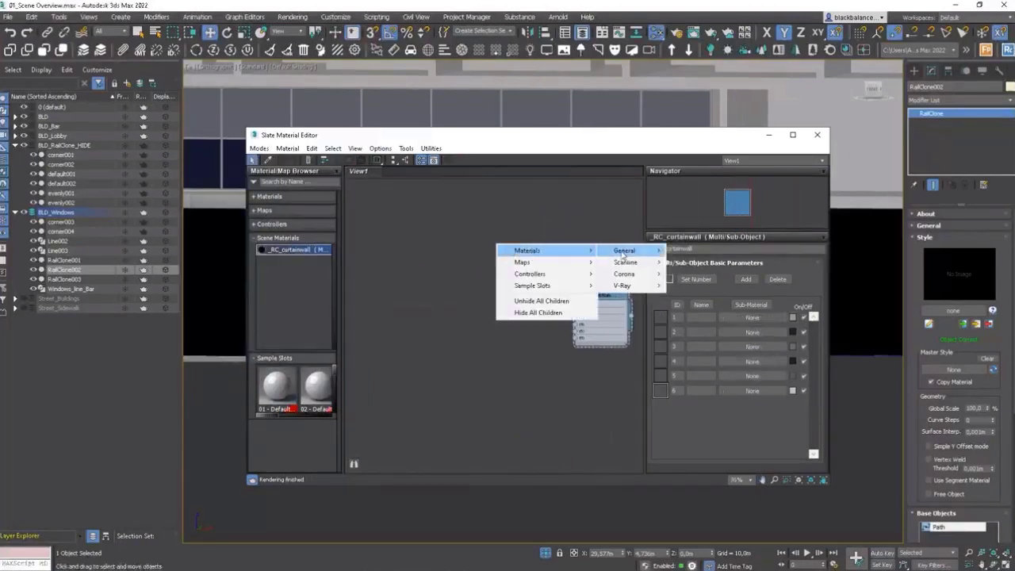
mouse_move(625, 253)
mouse_move(624, 278)
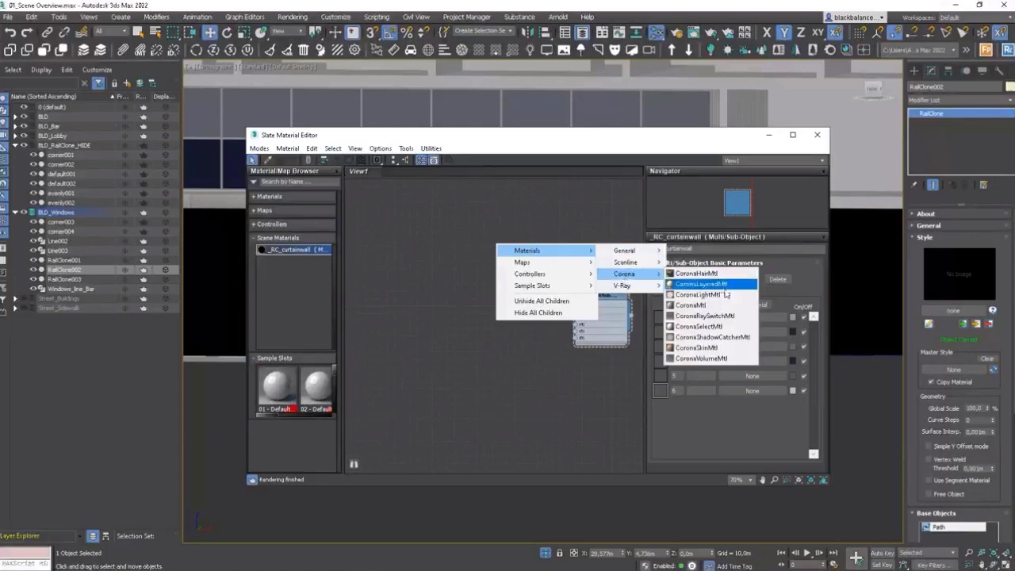
left_click(710, 307)
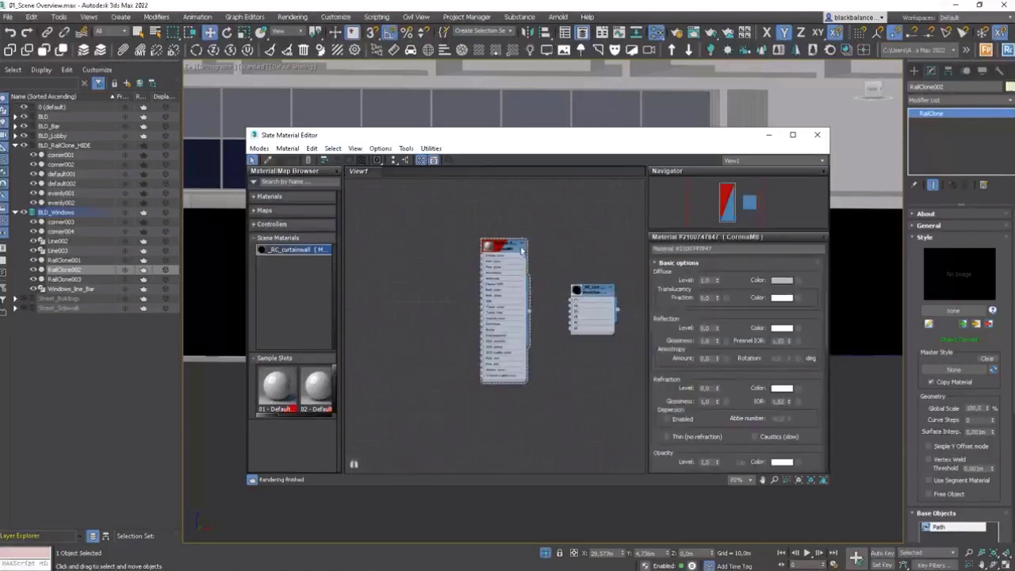
left_click(521, 247)
left_click_drag(570, 302, 572, 300)
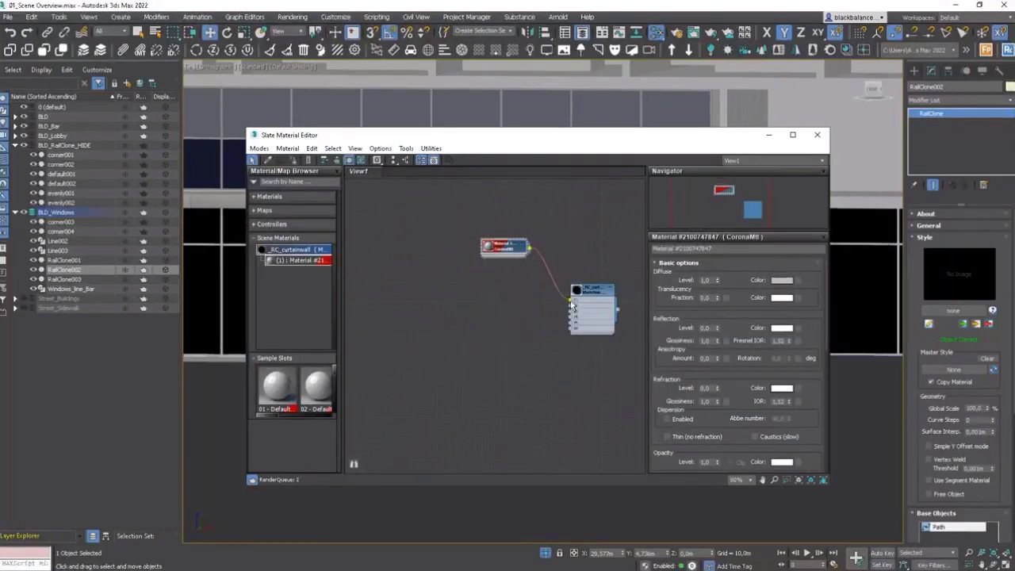
Step: Select the upper curtain wall RailClone003 and assign the edited _RC_curtainwall Multi/Sub-Object material to it
left_click_drag(626, 140, 739, 151)
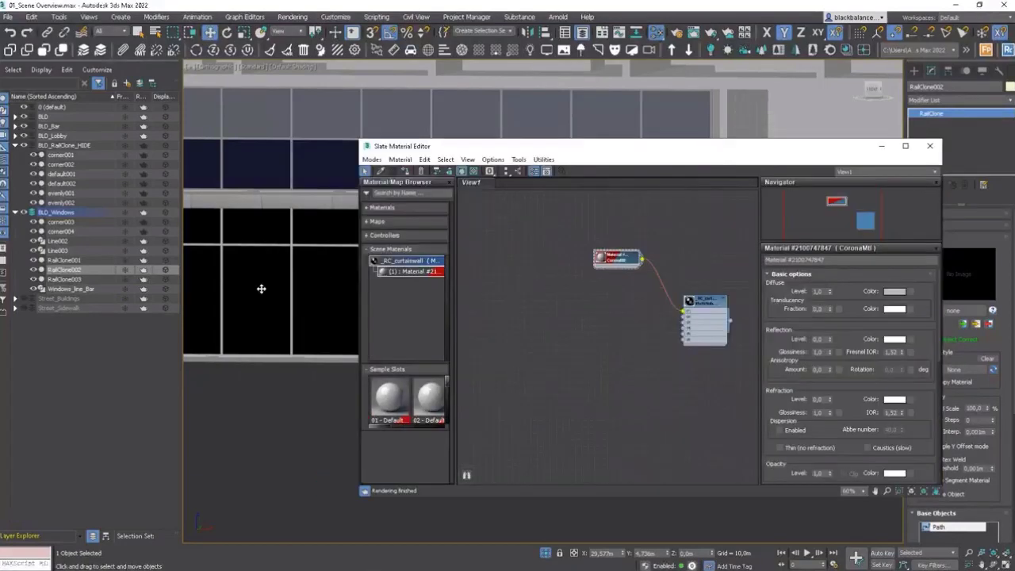
middle_click_drag(261, 290, 310, 297)
scroll(329, 291, "down", 2)
left_click(318, 201)
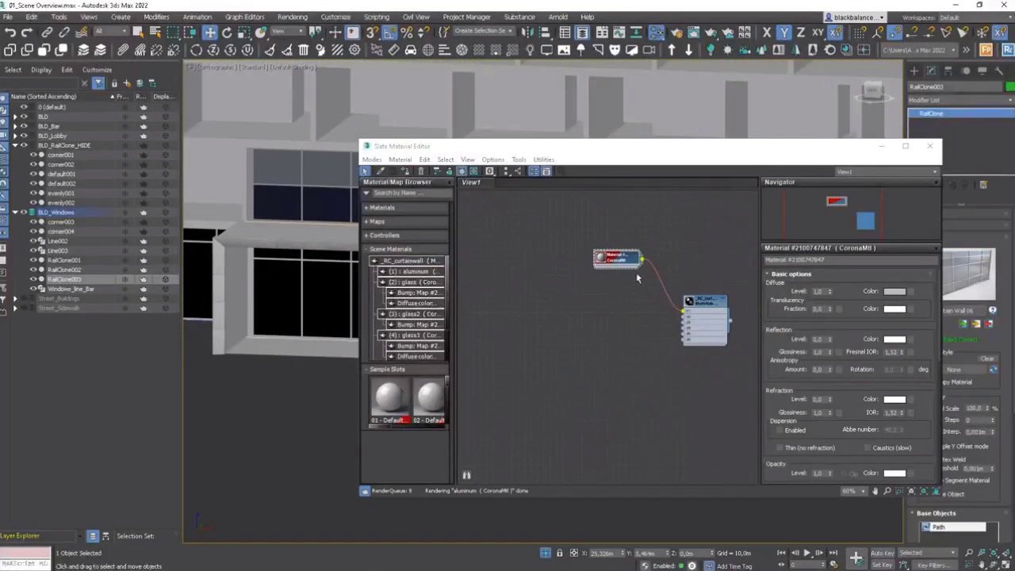
double_click(708, 302)
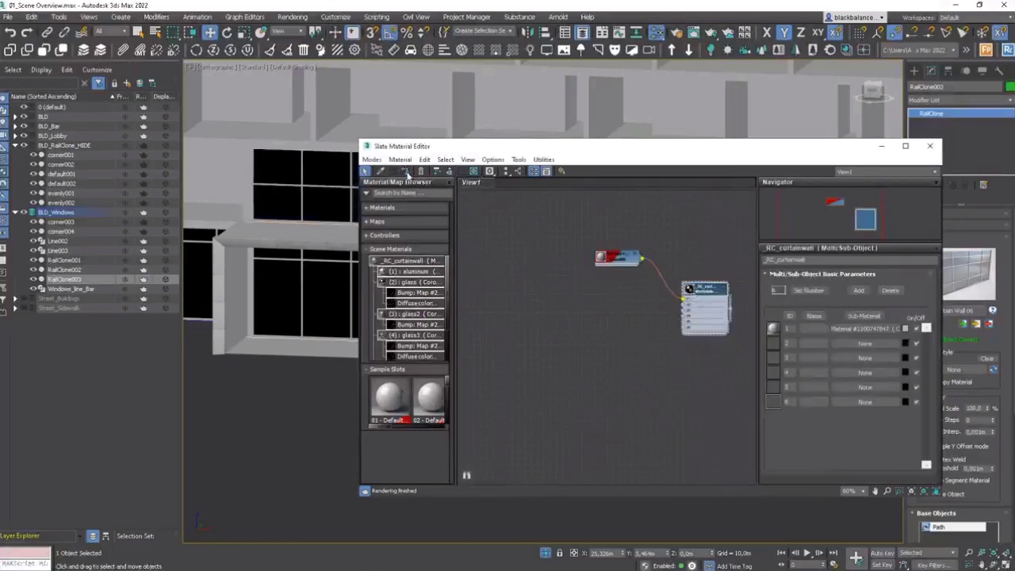
Step: Duplicate the CoronaMtl node and connect the copy to slots 2 and 3 of the _RC_curtainwall material
scroll(290, 254, "down", 6)
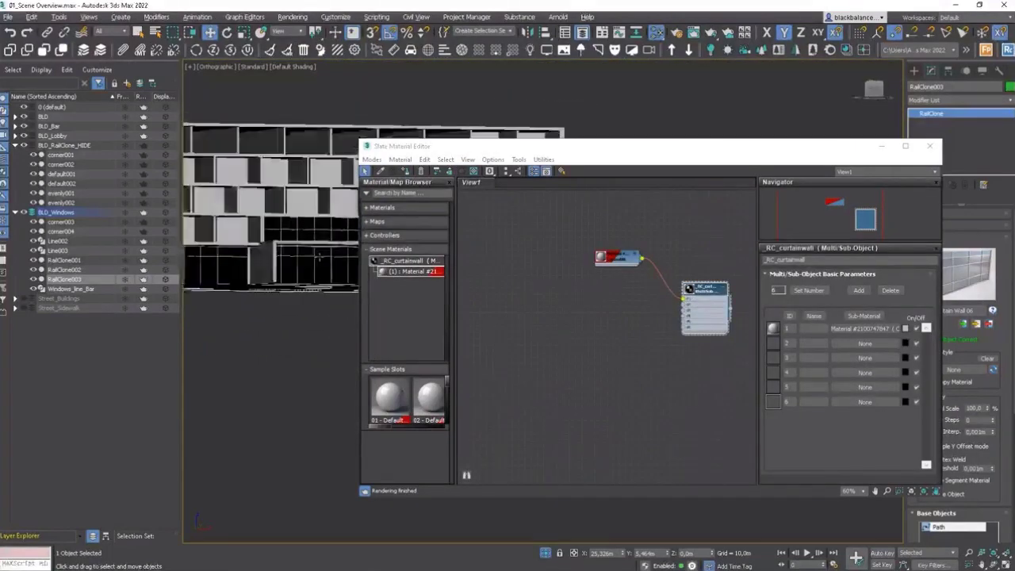
scroll(277, 263, "up", 8)
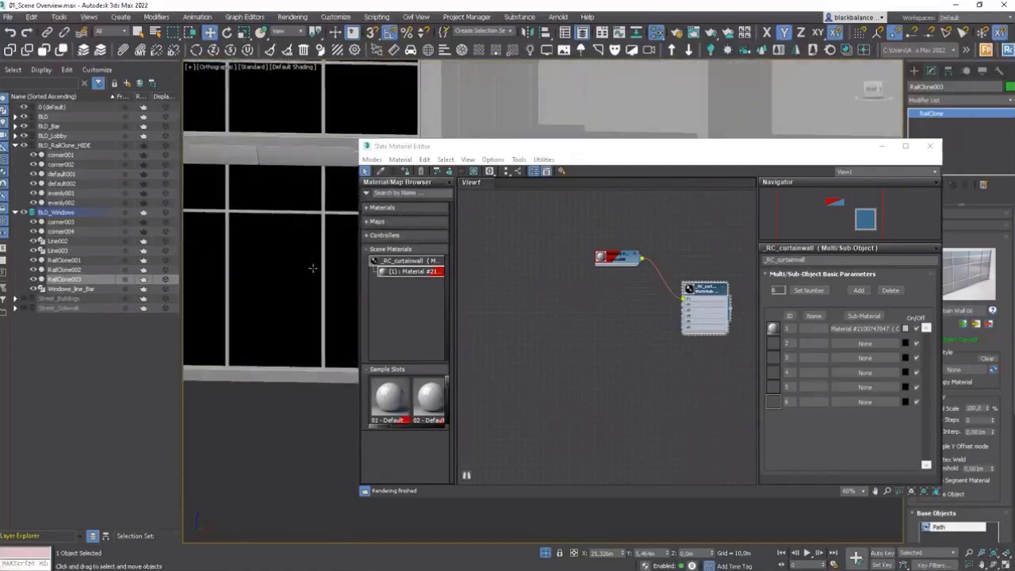
mouse_move(603, 263)
left_mouse_down("shift")
mouse_move(578, 301)
mouse_move(679, 305)
left_mouse_up("shift")
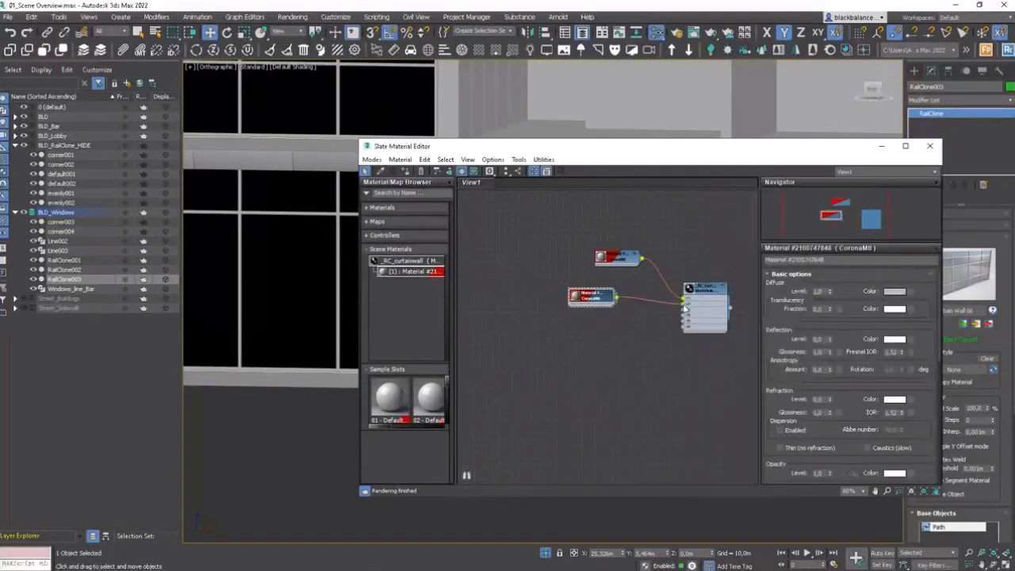
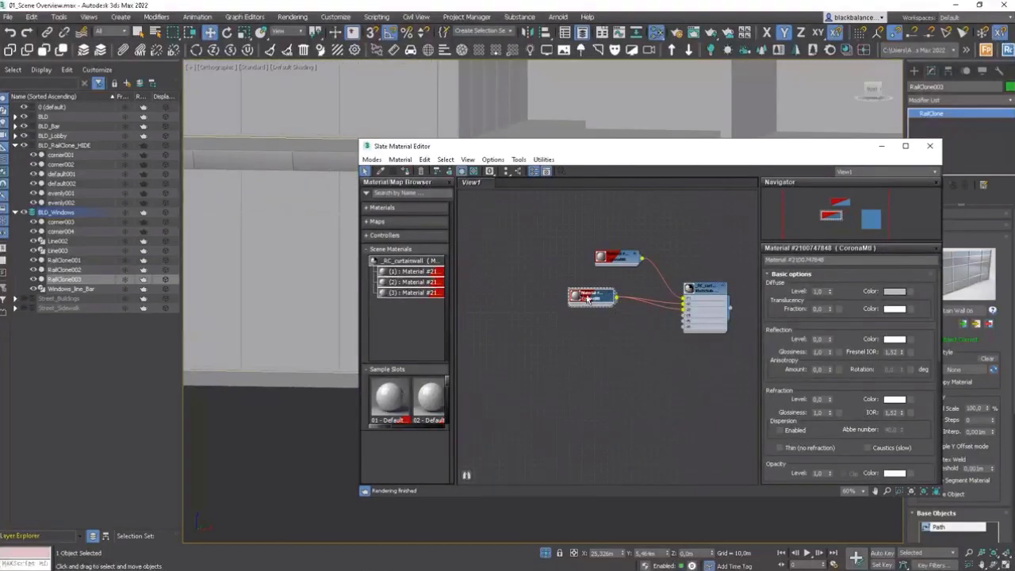
left_click_drag(587, 297, 614, 316)
Step: Isolate the lower curtain wall RailClone002 and show the parameters of its _RC_curtainwall Multi/Sub-Object material
left_click(251, 300)
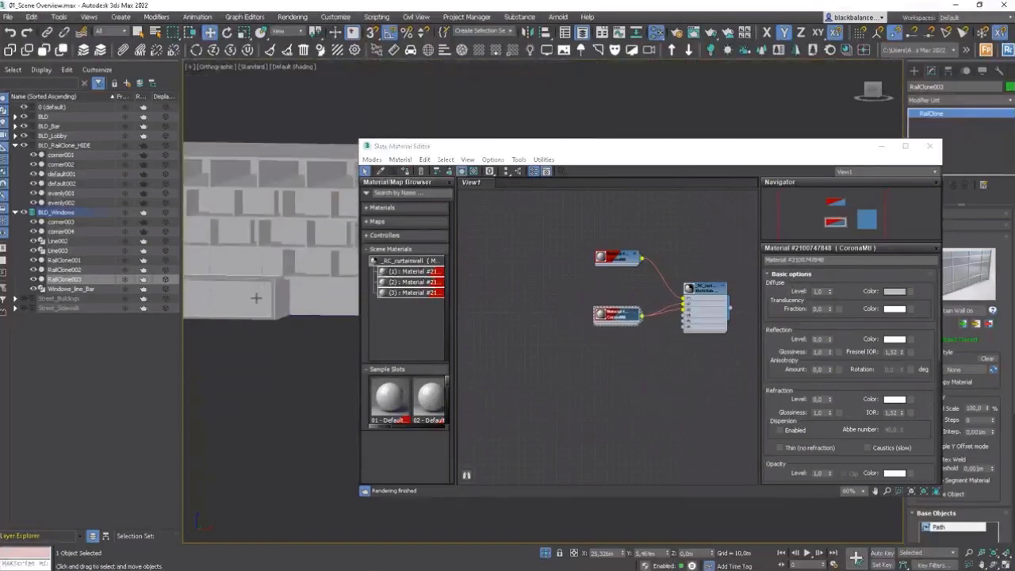
left_click(250, 296)
key("alt+q")
middle_click_drag(297, 317, 320, 307, "alt")
scroll(232, 312, "down", 5)
double_click(705, 293)
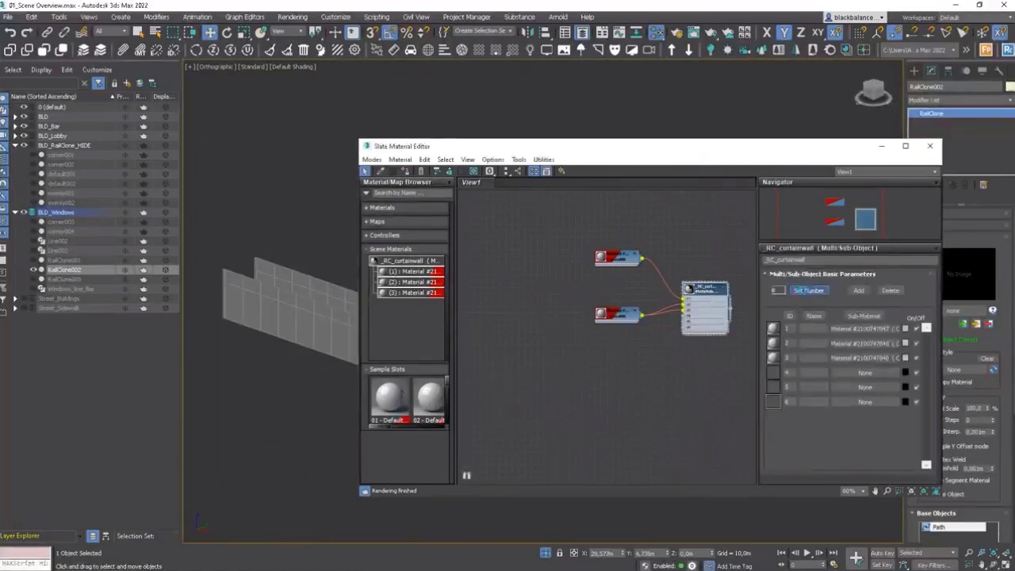
Step: Reduce the _RC_curtainwall Multi/Sub-Object material to 3 sub-materials
left_click(808, 290)
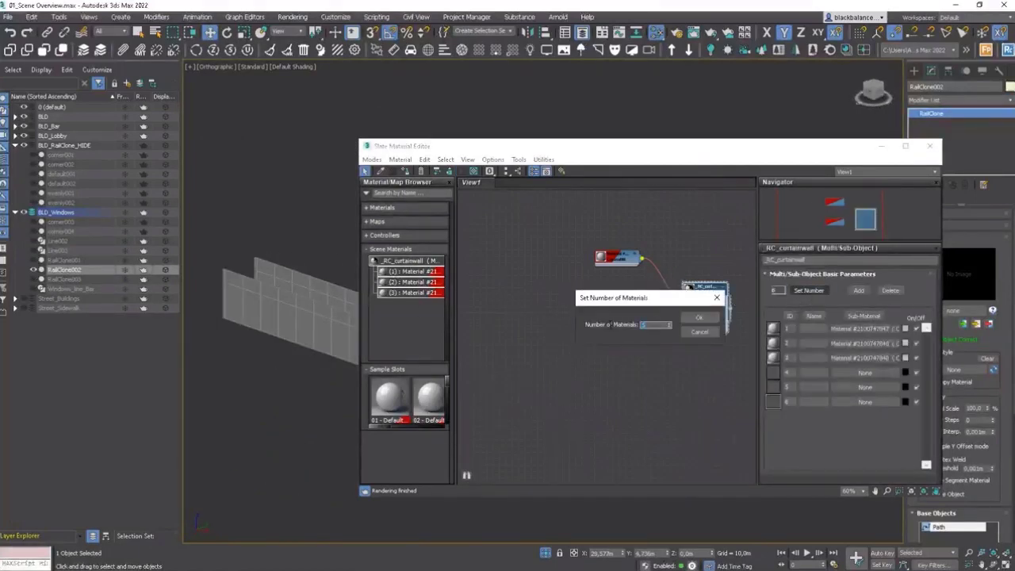
left_click(699, 318)
scroll(620, 331, "up", 3)
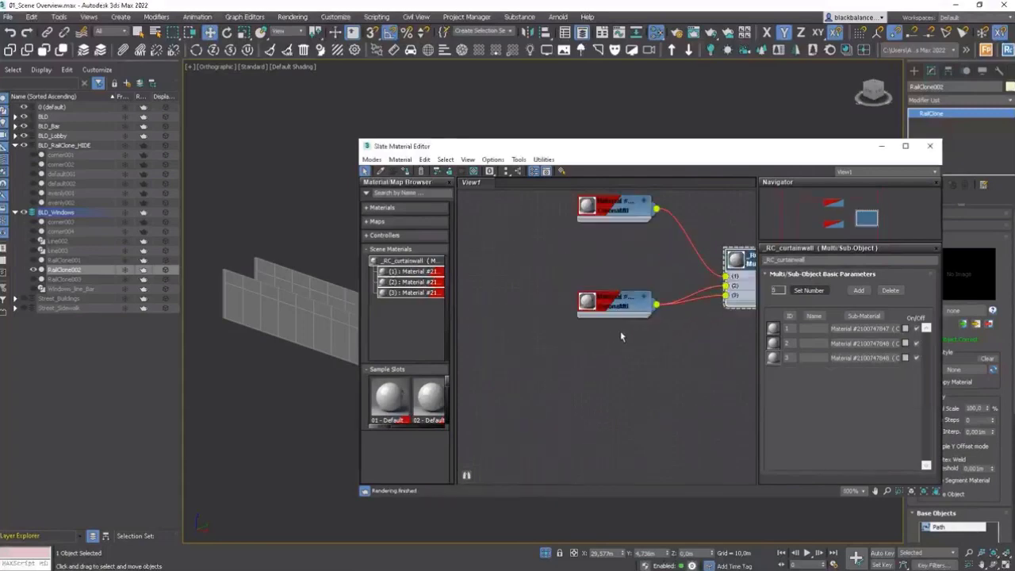
Step: Set the reflection level and refraction level to 1,0 in the CoronaMtl feeding slots 2 and 3
left_click(626, 304)
double_click(626, 303)
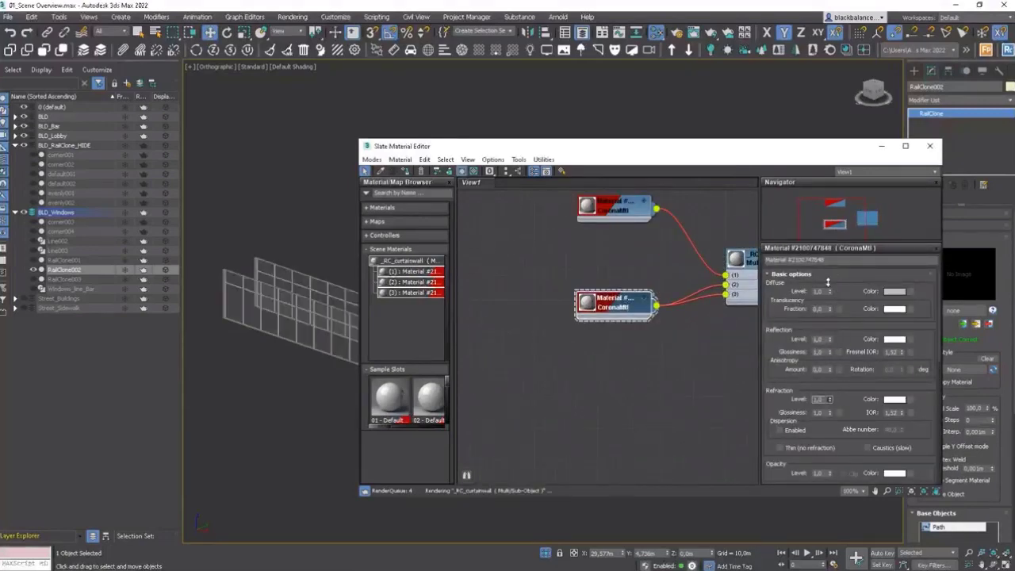
left_click_drag(618, 310, 630, 311)
Step: Deselect everything and unhide all objects without unhiding the layers
left_click(311, 256)
right_click(318, 219)
left_click(336, 183)
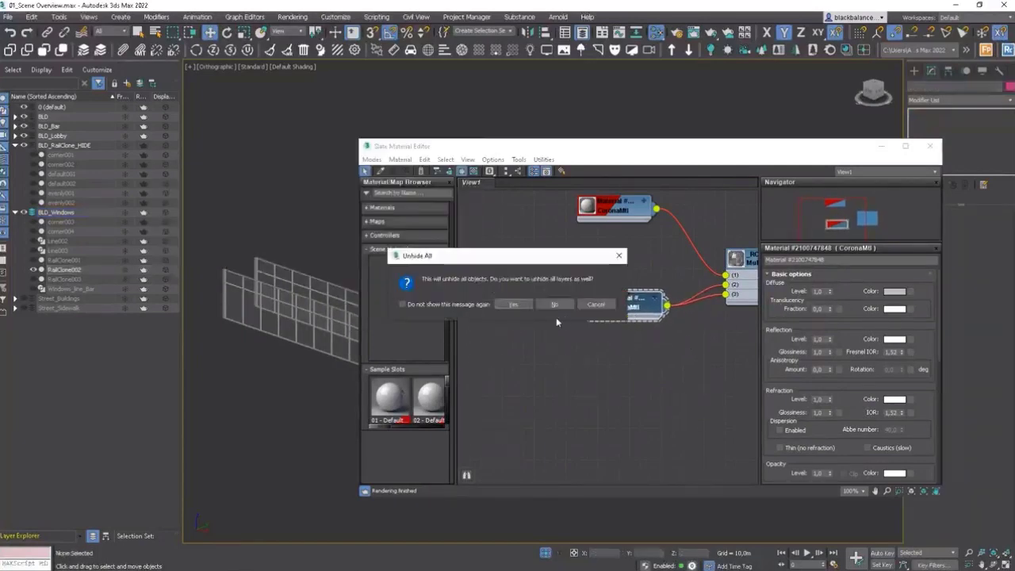
left_click(564, 306)
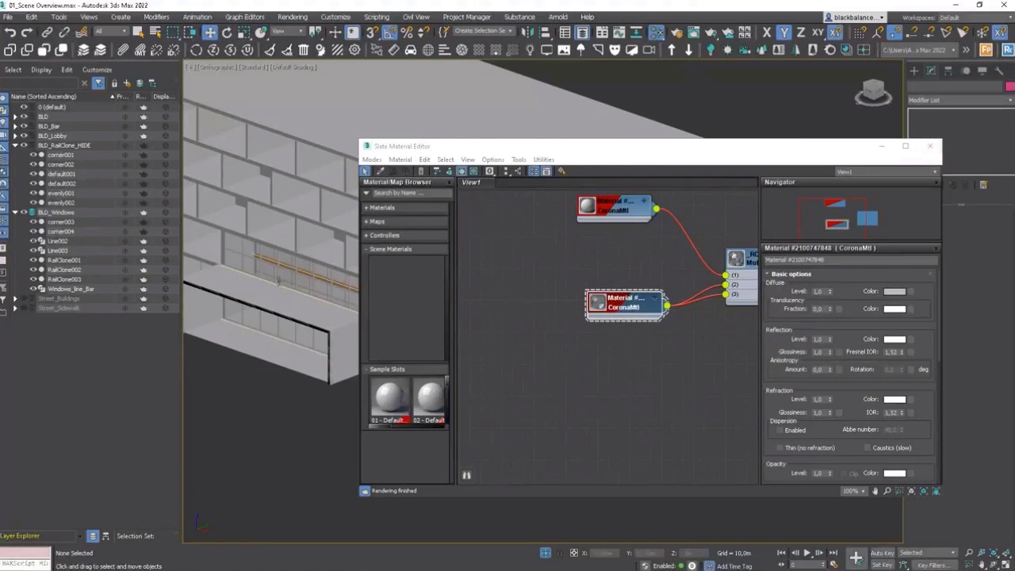
Step: Assign the slot 1 CoronaMtl to the horizontal frame pieces corner003 and corner004 and close the material editor
middle_click_drag(279, 281, 283, 304)
scroll(309, 278, "up", 3)
scroll(301, 284, "up", 5)
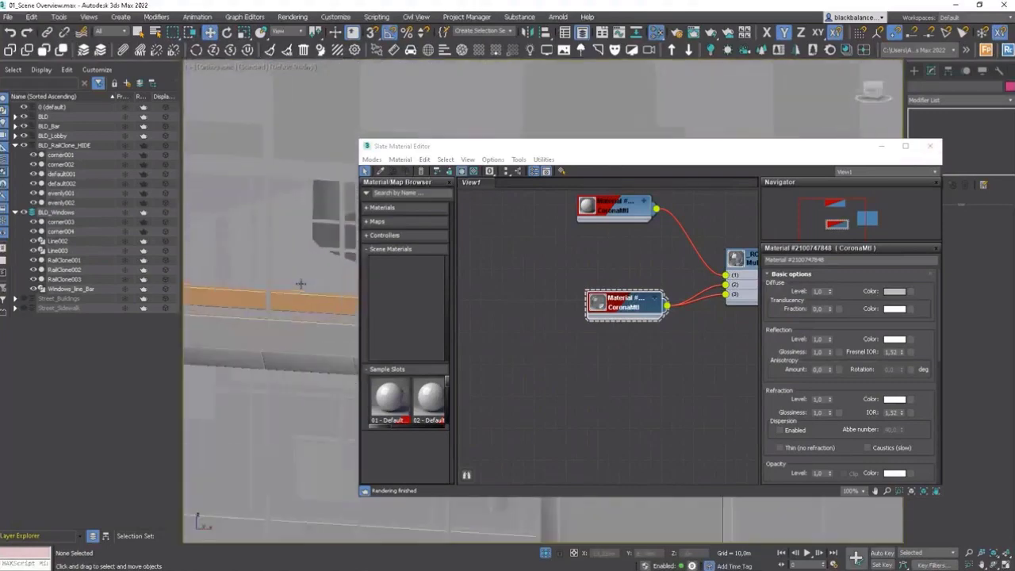
key("F3")
left_click(305, 291)
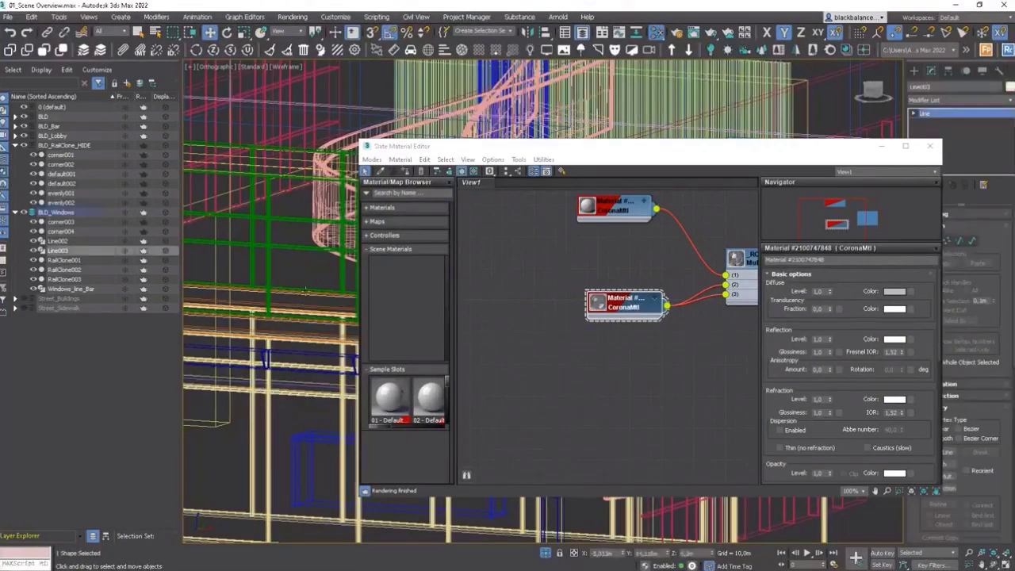
left_click(305, 291)
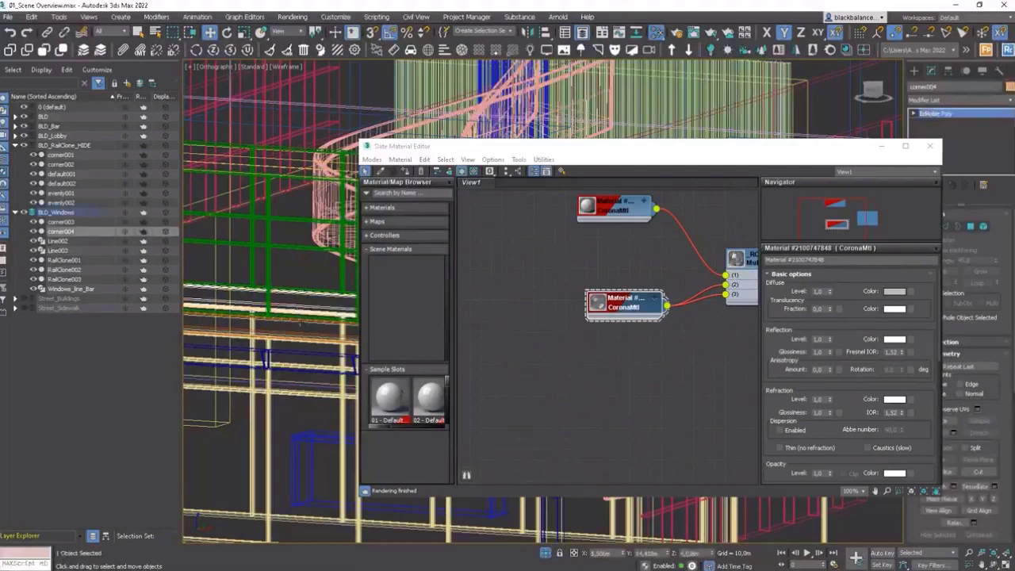
left_click(300, 322, "ctrl")
scroll(301, 322, "up", 5)
left_click(300, 318)
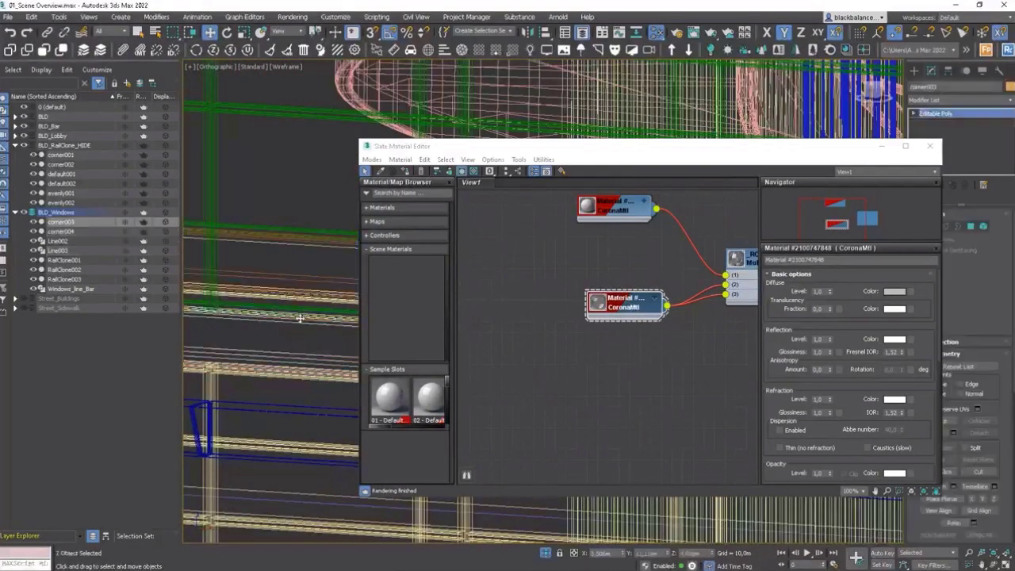
left_click(627, 237)
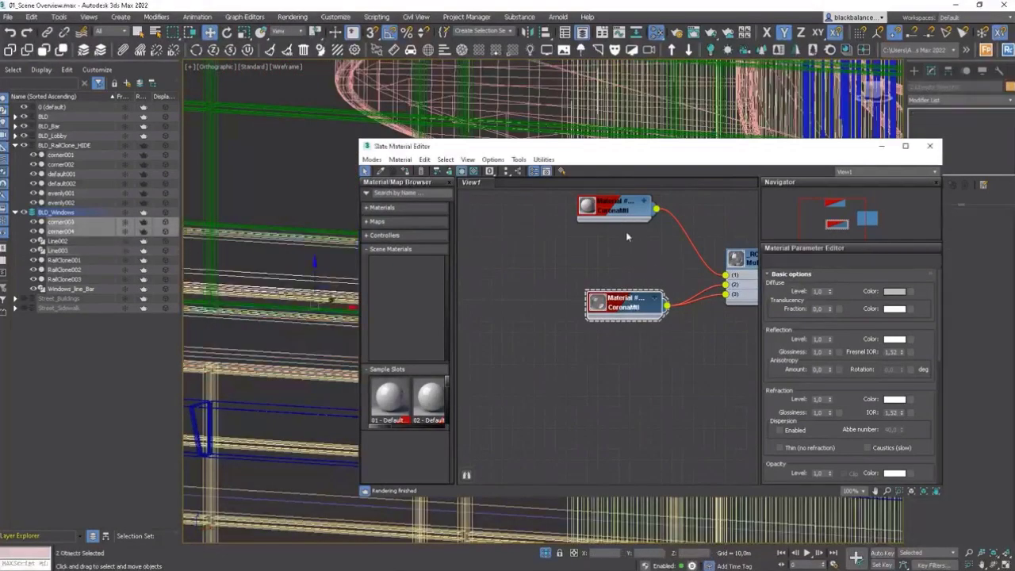
left_click_drag(601, 210, 590, 211)
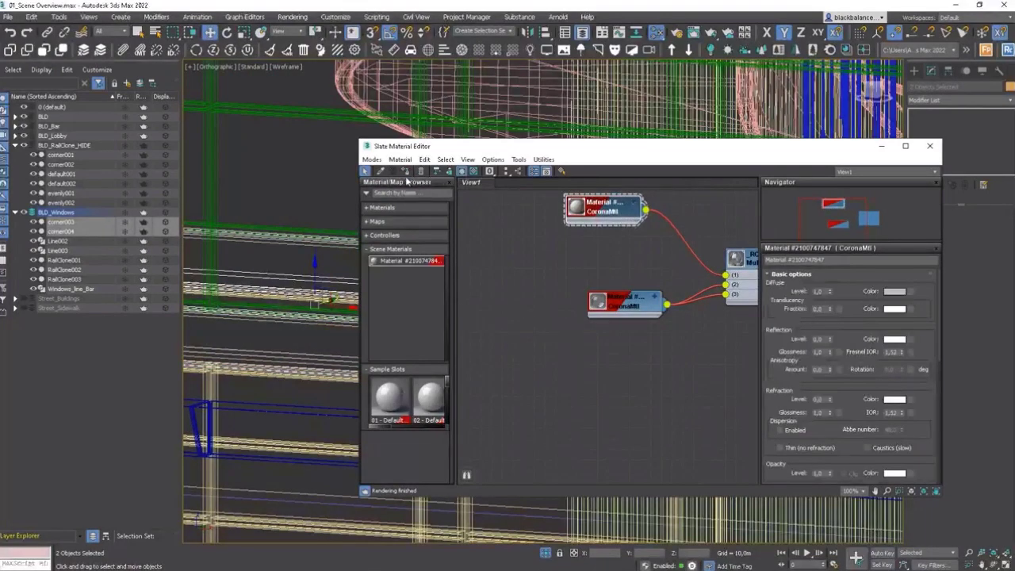
middle_click(257, 279)
key("F3")
scroll(257, 279, "down", 8)
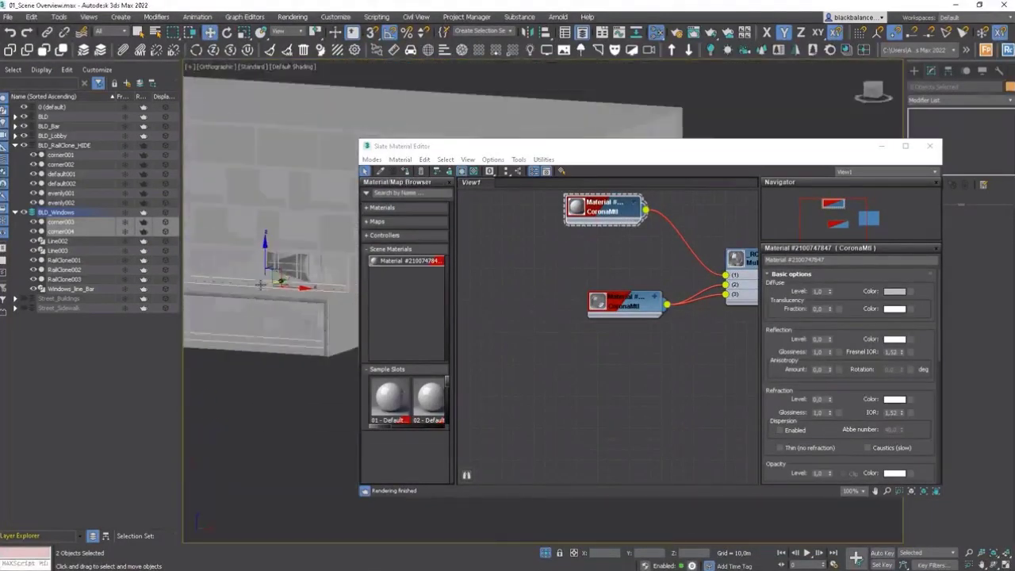
middle_click_drag(293, 289, 327, 274, "alt")
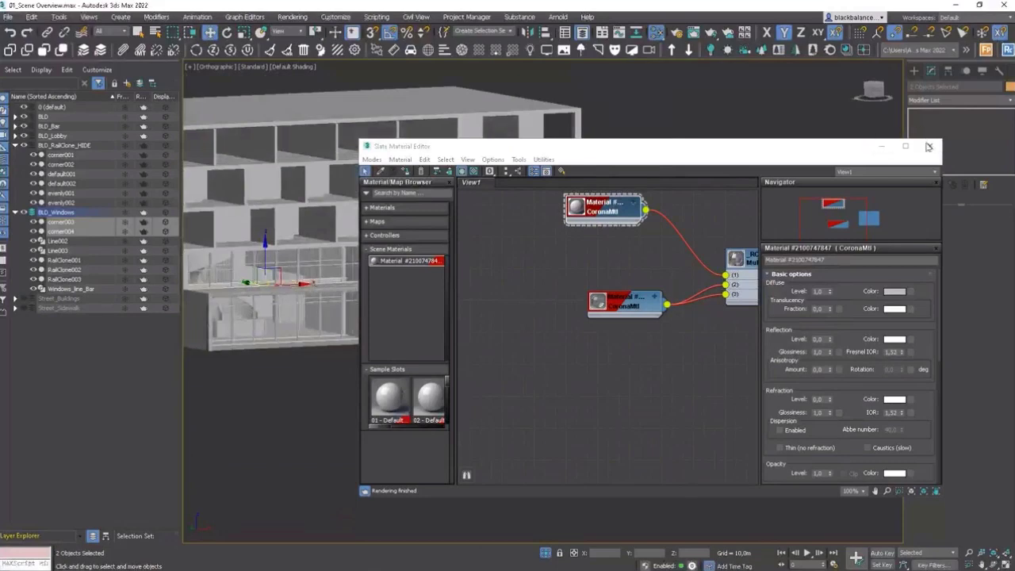
left_click(930, 146)
Step: Preview the hotel facade with the Corona interactive render and close the frame buffer
middle_click_drag(508, 294, 650, 298, "alt")
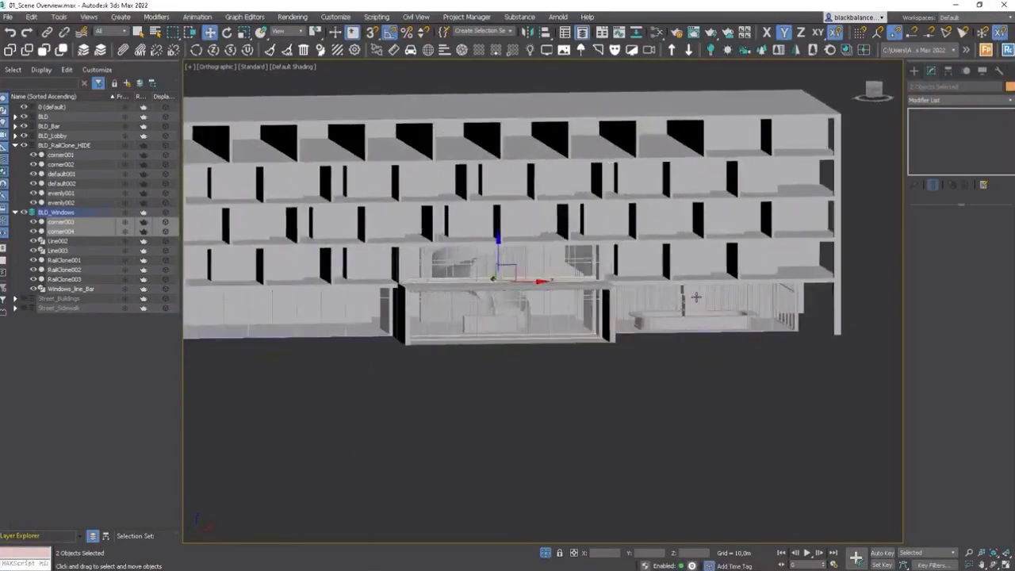
right_click(693, 292)
left_click(657, 274)
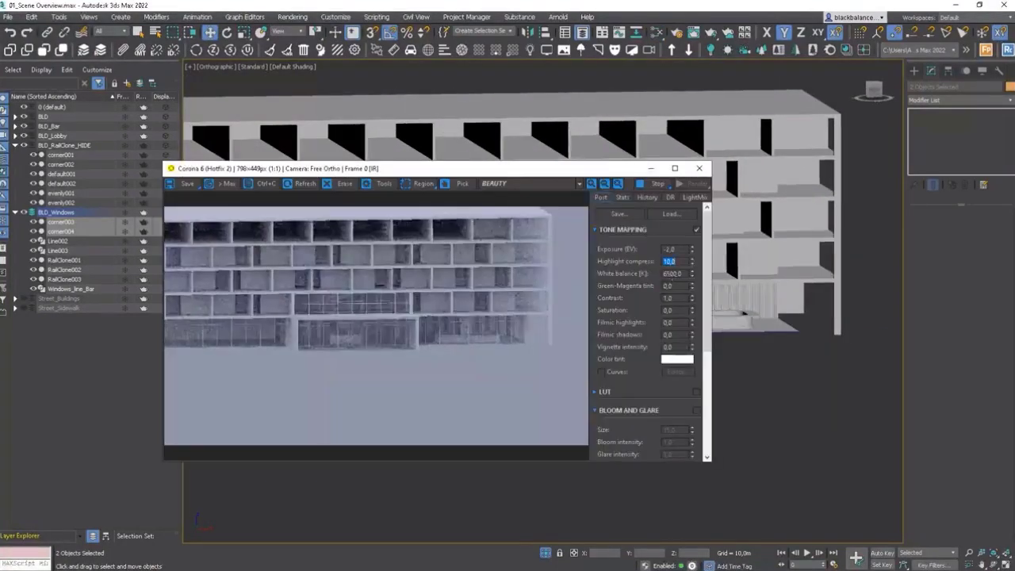
middle_click_drag(726, 346, 769, 338, "alt")
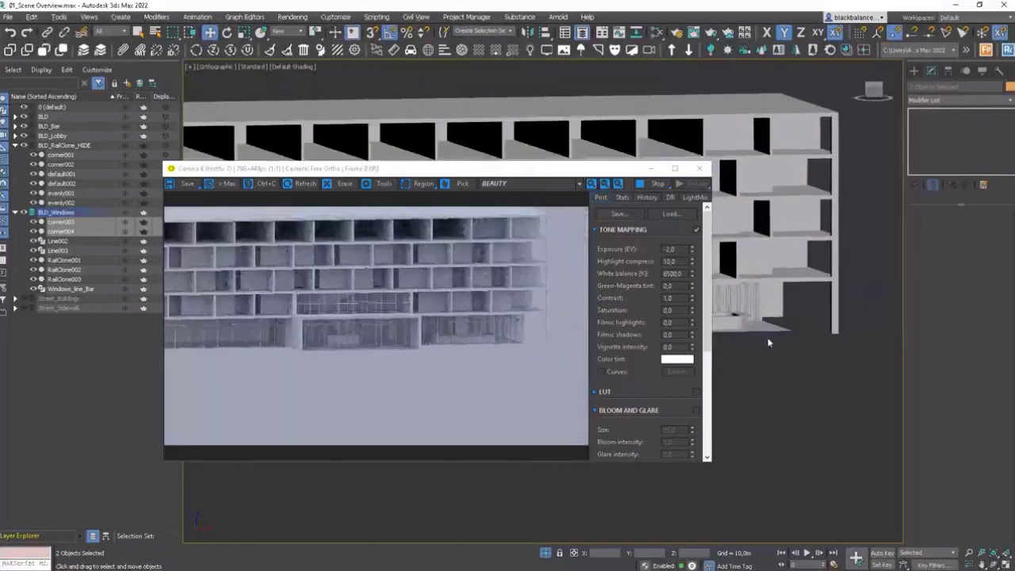
left_click(700, 170)
Step: Isolate the lower curtain wall RailClone002 and convert it to an Editable Poly
middle_click_drag(503, 332, 516, 344)
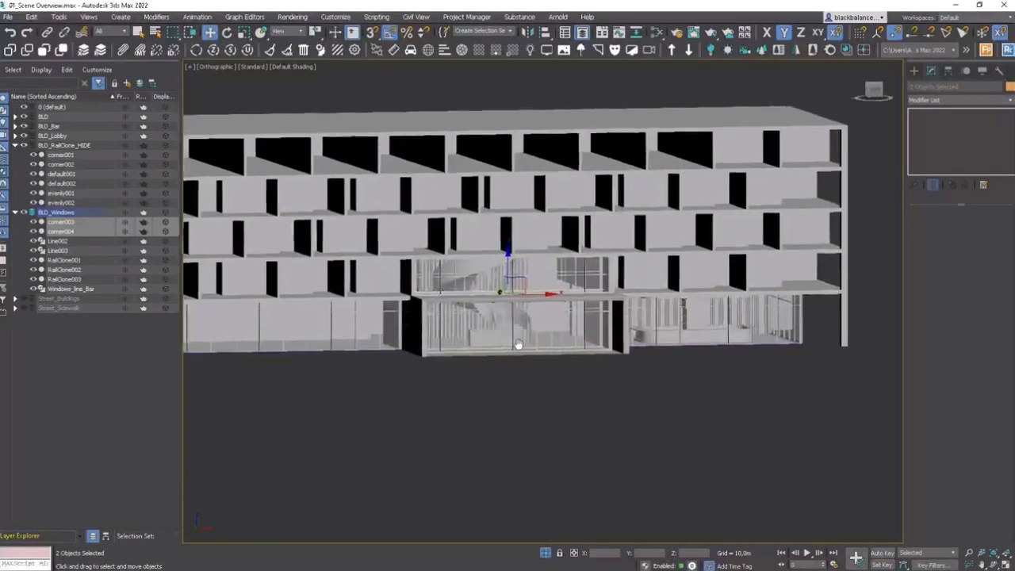
middle_click_drag(646, 333, 555, 335, "alt")
left_click(553, 335)
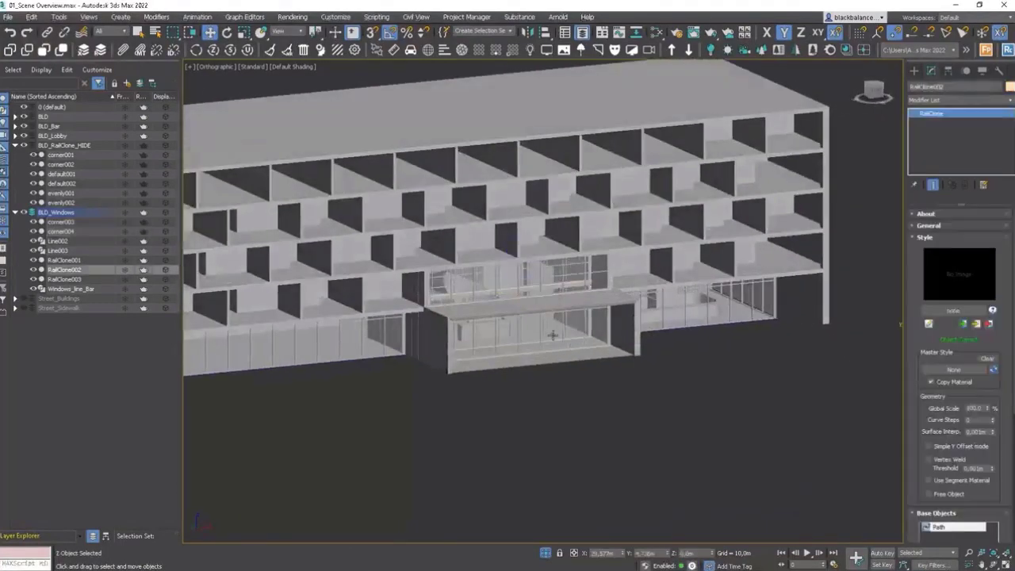
key("alt+q")
middle_click_drag(553, 333, 626, 347, "alt")
right_click(626, 346)
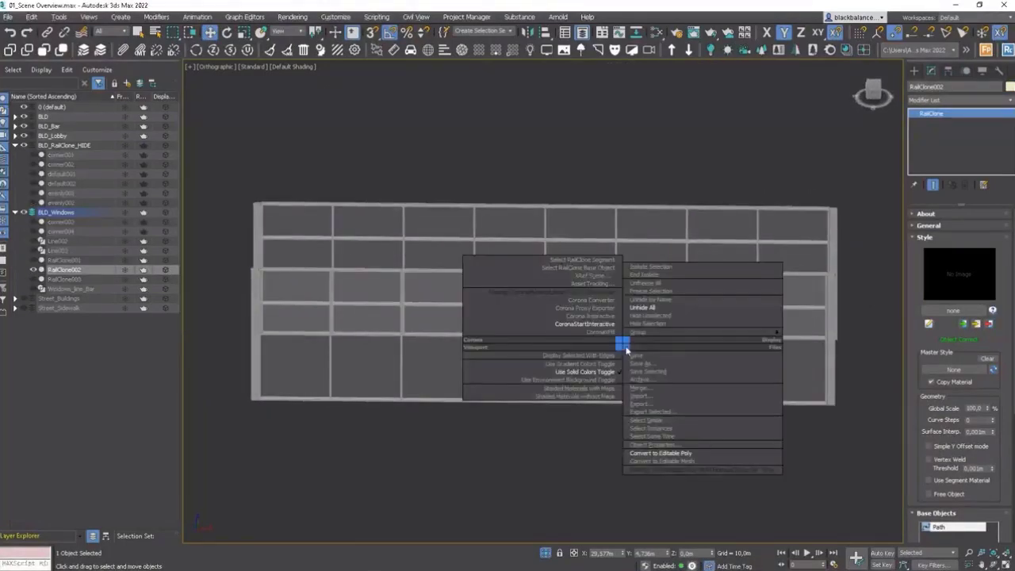
left_click(668, 455)
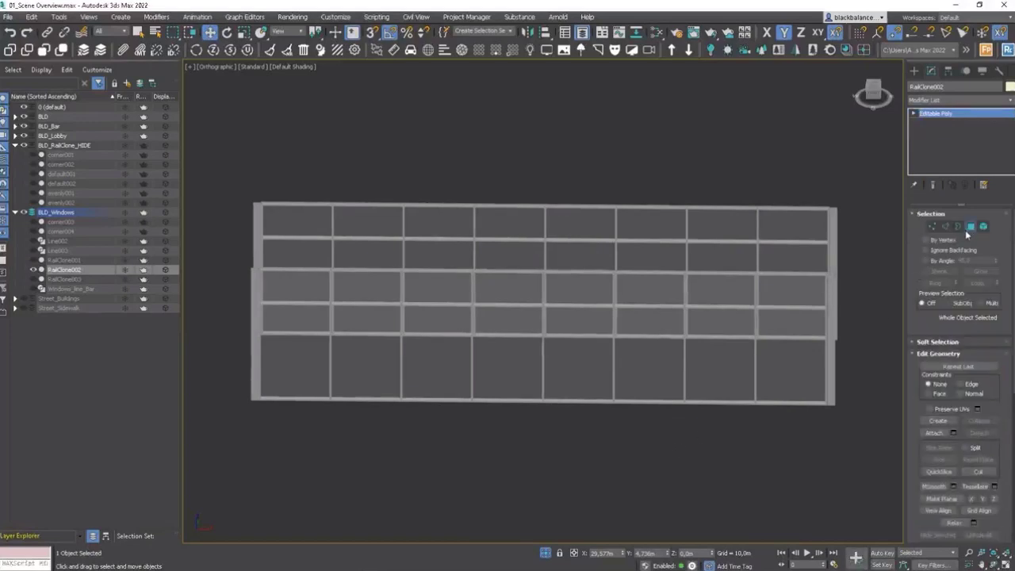
Step: Detach the lower glass and bottom rail of the two middle front bays as a separate object and delete it
left_click(969, 228)
left_click(569, 370)
scroll(568, 370, "up", 5)
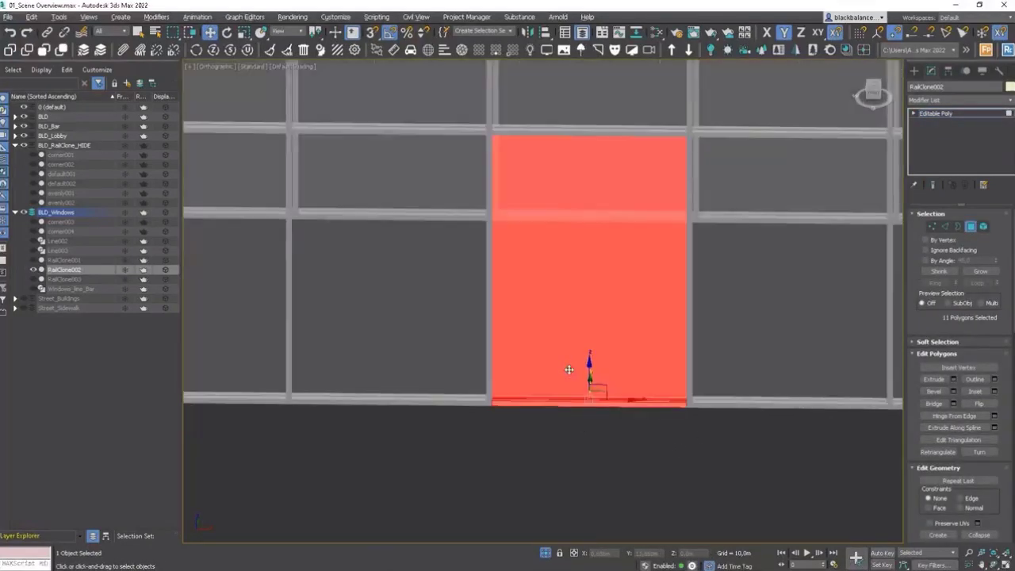
middle_click_drag(569, 370, 568, 364, "alt")
left_click_drag(551, 446, 470, 355, "ctrl")
scroll(437, 330, "down", 3)
middle_click_drag(437, 330, 461, 302, "alt")
left_click_drag(497, 198, 447, 207, "alt")
middle_click_drag(447, 207, 471, 279, "alt")
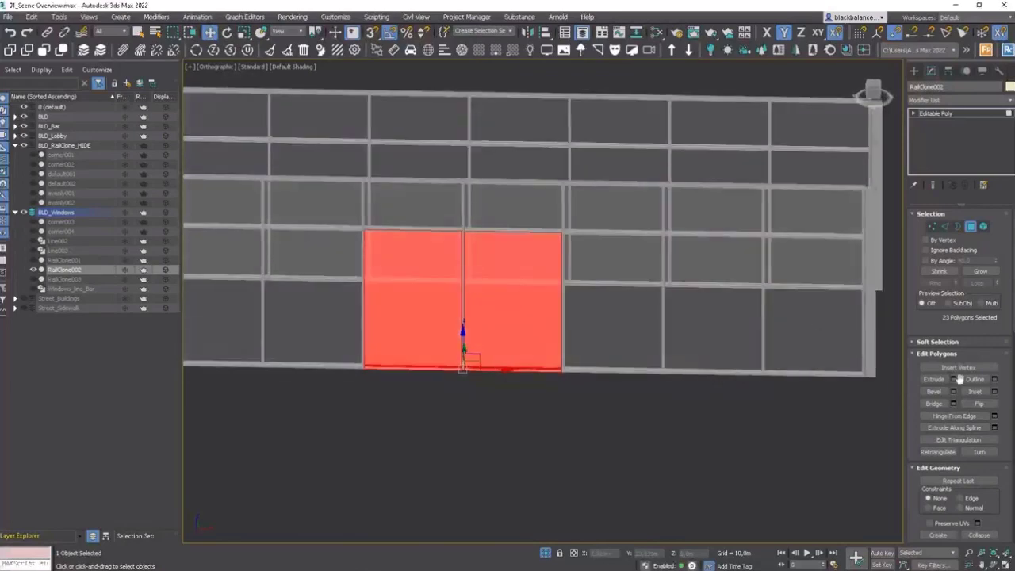
left_click_drag(1005, 517, 1005, 337)
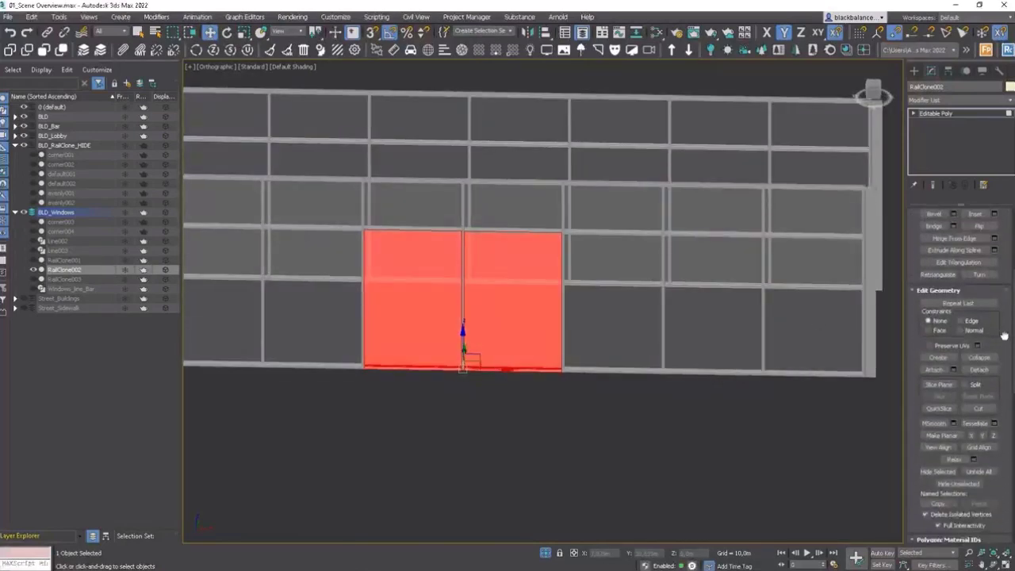
left_click(982, 371)
left_click(541, 293)
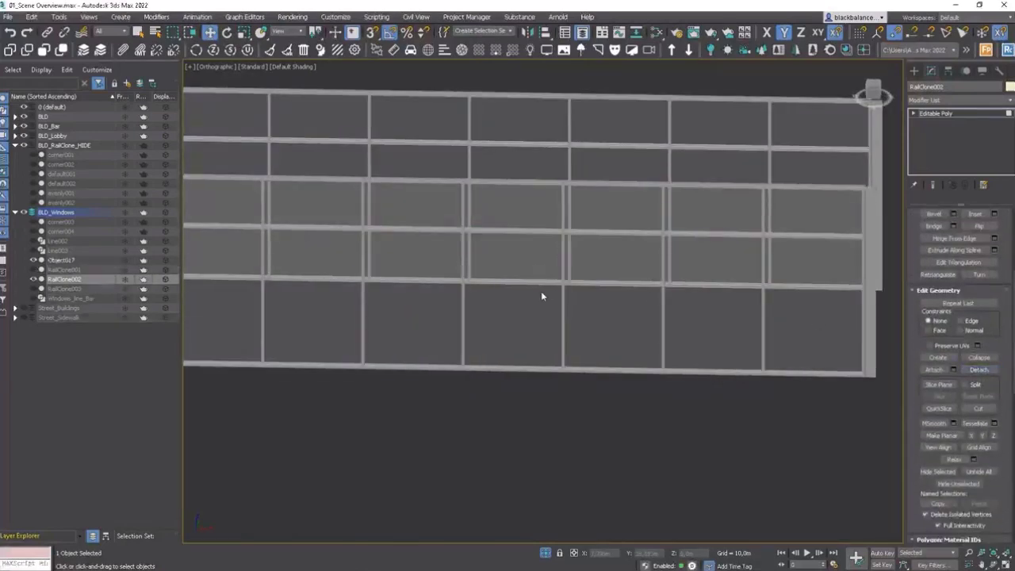
left_click(956, 114)
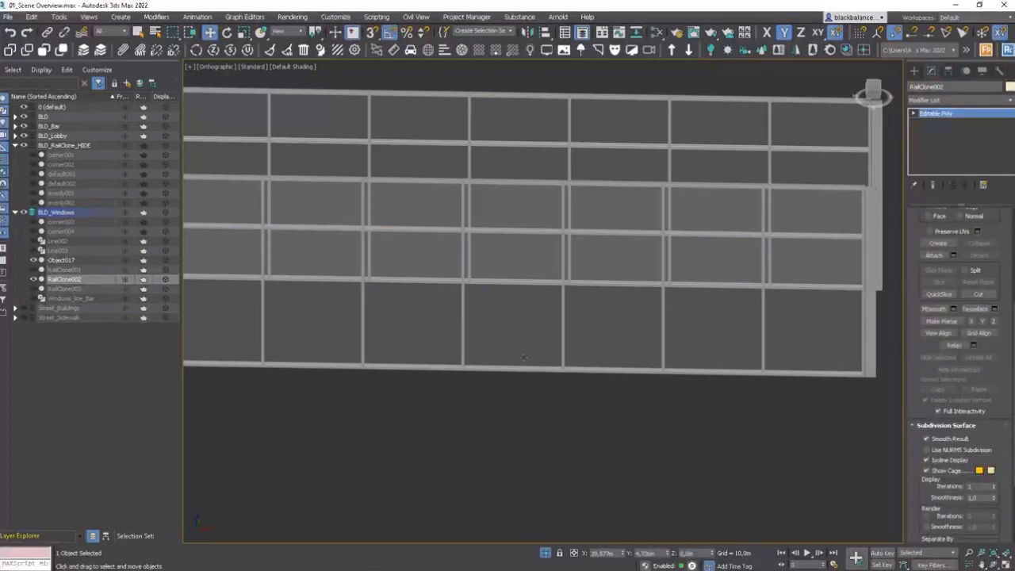
key("Delete")
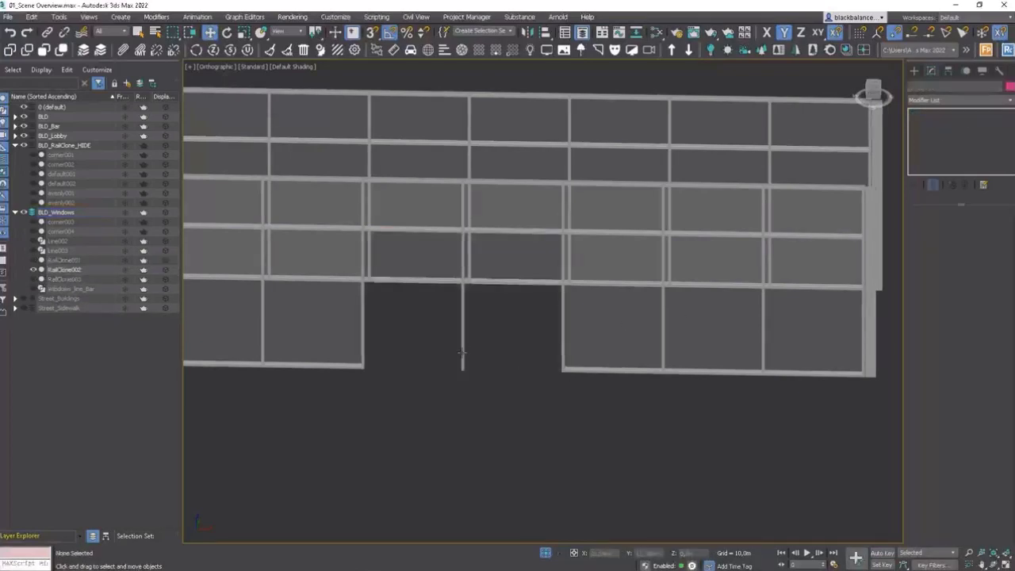
Step: Raise the lower-end vertices of the leftover middle mullion to the horizontal rail above the front opening, using vertex snap
left_click(462, 353)
key("1")
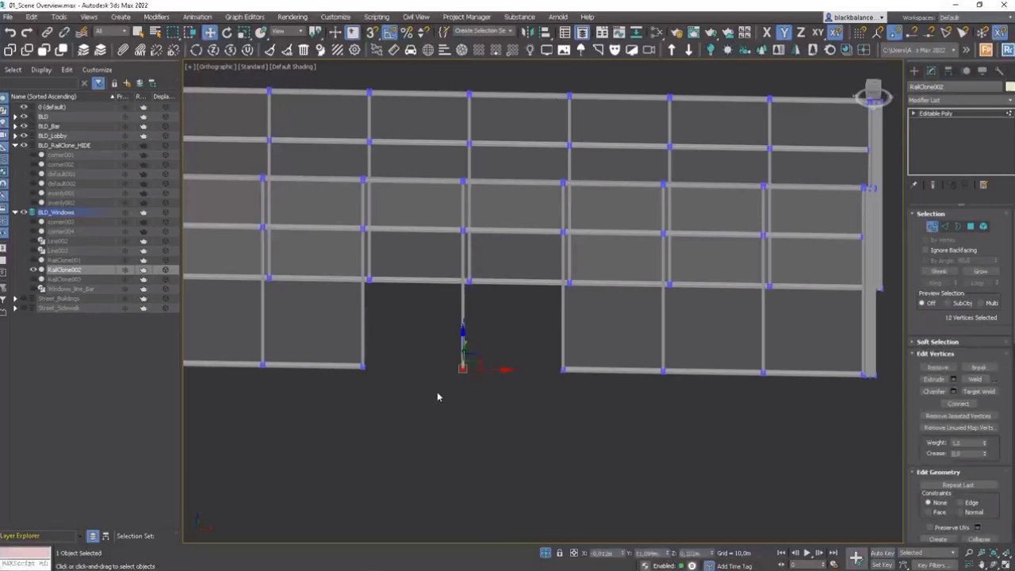
middle_click_drag(437, 396, 480, 355, "alt")
left_click_drag(464, 349, 471, 213)
scroll(464, 347, "up", 5)
scroll(484, 377, "down", 5)
middle_click_drag(485, 373, 492, 305, "alt")
scroll(478, 264, "up", 4)
scroll(522, 345, "up", 4)
key("s")
left_click_drag(535, 370, 568, 302)
scroll(574, 315, "down", 5)
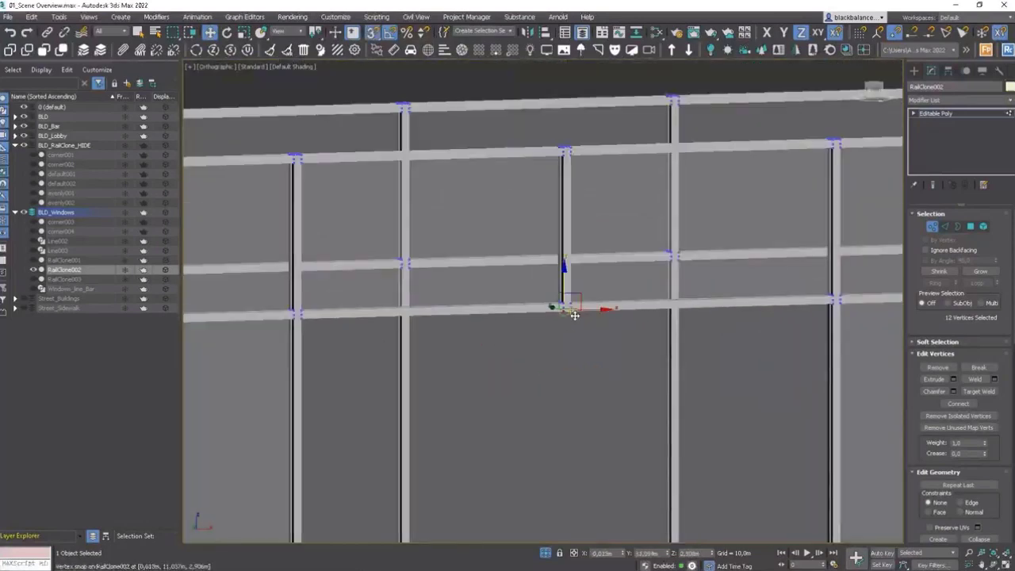
left_click(936, 230)
Step: Delete the glass and bottom rail elements of the two middle bays in the other row of the curtain wall
middle_click_drag(503, 362, 564, 315)
scroll(532, 324, "down", 5)
key("4")
key("5")
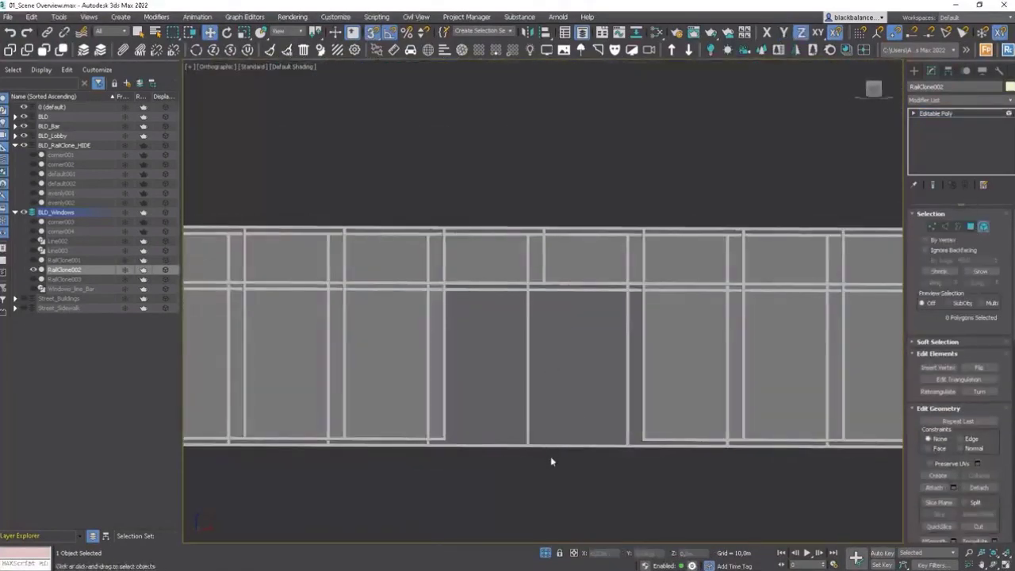
left_click(558, 428)
key("Delete")
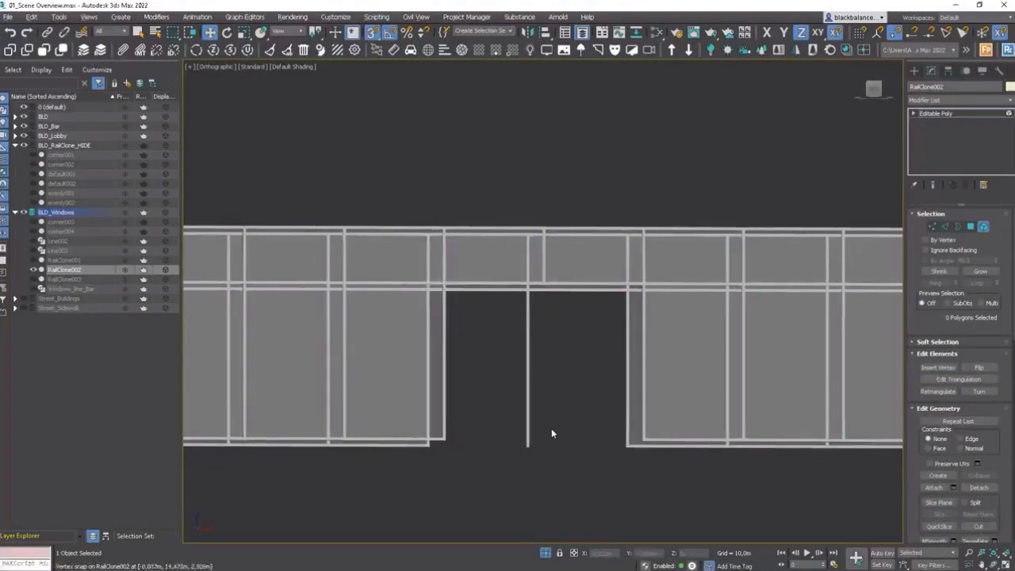
Step: Snap the lower-end vertices of the second opening's leftover mullion up to its horizontal rail and leave vertex editing
key("1")
left_click_drag(550, 432, 532, 291)
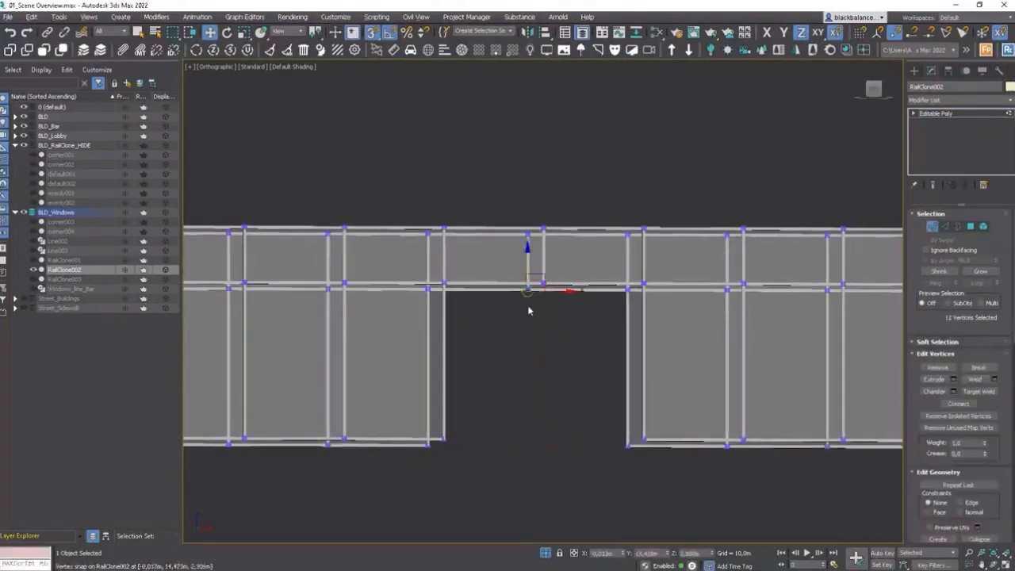
scroll(529, 302, "up", 7)
scroll(542, 264, "up", 6)
left_click(932, 227)
scroll(574, 292, "down", 15)
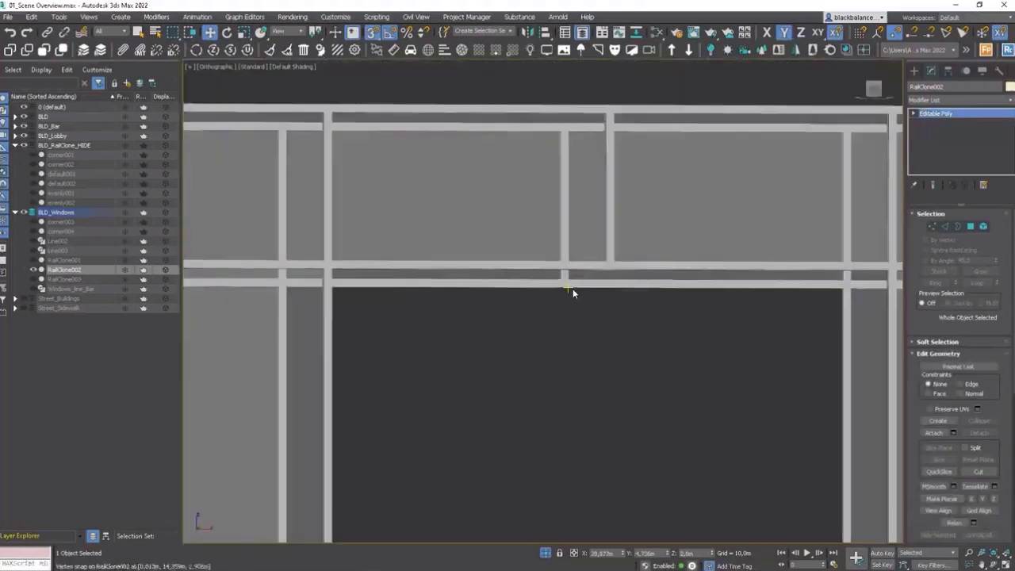
Step: Select the glass, mullions and horizontal rails of the bay beside the front opening and clone them into the opening as a door panel
middle_click_drag(574, 295, 611, 366, "alt")
scroll(656, 397, "up", 5)
left_click(985, 227)
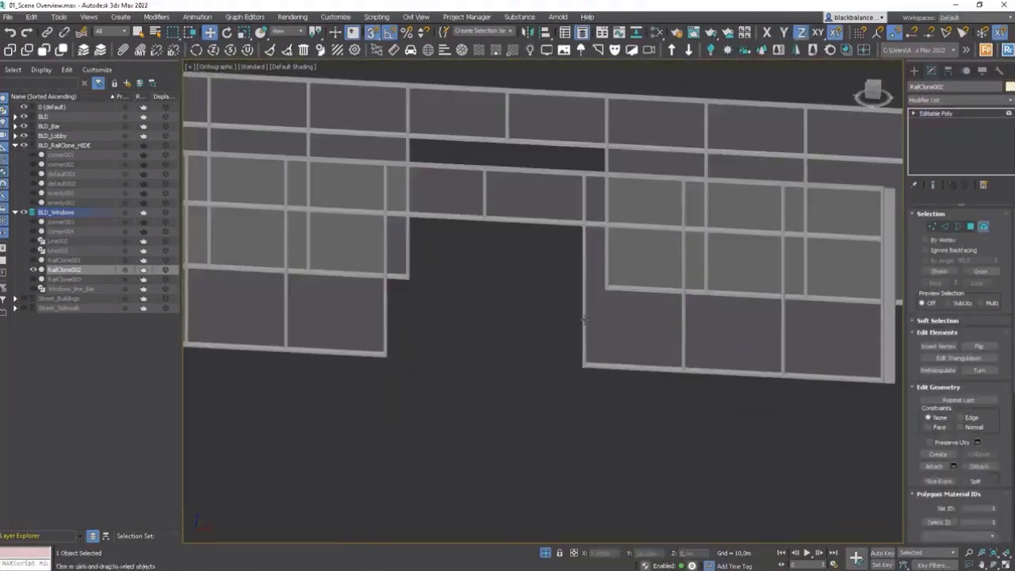
left_click_drag(547, 380, 730, 385)
left_click(728, 329, "alt")
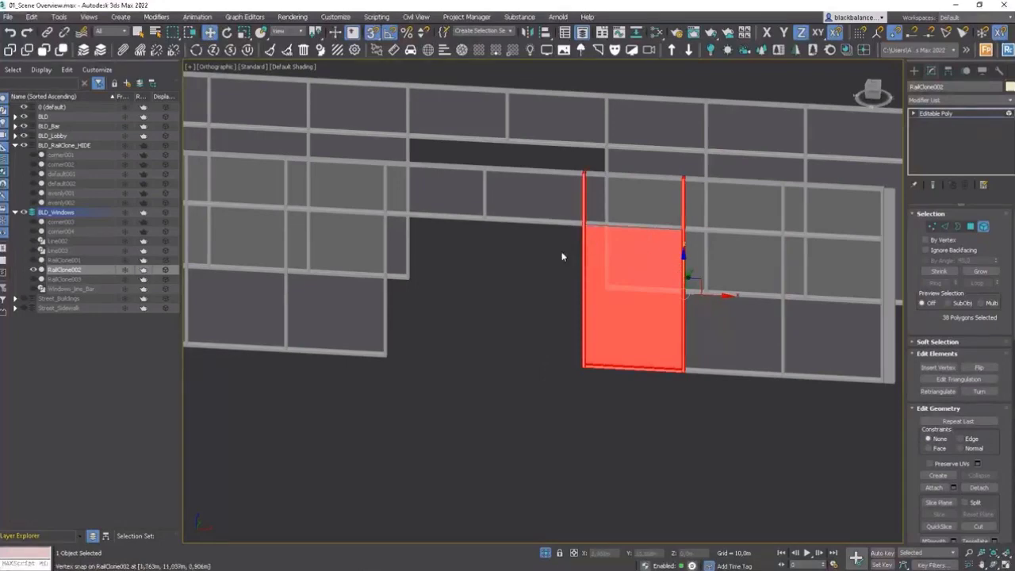
left_click_drag(617, 224, 611, 226, "ctrl")
middle_click_drag(620, 243, 692, 168, "alt")
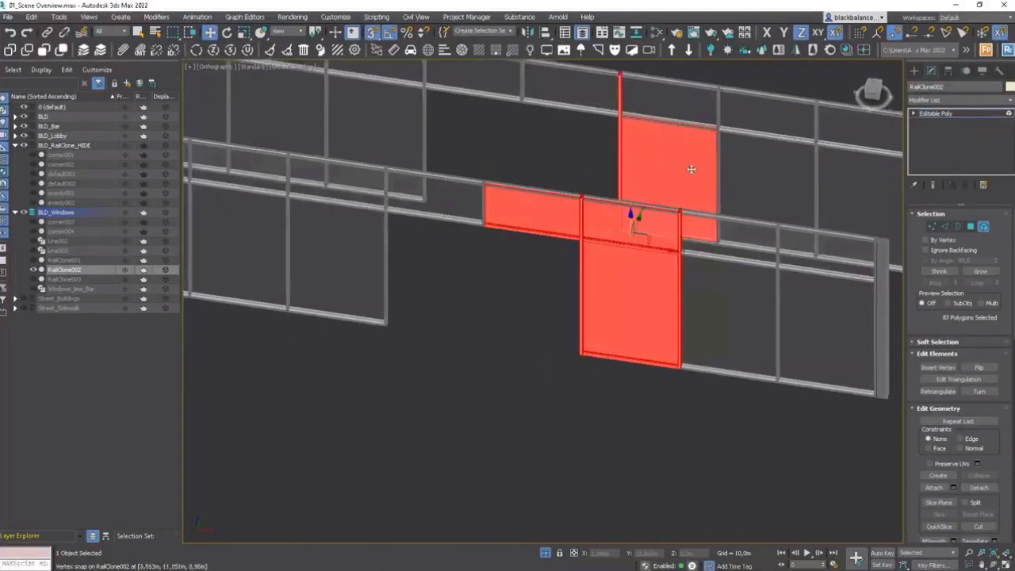
left_click(649, 190, "alt")
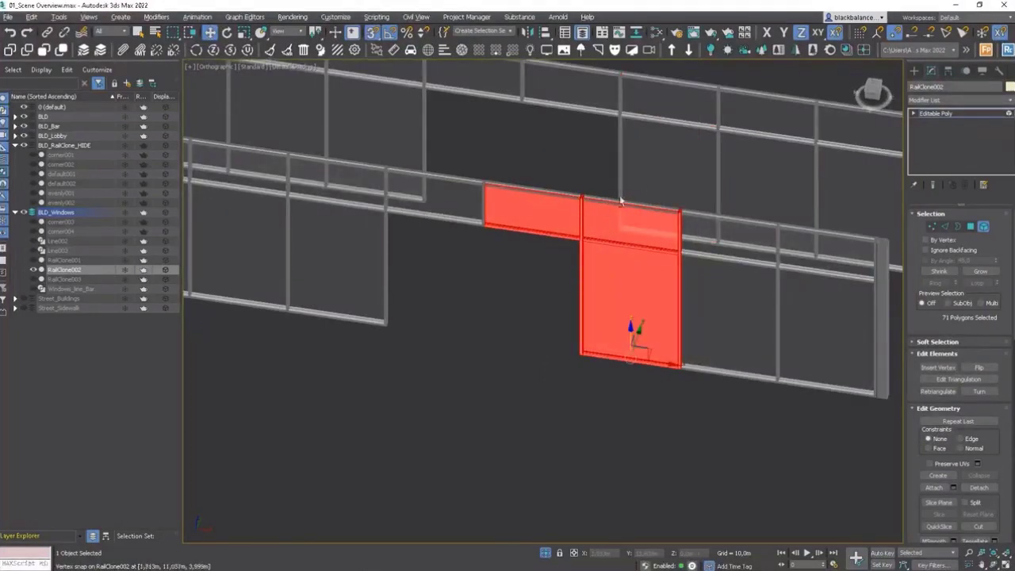
left_click(622, 201, "alt")
left_click(543, 203, "alt")
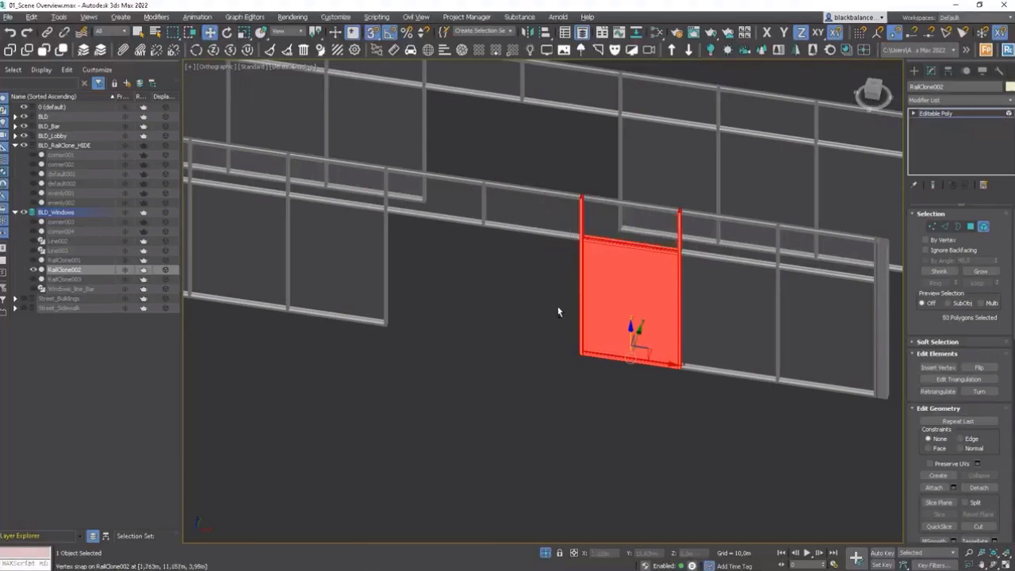
left_click_drag(663, 366, 528, 339)
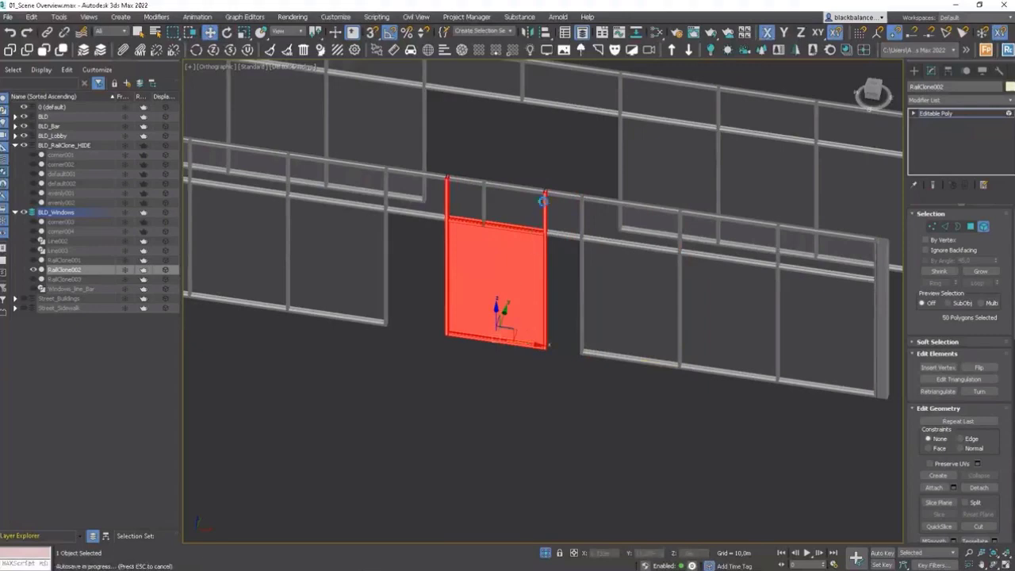
Step: Lower the top vertices of the door panel's two mullions to the horizontal rail above the opening, using vertex snap
key("1")
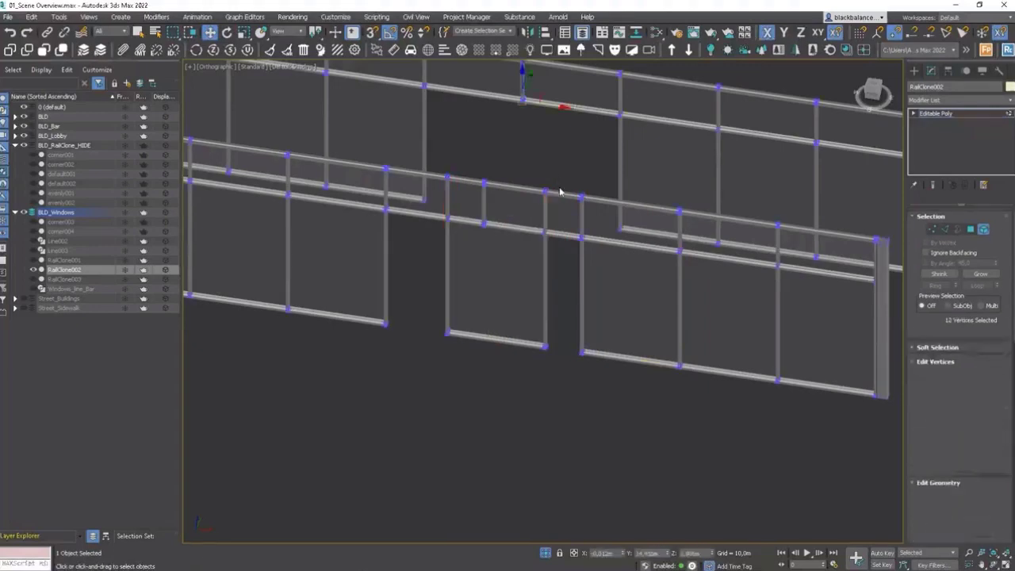
left_click_drag(560, 181, 538, 207)
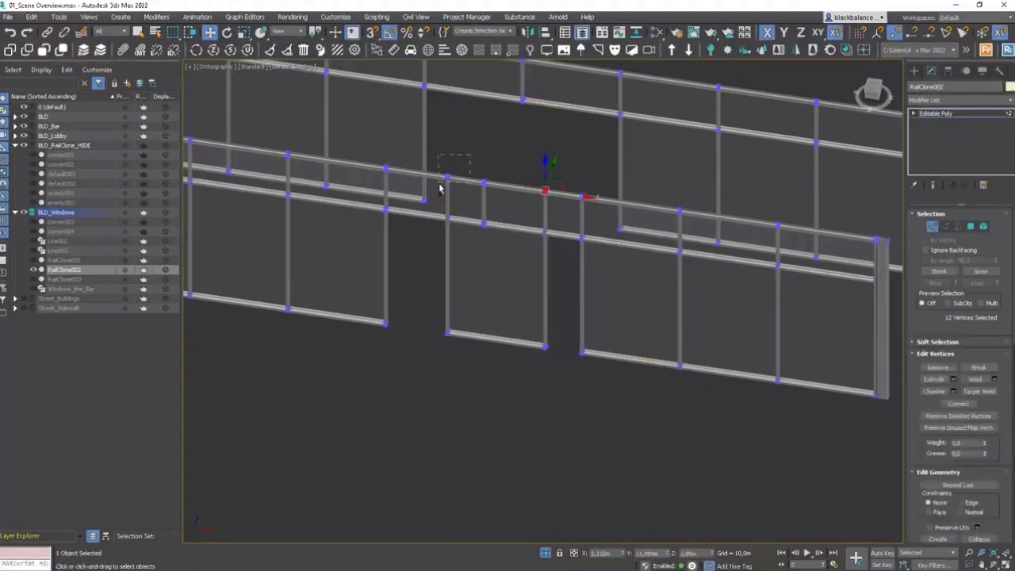
left_click_drag(440, 189, 441, 191, "ctrl")
scroll(476, 198, "up", 3)
left_click_drag(516, 141, 378, 262)
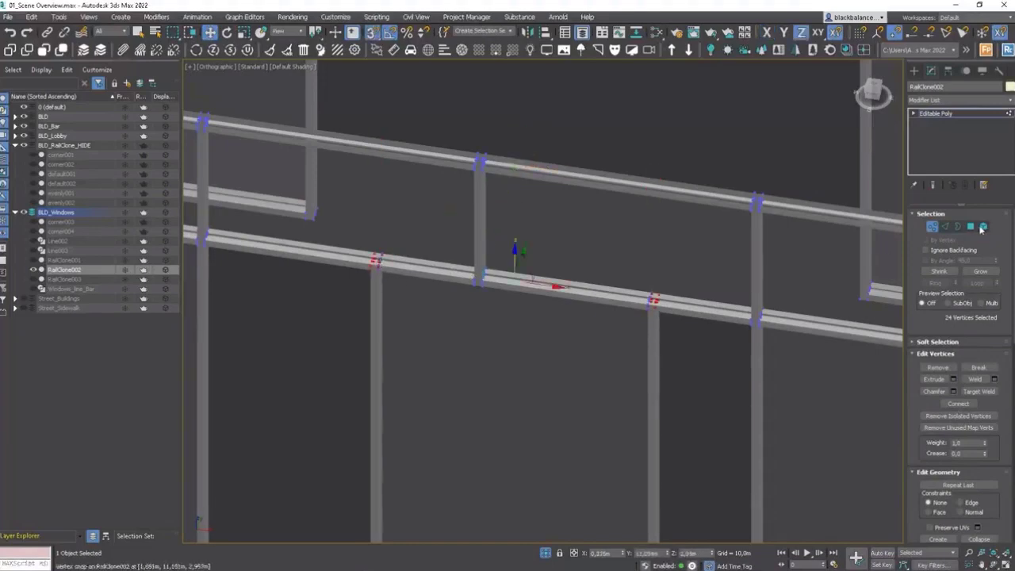
Step: With snapping off, shift the door panel element along Y so it sits just inside the front curtain wall frame
left_click(982, 228)
left_click(658, 318)
scroll(674, 356, "down", 5)
key("t")
key("z")
scroll(675, 357, "down", 7)
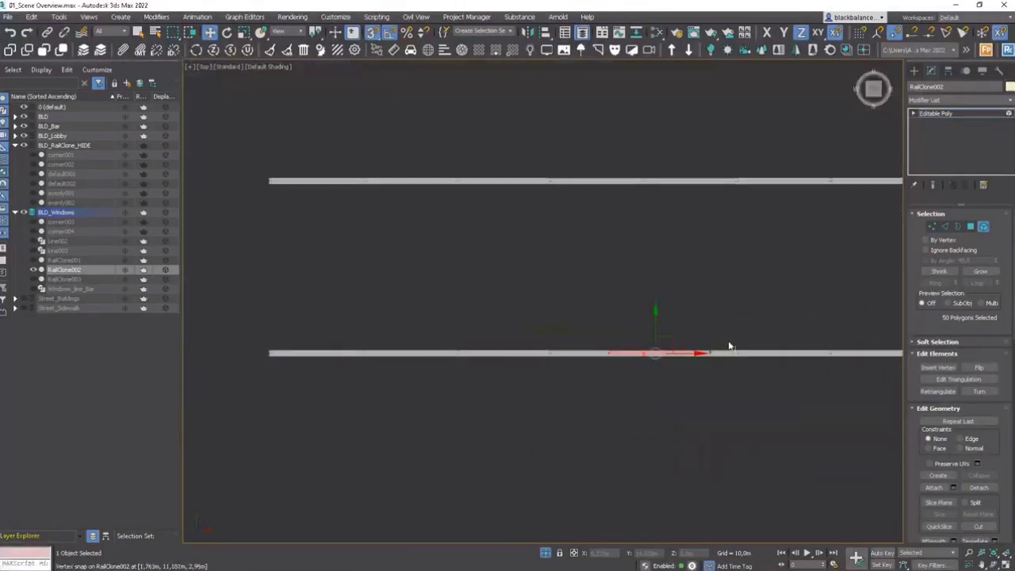
scroll(732, 346, "up", 4)
key("s")
left_click_drag(588, 335, 587, 324)
middle_click_drag(587, 326, 611, 321, "alt")
key("t")
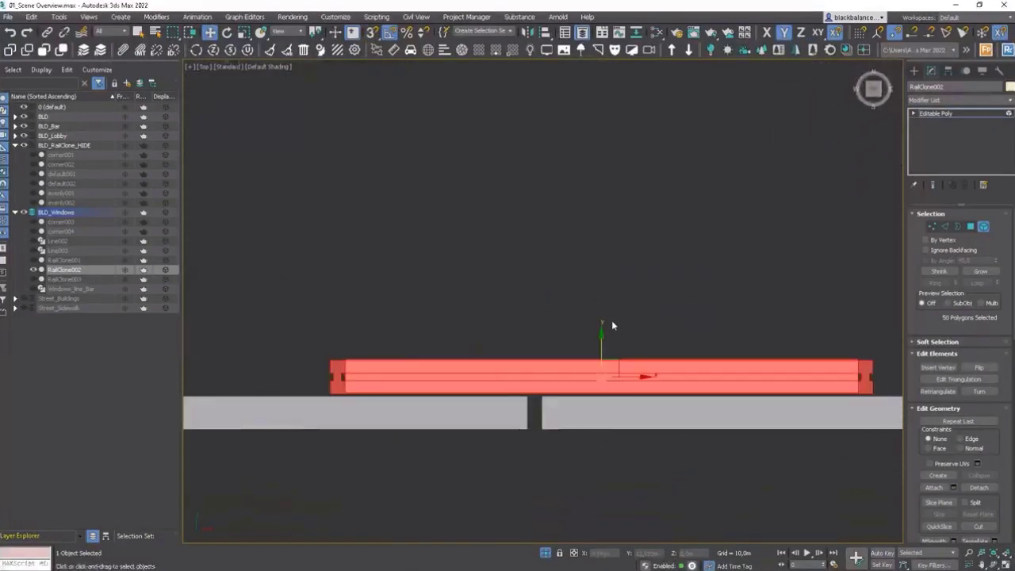
scroll(612, 324, "down", 6)
left_click_drag(650, 340, 506, 325)
scroll(882, 336, "down", 2)
key("ctrl+z")
Step: Clone the door panel along X to the opposite side of the front opening, and fine-tune its position beside the fixed bay
left_click_drag(887, 337, 511, 326, "shift")
left_click(562, 293)
mouse_move(694, 388)
middle_mouse_down("alt")
mouse_move(725, 279)
mouse_move(717, 285)
middle_mouse_up("alt")
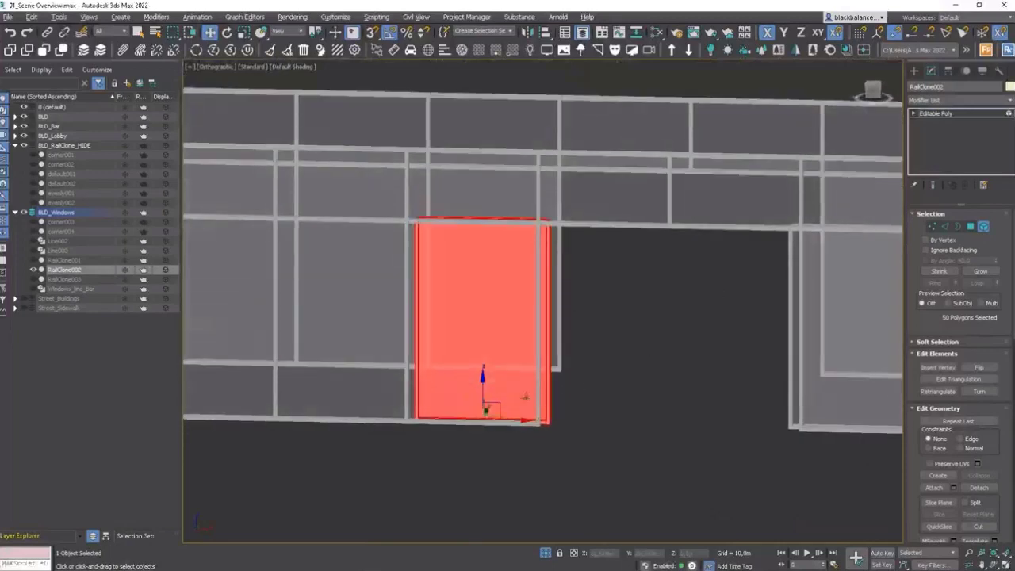
left_click_drag(509, 420, 516, 420)
Step: Select both door panels, clone them along Y to just beyond the other row of the curtain wall, and leave element editing
key("t")
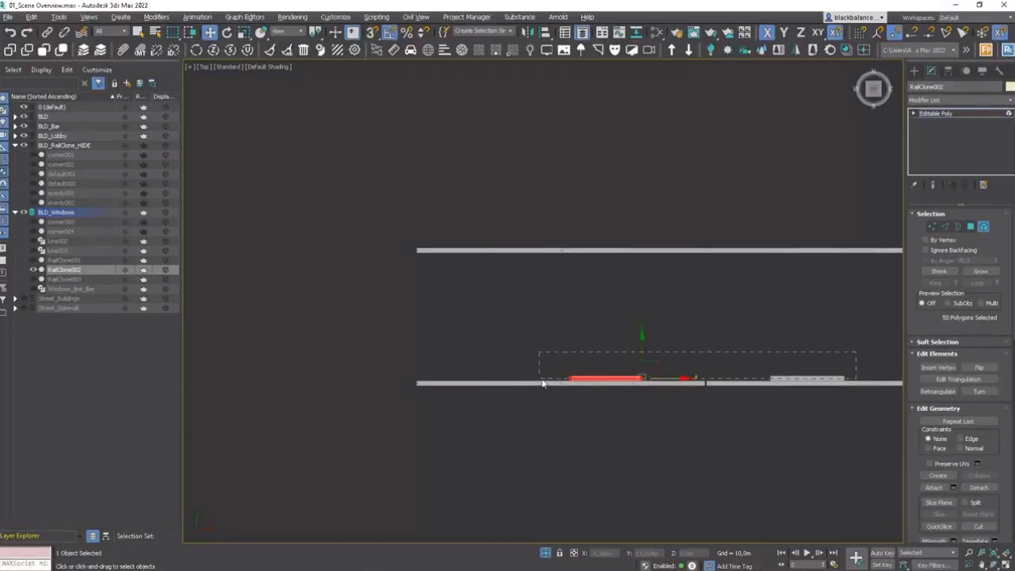
left_click_drag(543, 383, 542, 383)
left_click_drag(842, 349, 817, 209)
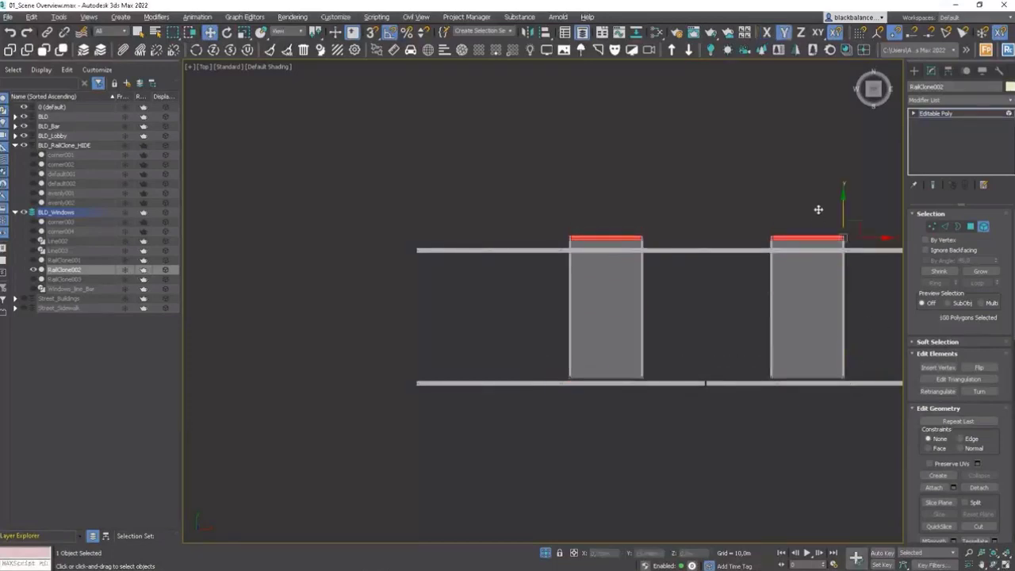
key("ctrl+z")
left_click_drag(845, 349, 836, 215, "shift")
left_click(557, 292)
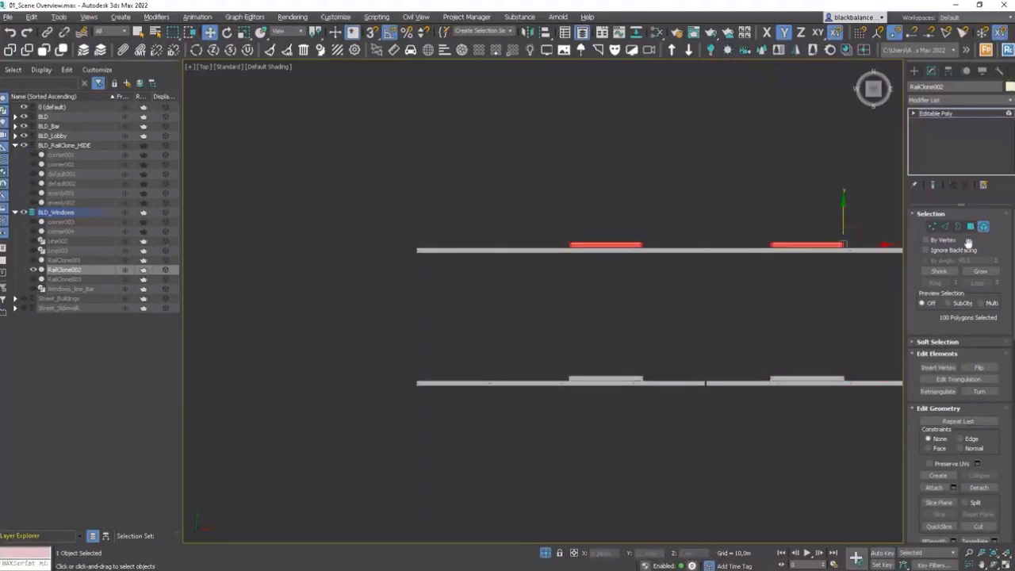
left_click(985, 227)
Step: Unhide all objects in the scene while leaving the hidden layers hidden
middle_click_drag(791, 327, 790, 240, "alt")
right_click(705, 328)
left_click(723, 290)
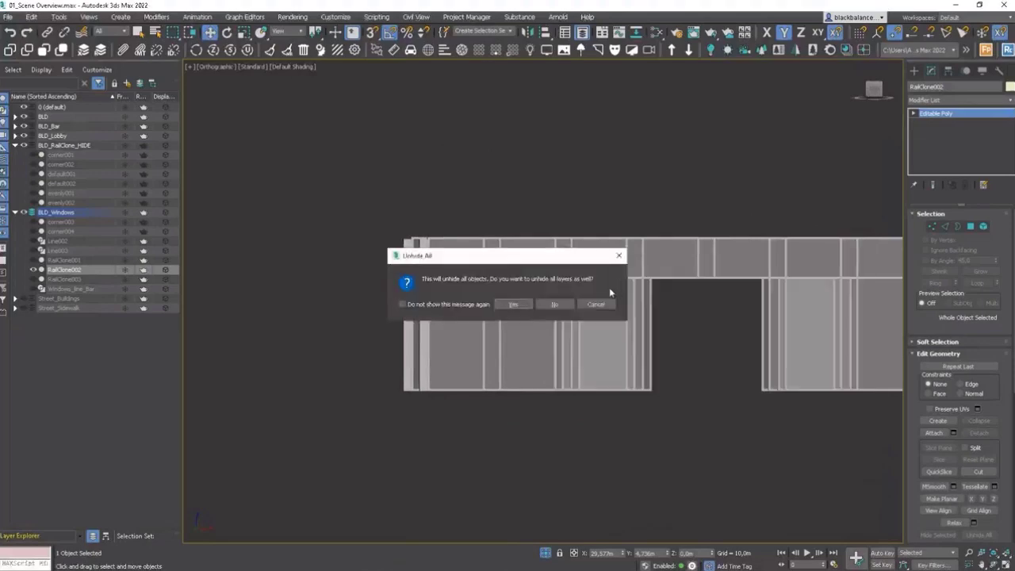
left_click(555, 305)
Step: Frame the hotel entrance in a perspective view and start a Corona interactive render
key("p")
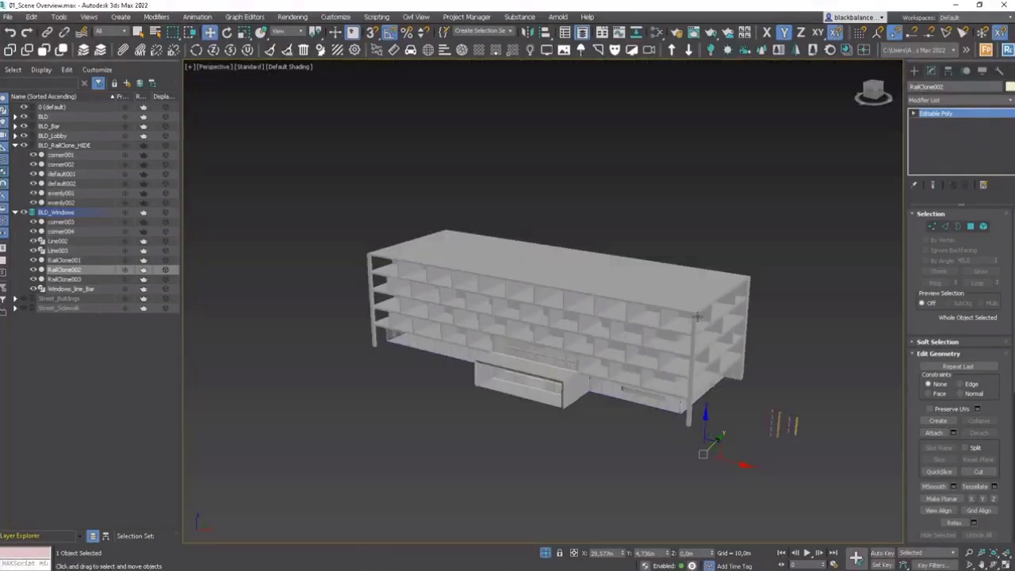
middle_click_drag(550, 349, 589, 345, "alt")
scroll(602, 354, "up", 7)
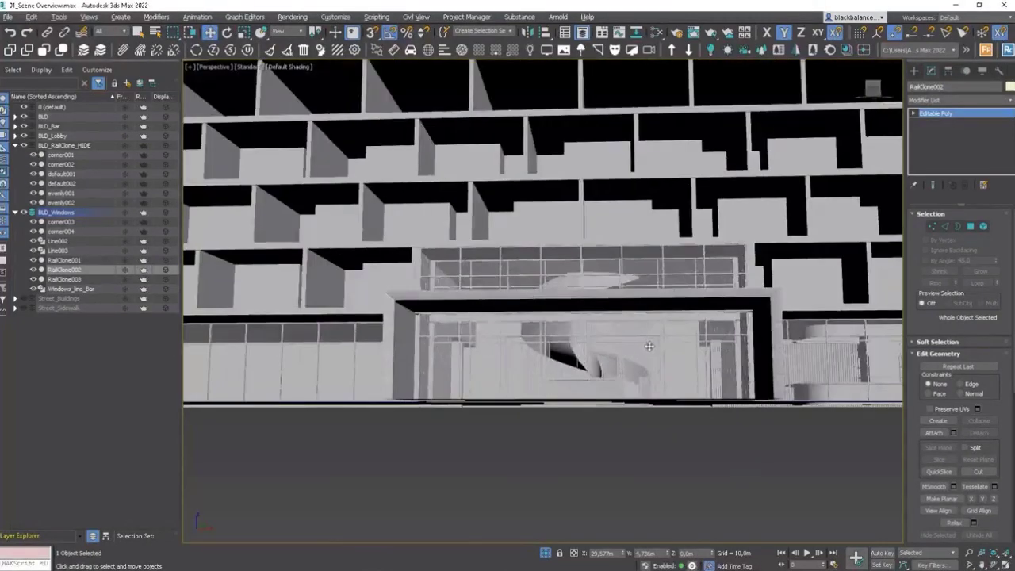
middle_click_drag(650, 347, 632, 347, "alt")
scroll(641, 341, "up", 3)
right_click(632, 345)
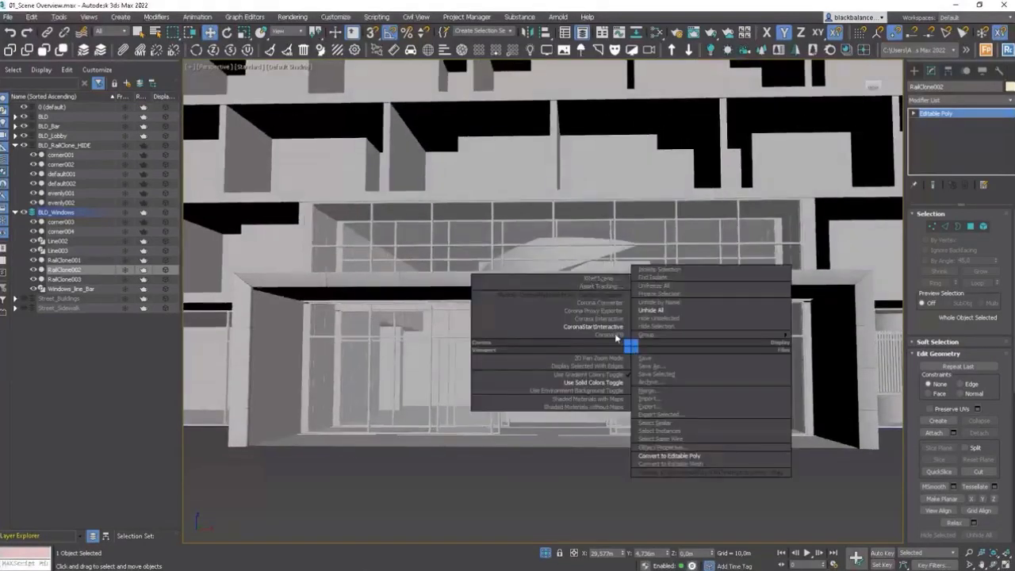
left_click(612, 326)
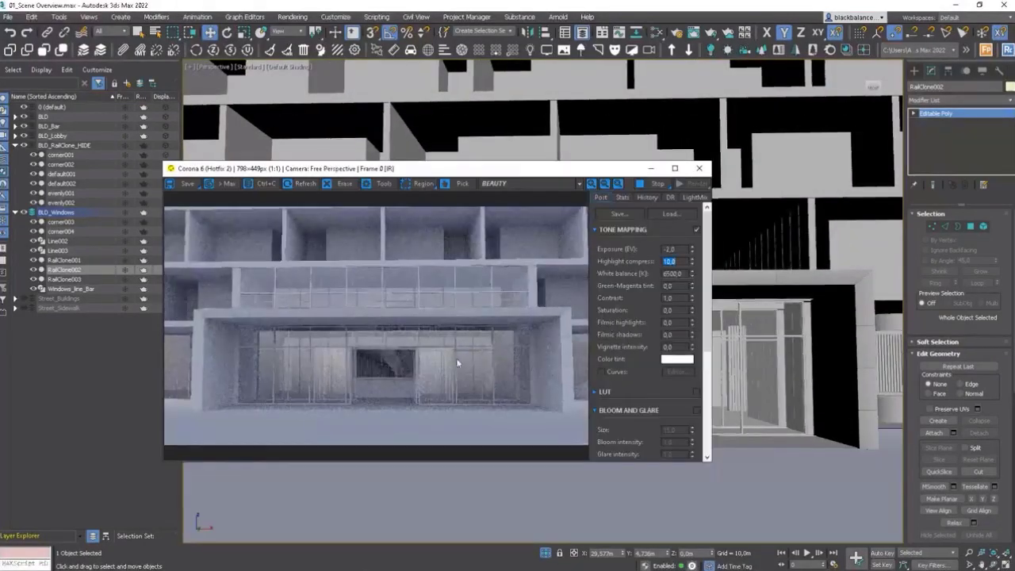